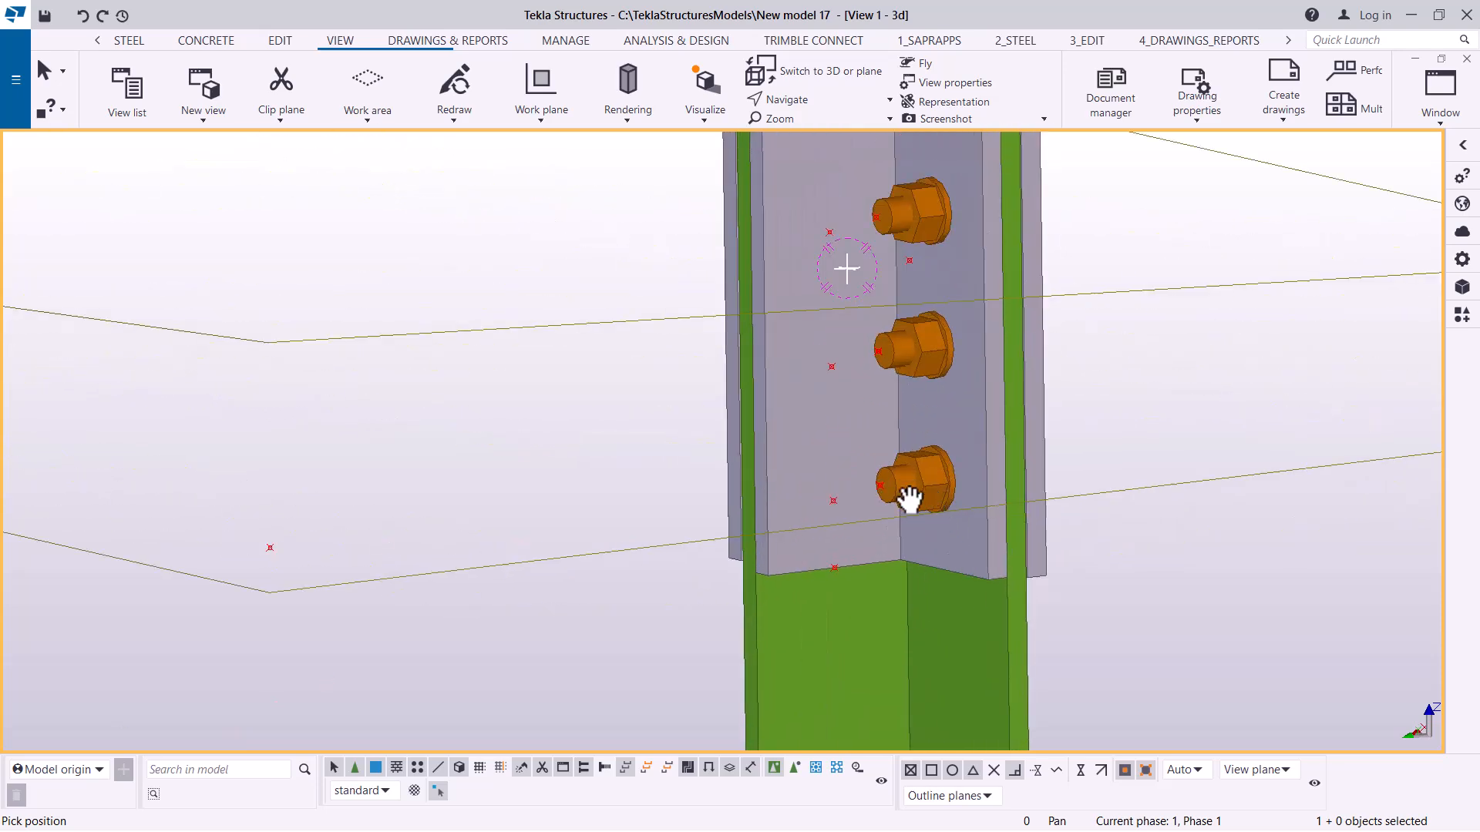
Examine the upper and lower bolt groups of the leg splice and the reference points on its face without lower bolts
scroll(927, 543, "down", 5)
scroll(937, 225, "up", 4)
scroll(924, 250, "up", 5)
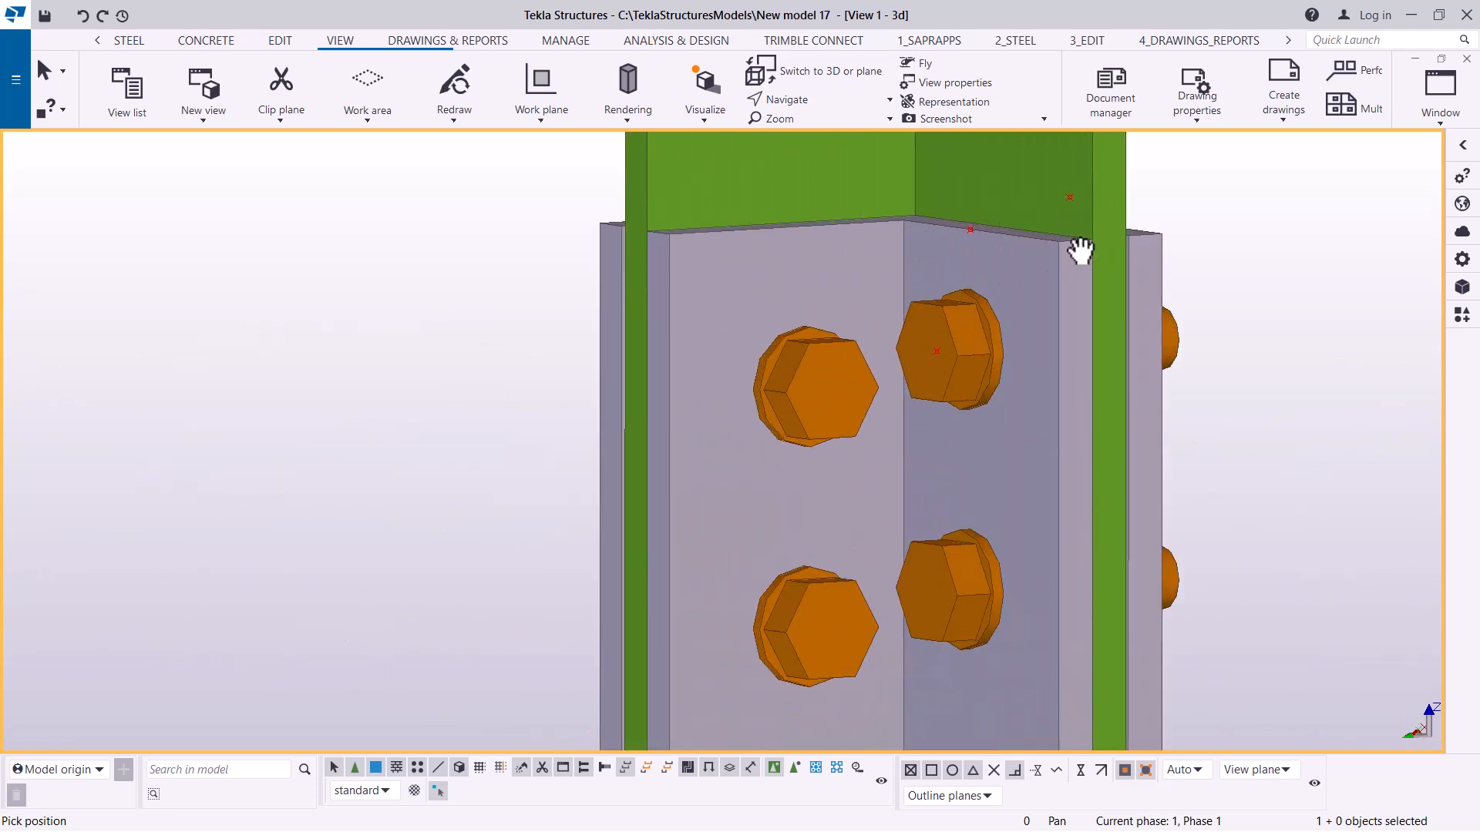
scroll(963, 241, "down", 2)
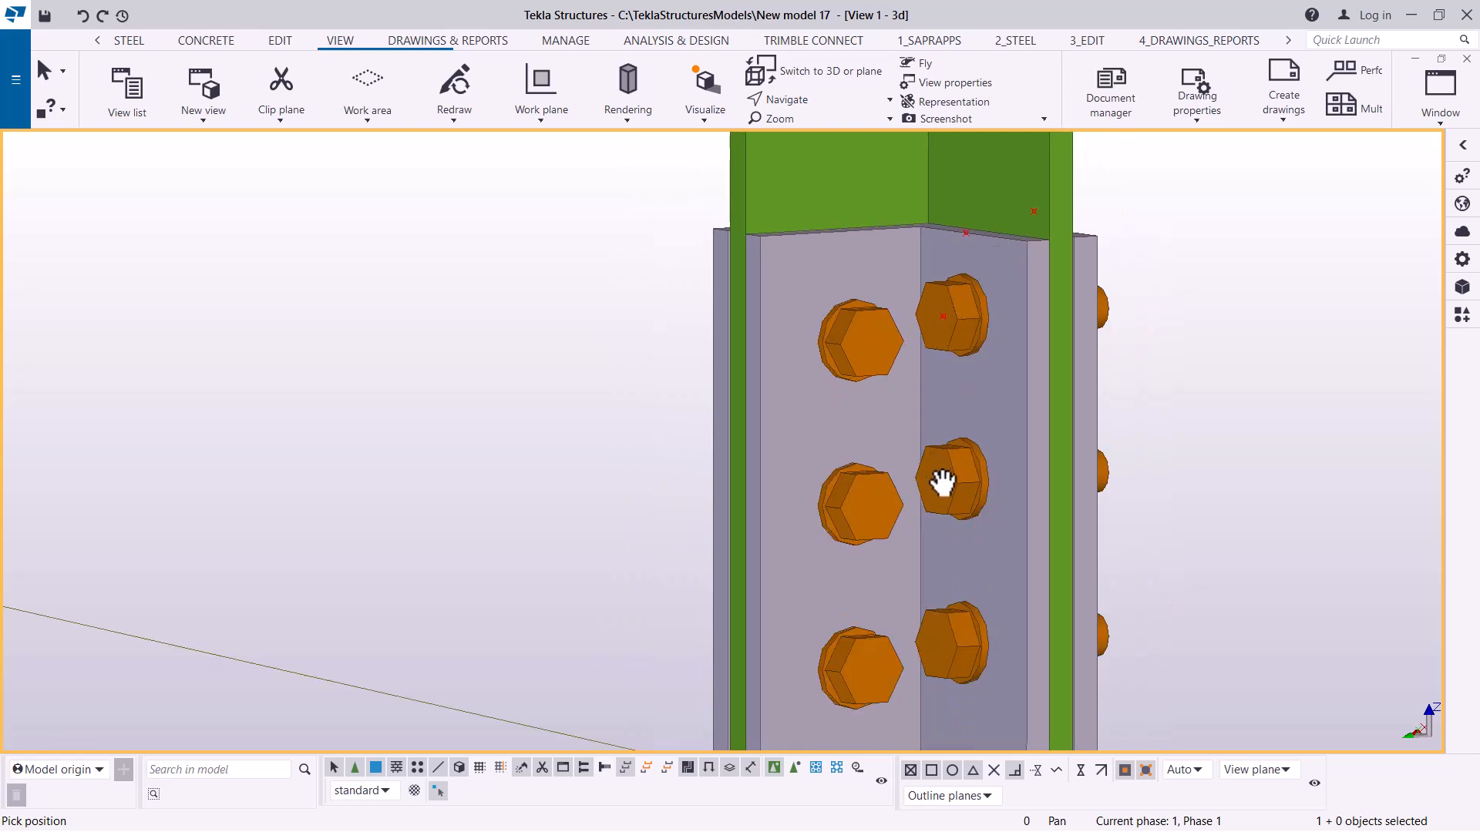
scroll(902, 292, "down", 4)
scroll(889, 247, "up", 2)
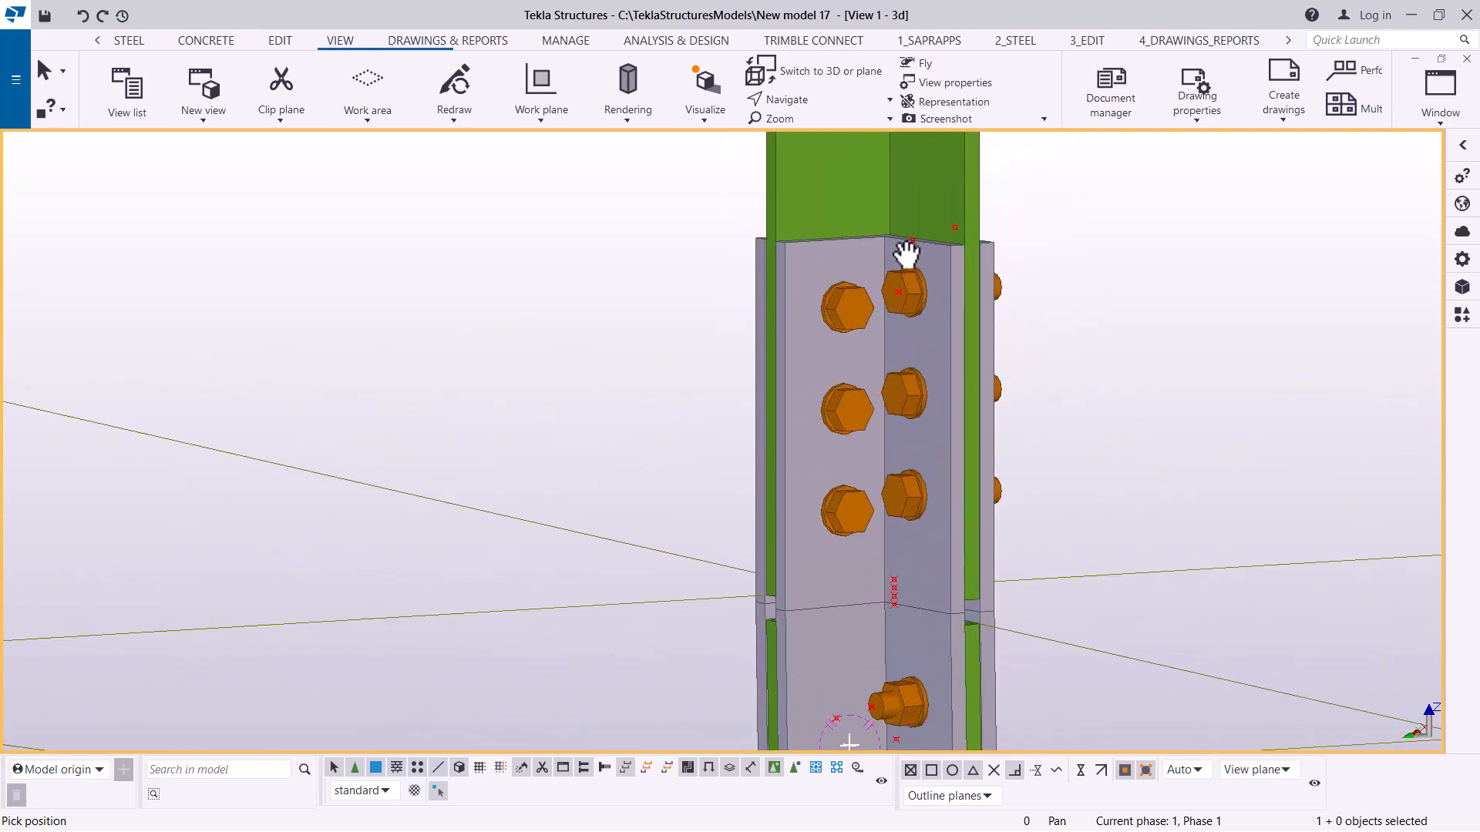
scroll(886, 247, "down", 5)
scroll(879, 432, "up", 4)
scroll(867, 470, "up", 3)
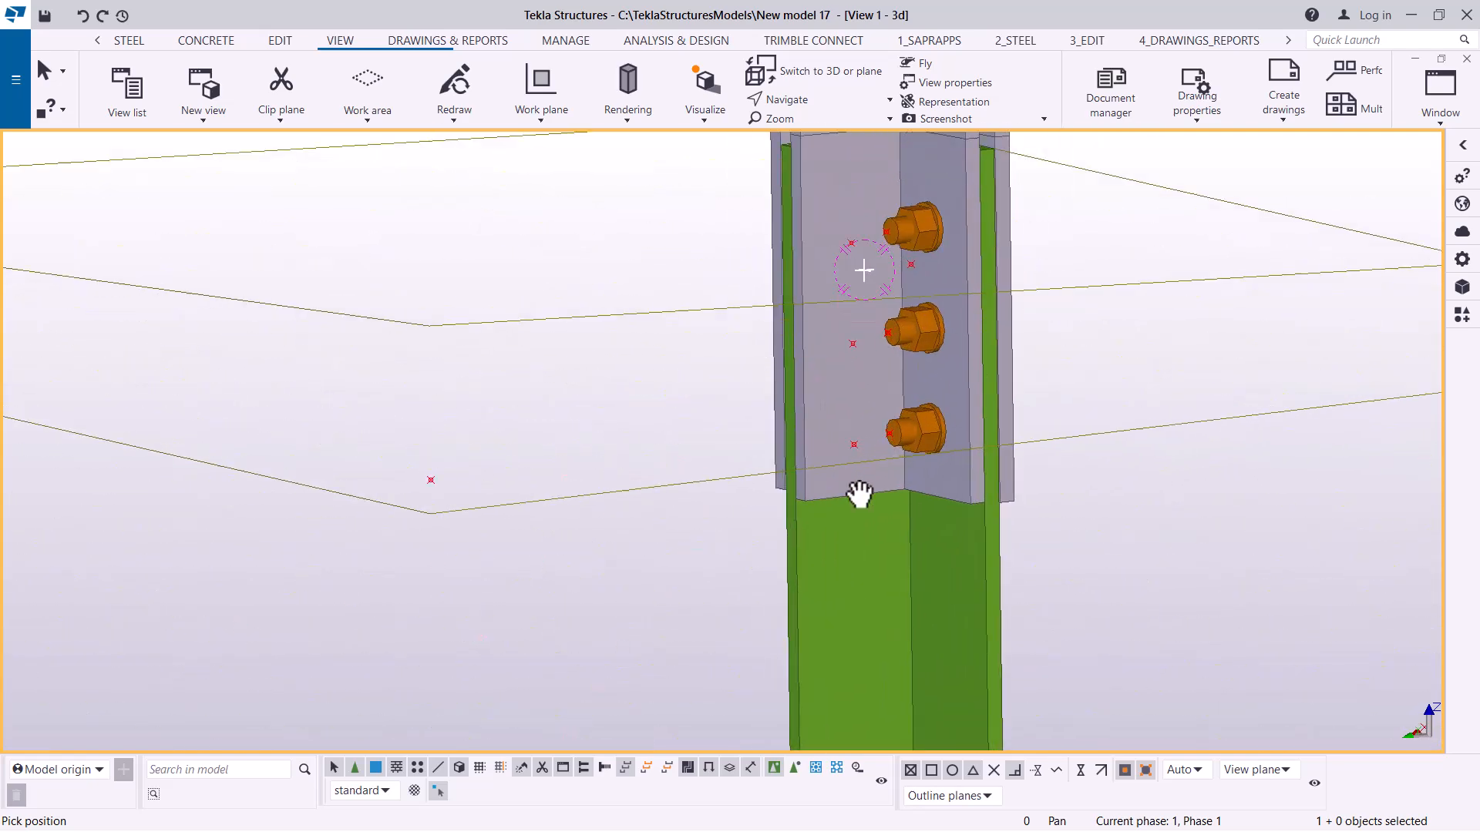
scroll(867, 498, "up", 3)
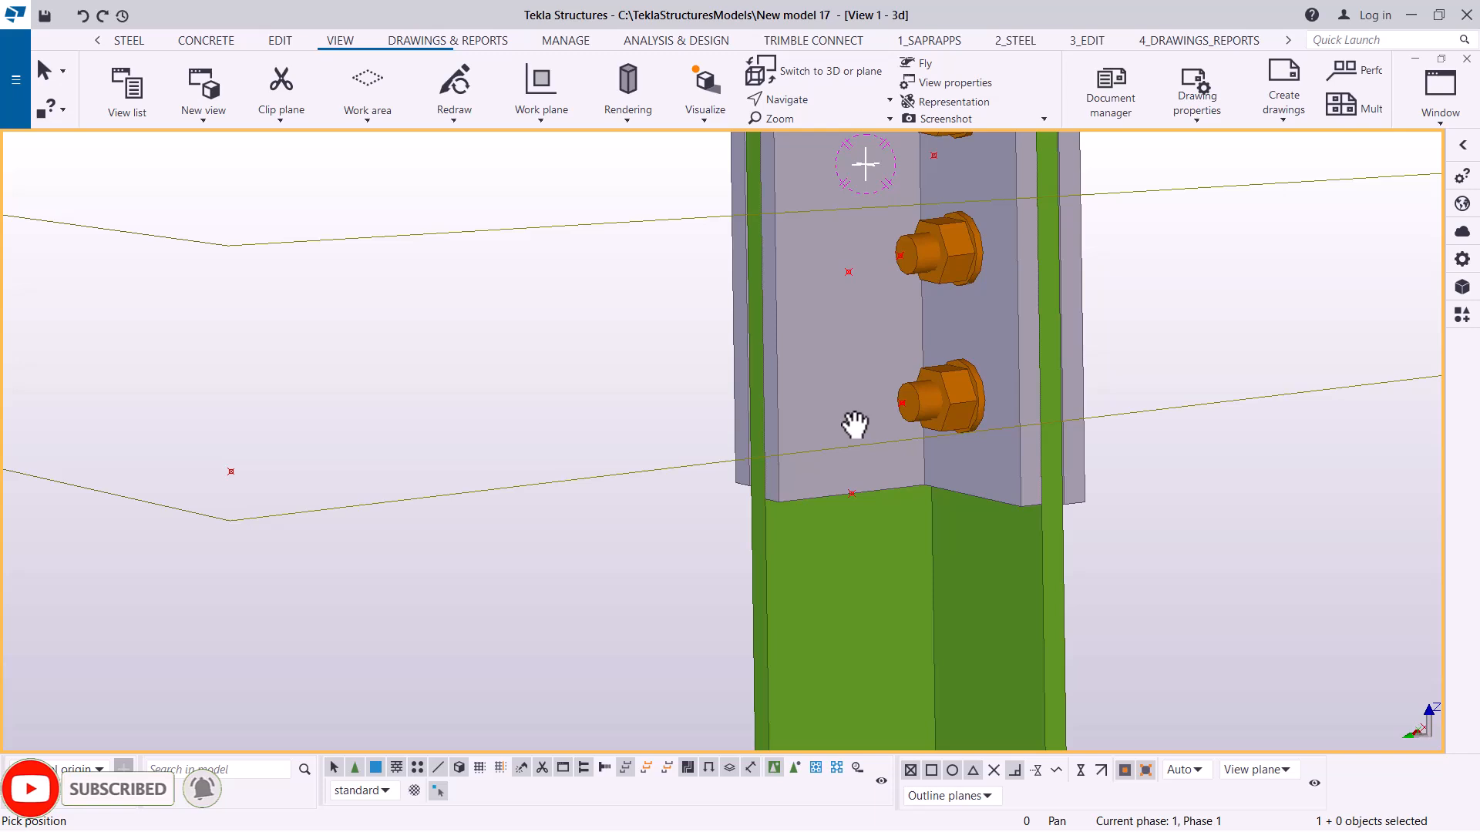
left_click_drag(872, 323, 856, 344)
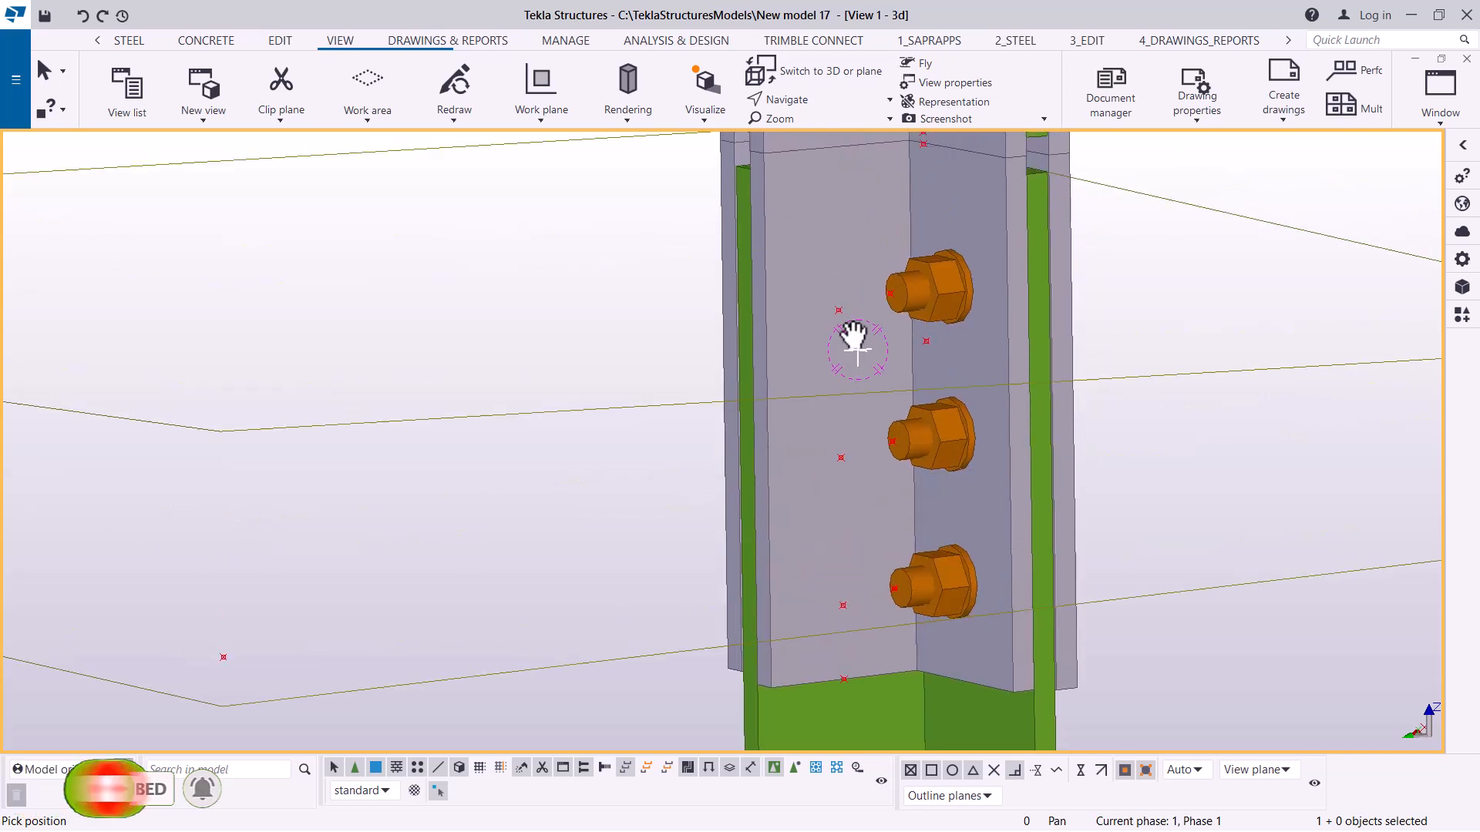
scroll(851, 337, "down", 2)
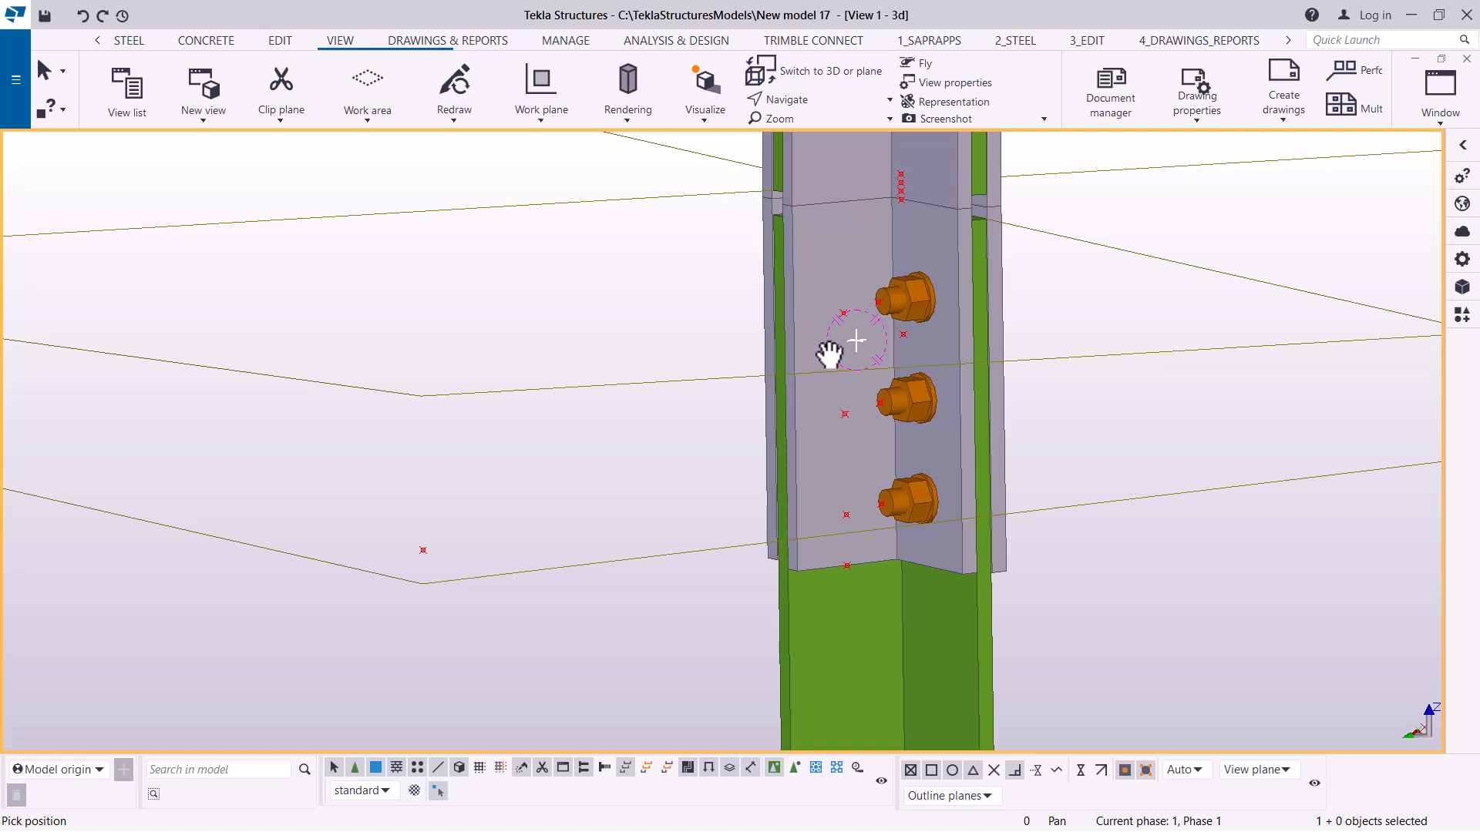
left_click(125, 41)
scroll(779, 280, "down", 4)
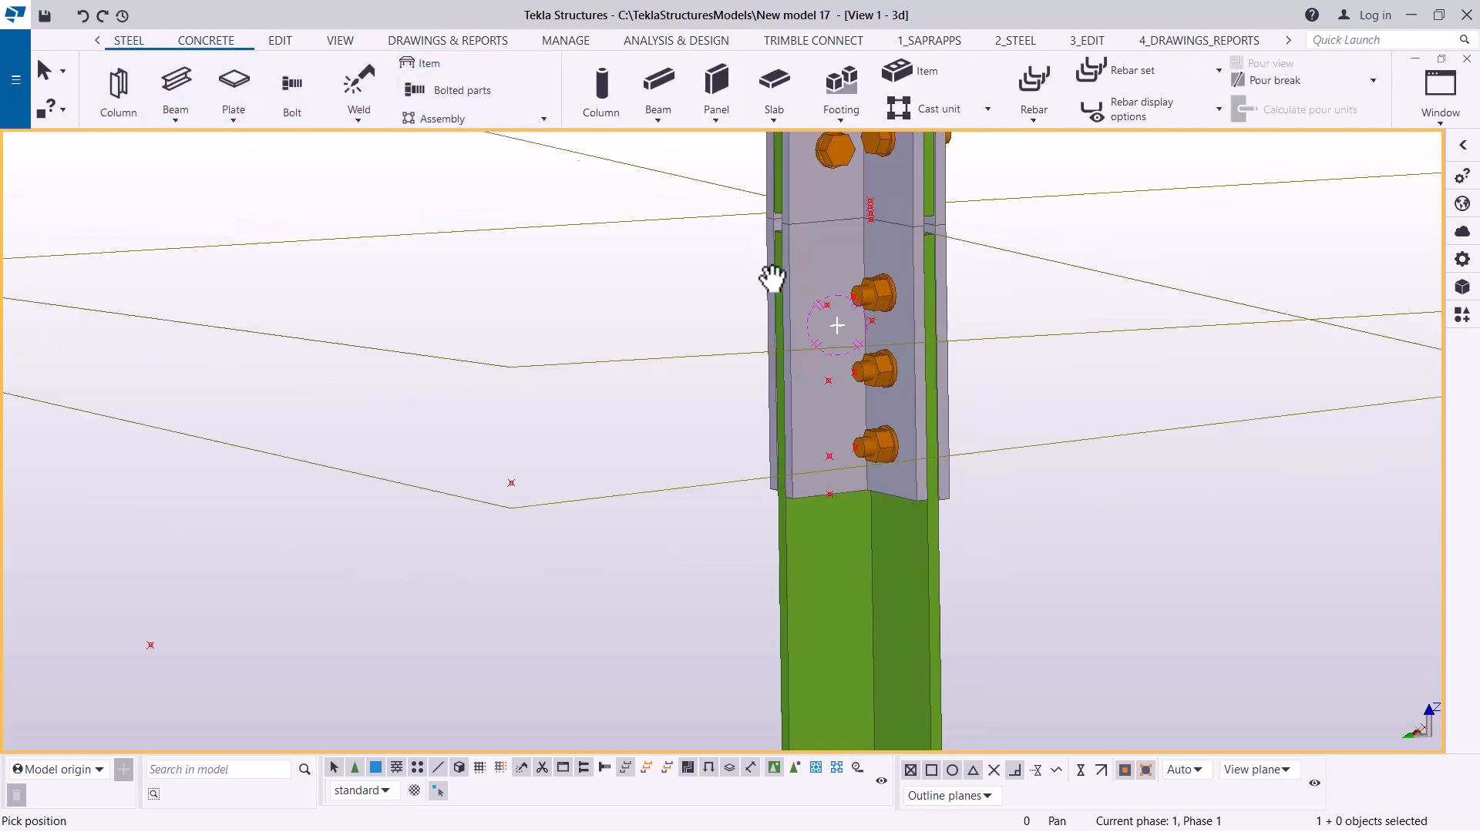
scroll(768, 293, "down", 5)
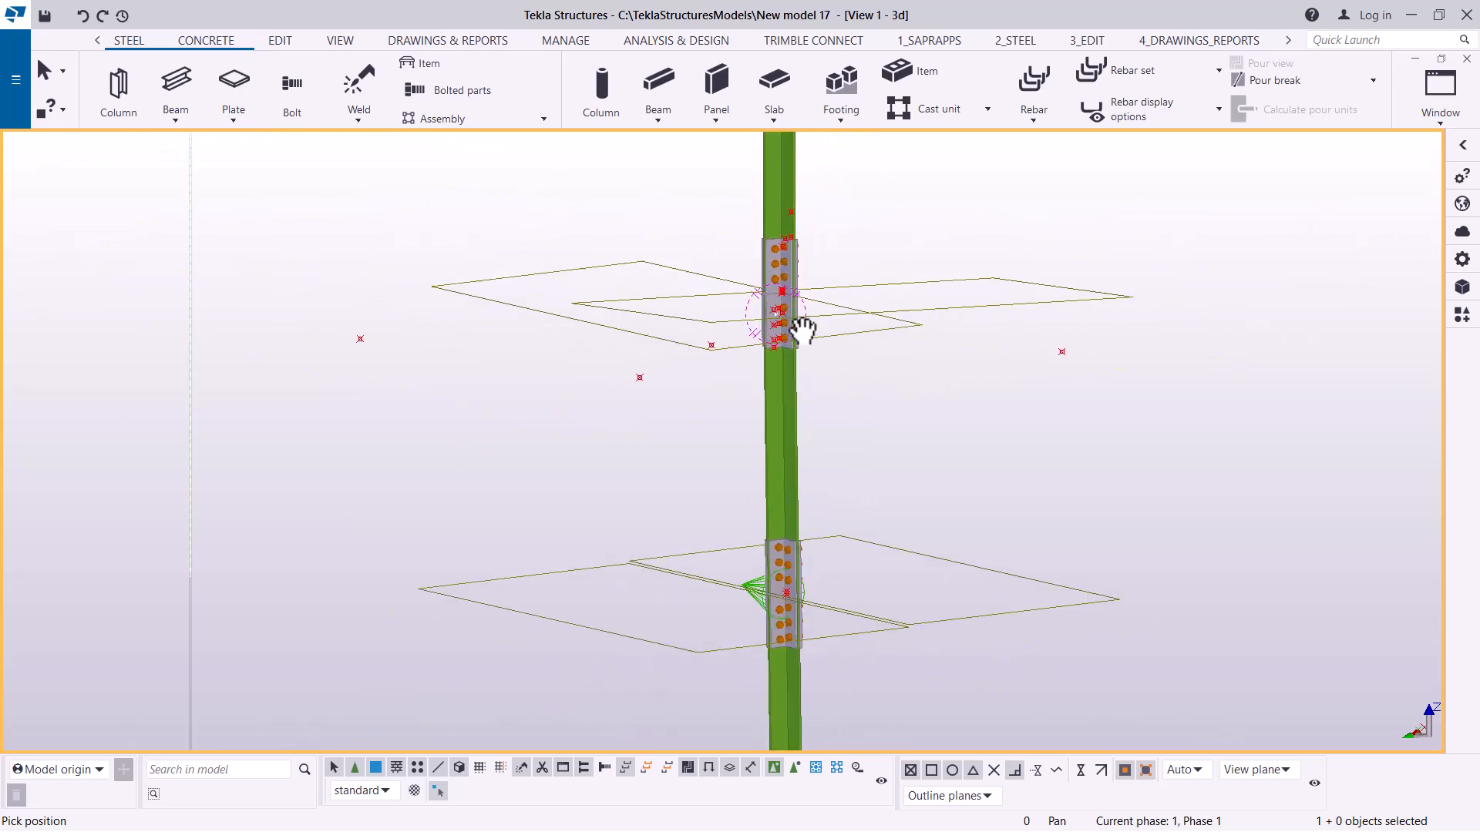
scroll(812, 341, "up", 10)
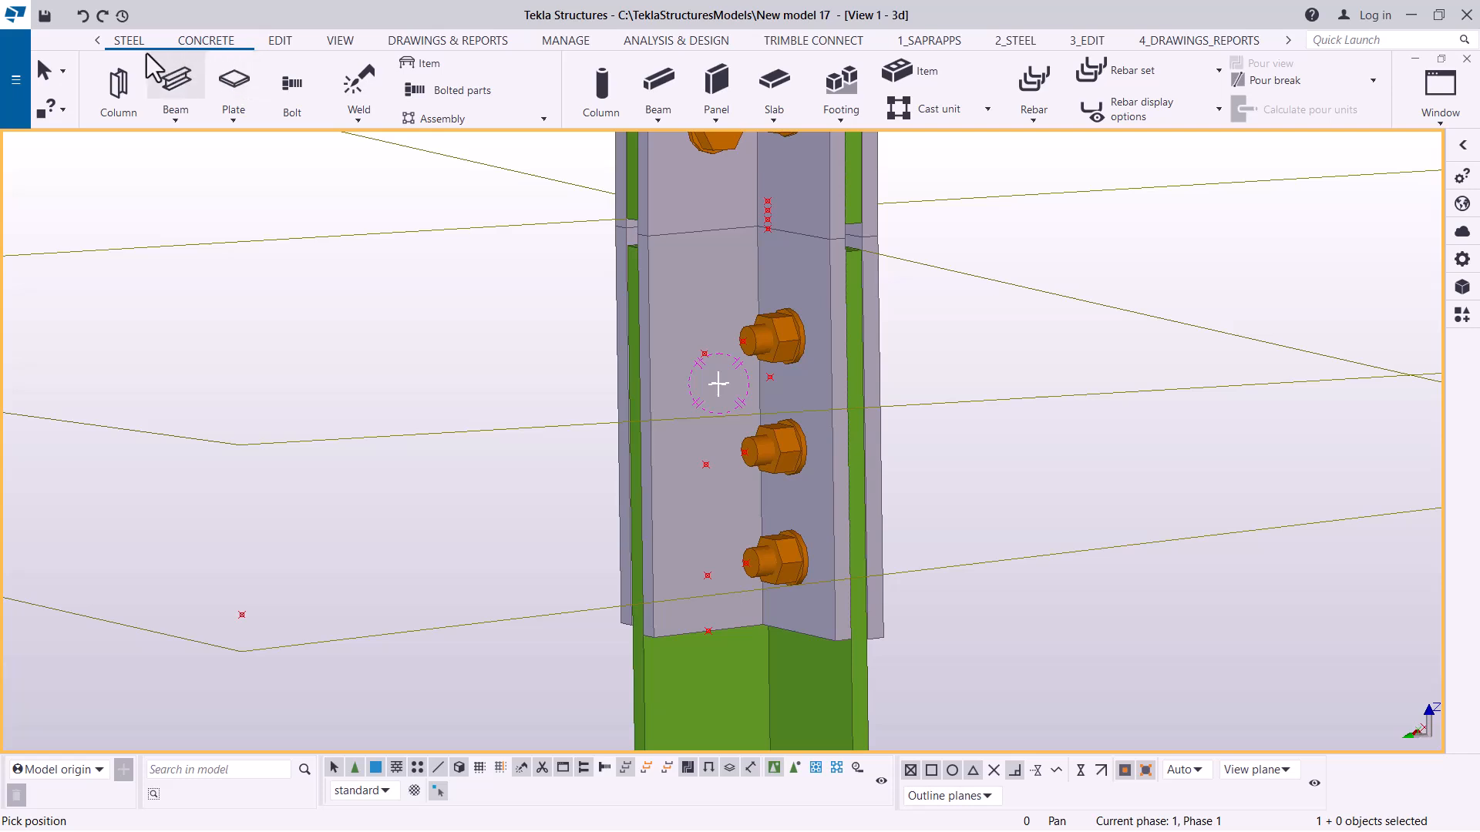
Try to bolt the splice angle to the lower leg, picking the lowest and middle bolt points 60 mm apart on the unbolted face
left_click(124, 43)
left_click(304, 99)
scroll(624, 312, "up", 4)
scroll(624, 312, "up", 1)
left_click(626, 291)
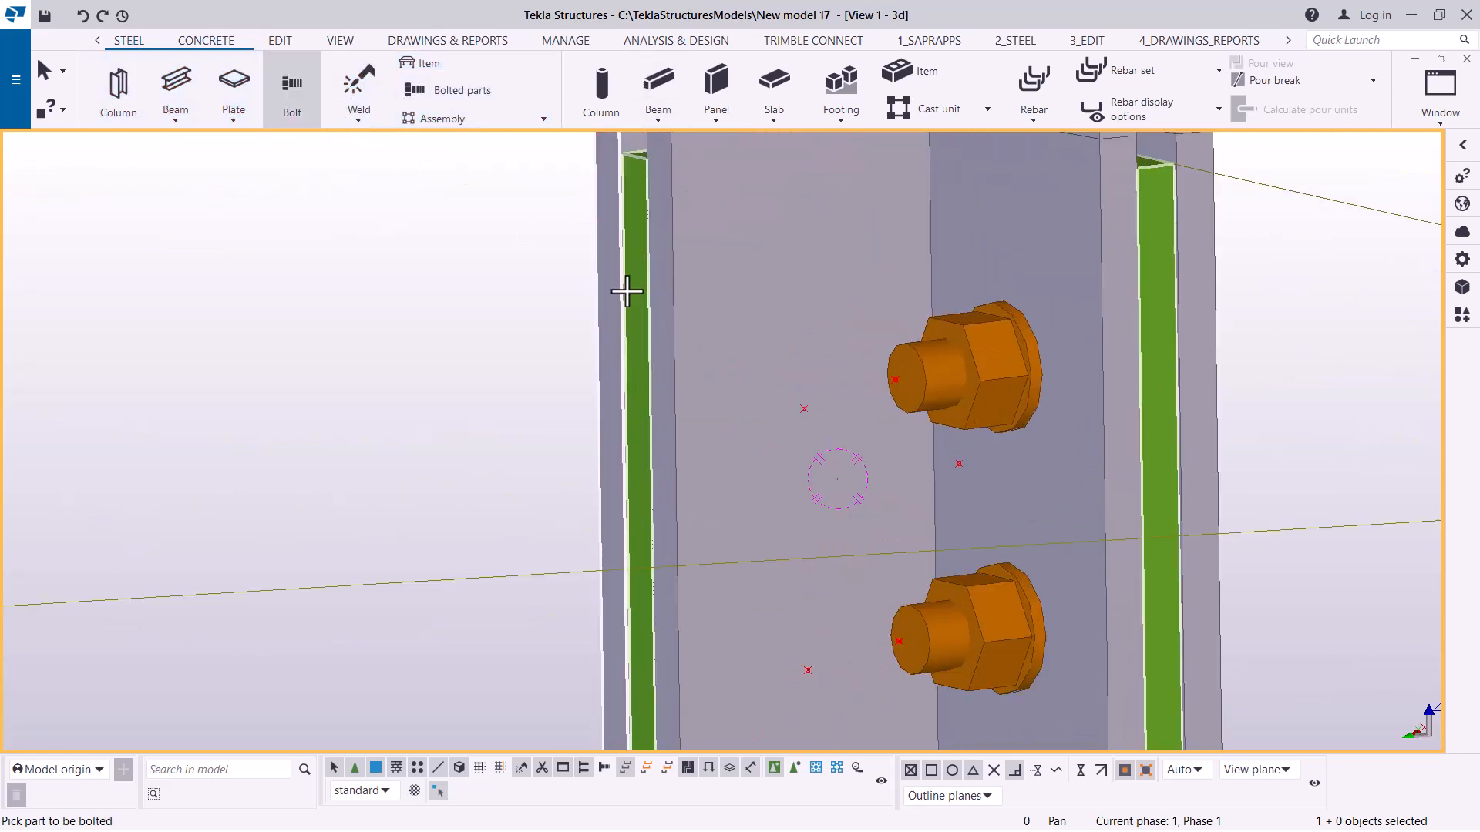
left_click(714, 292)
scroll(711, 284, "down", 5)
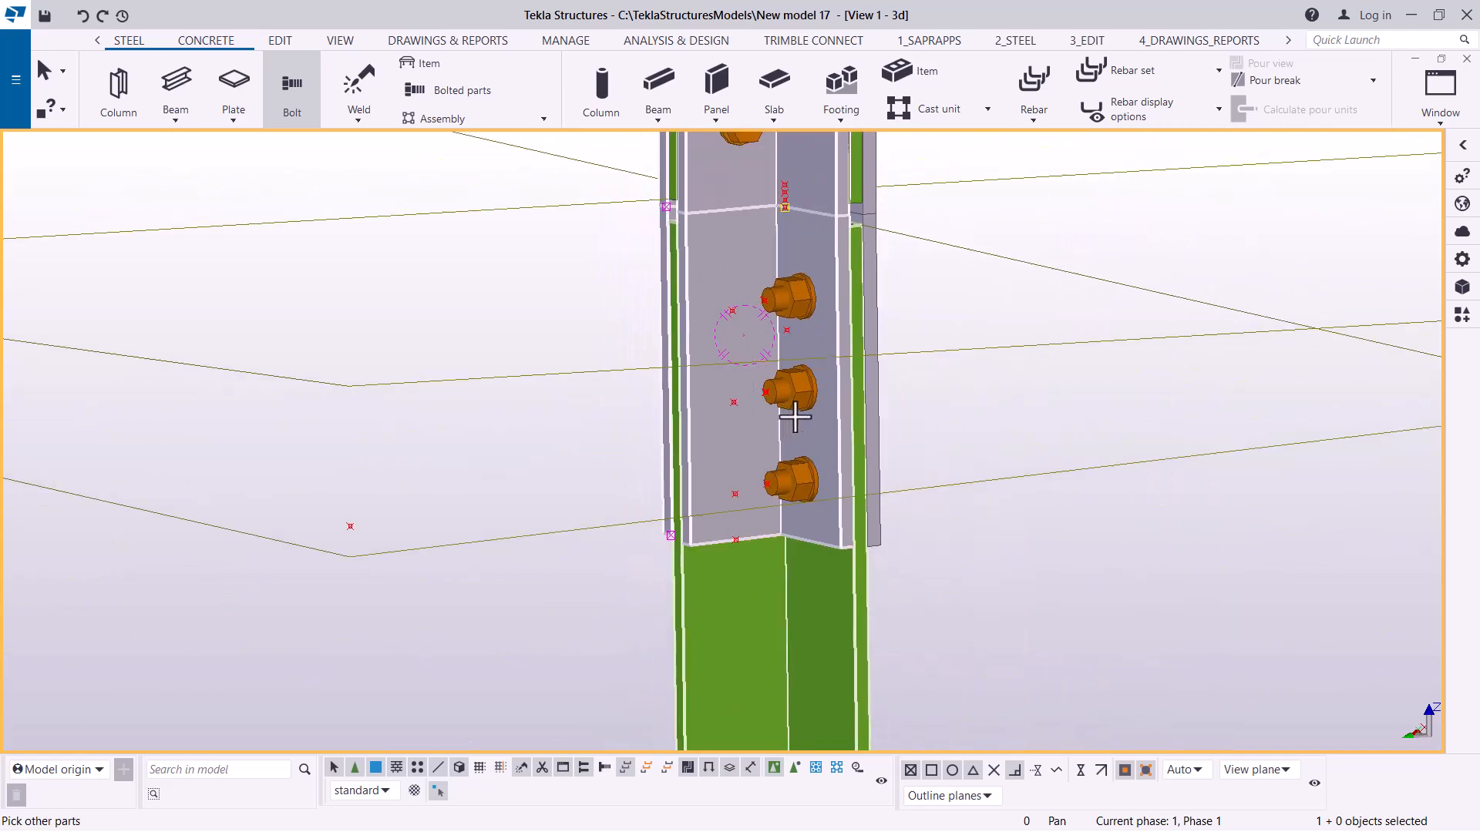
middle_click(1005, 407)
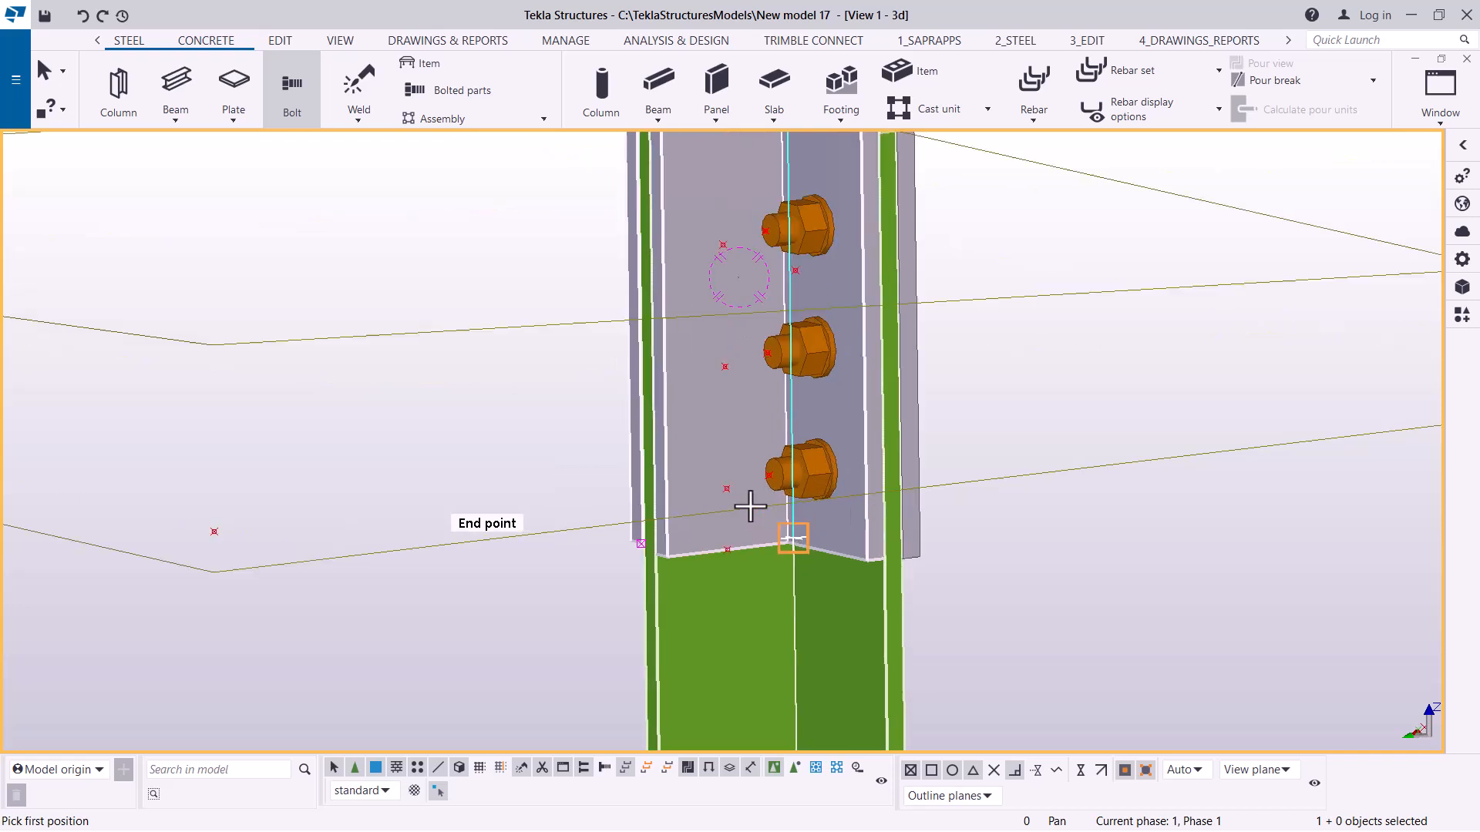
scroll(752, 505, "up", 2)
left_click(725, 487)
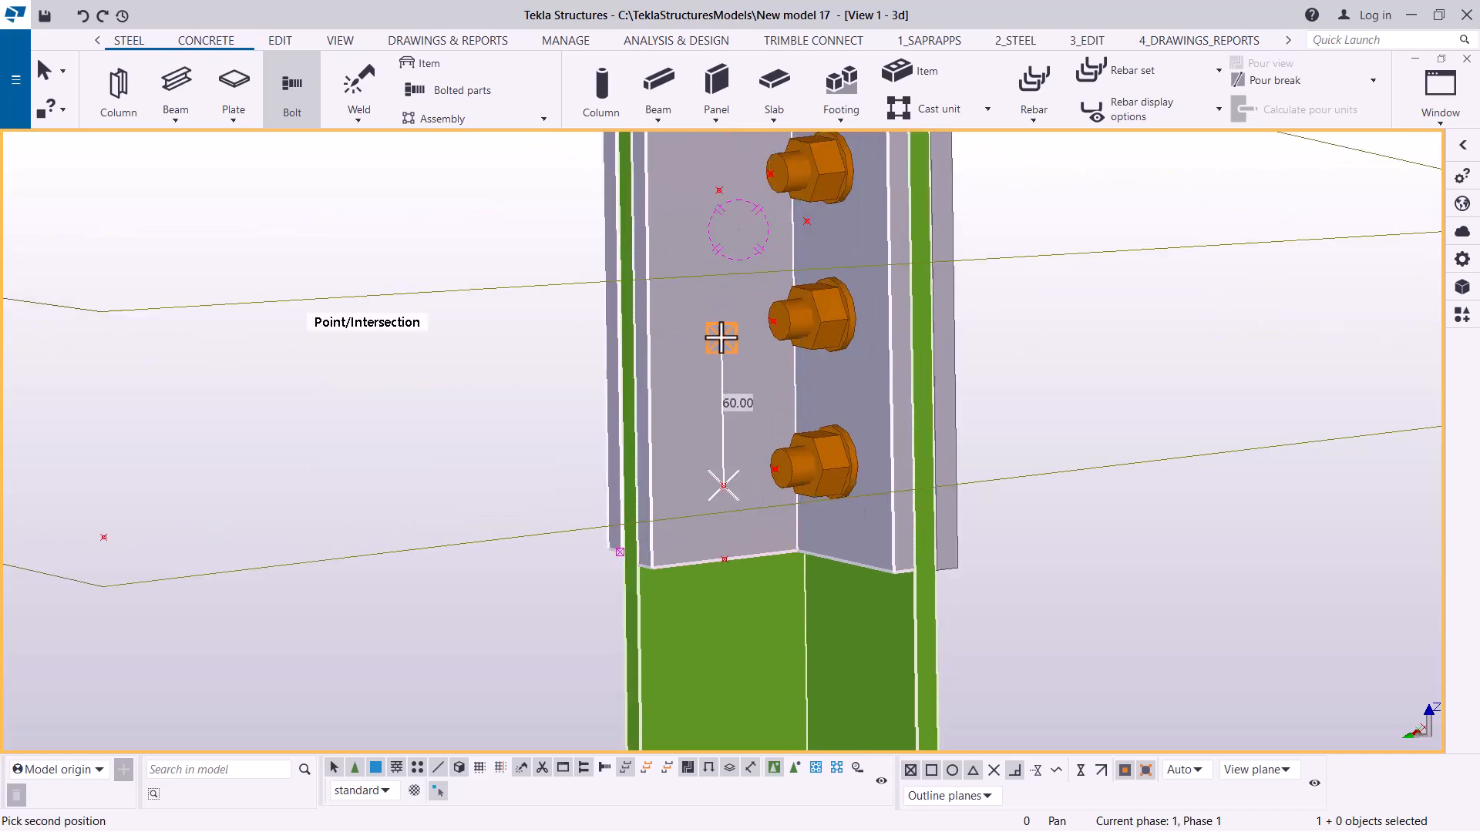
left_click(722, 339)
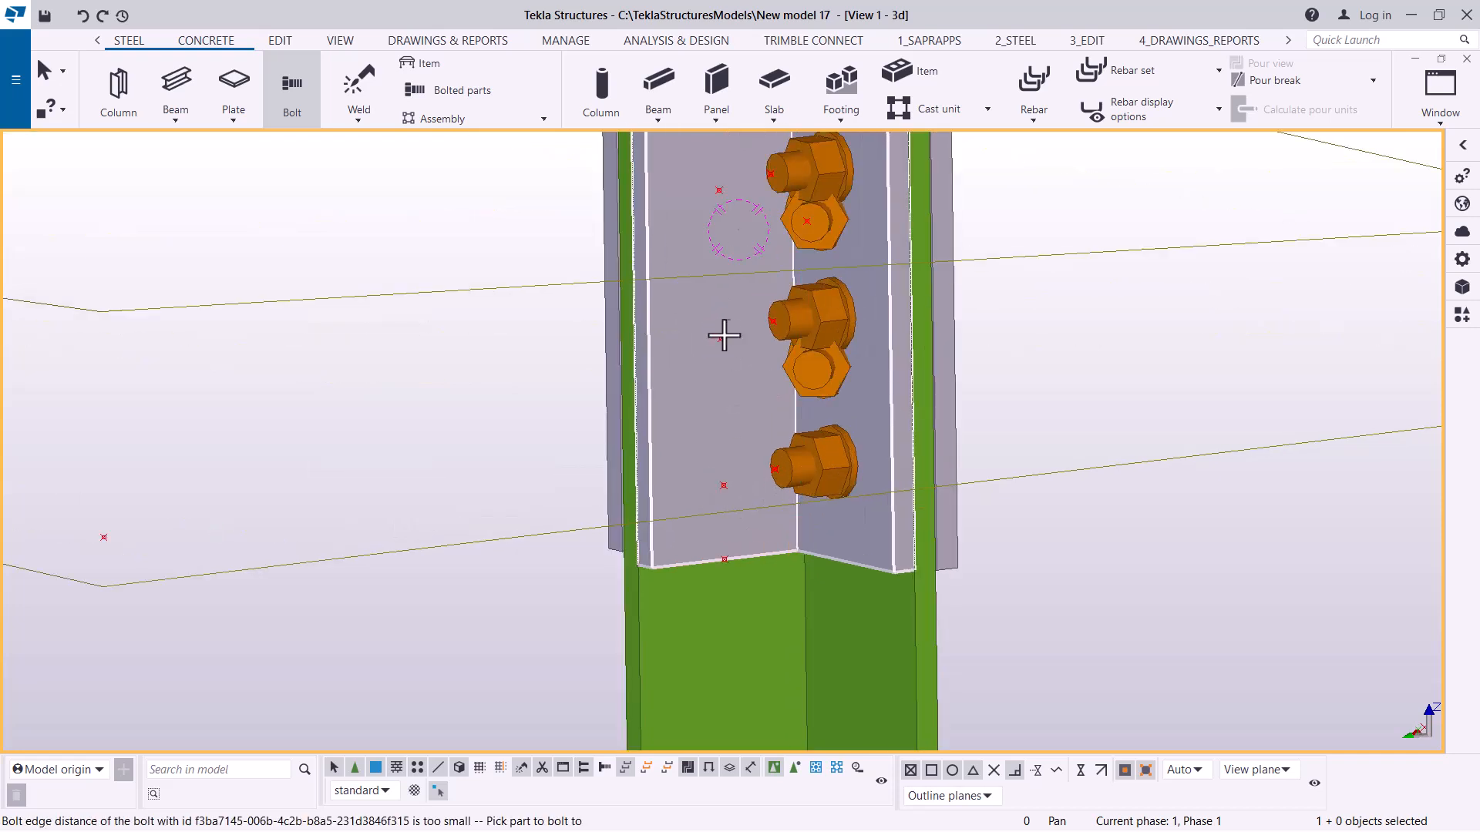
Check the new bolts' orientation, end the Bolt command and undo the last bolt group
scroll(756, 497, "down", 2)
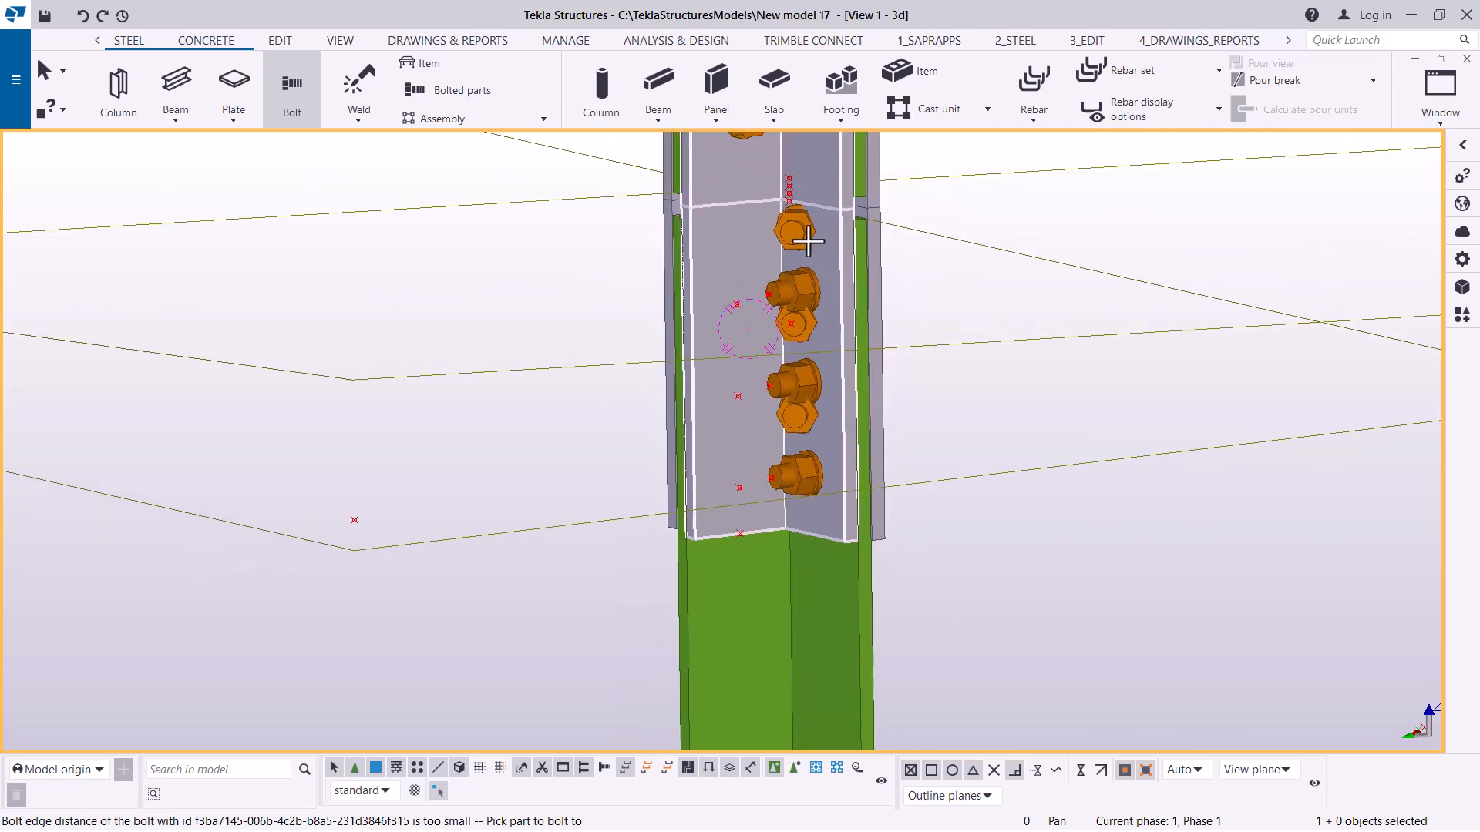
scroll(812, 221, "up", 1)
scroll(796, 221, "up", 1)
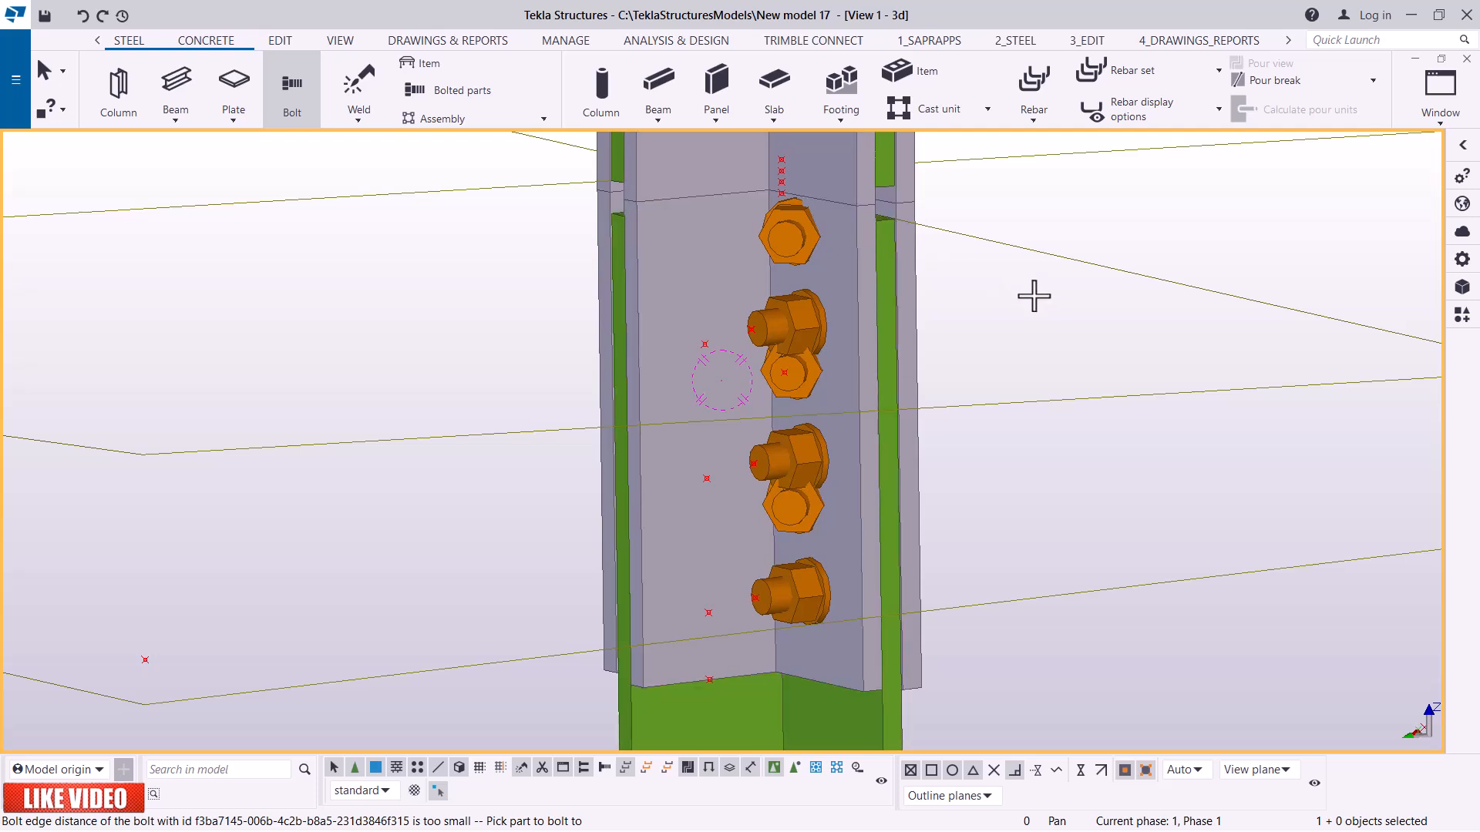
right_click(971, 314)
left_click(1009, 325)
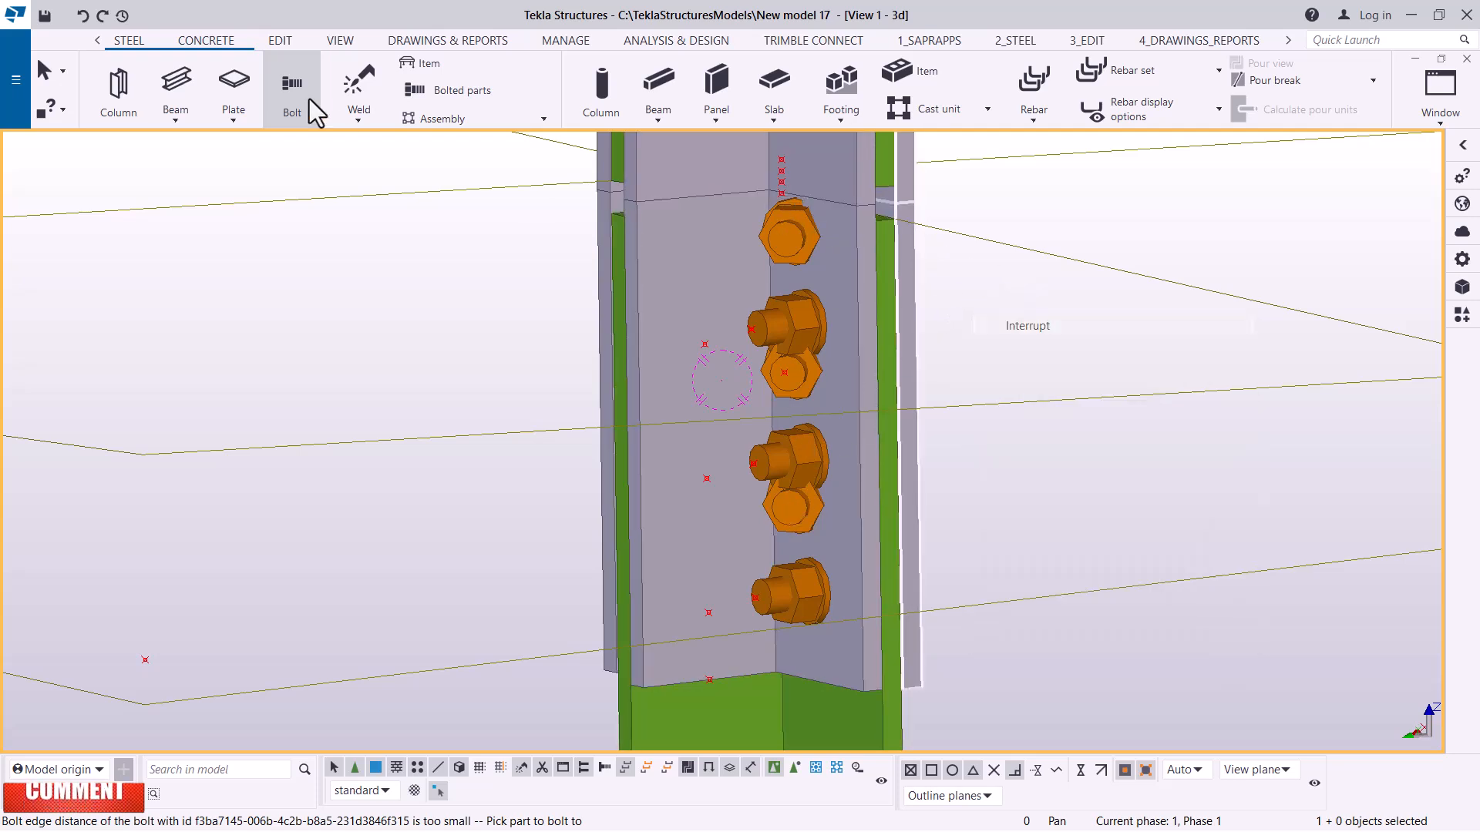
left_click(83, 16)
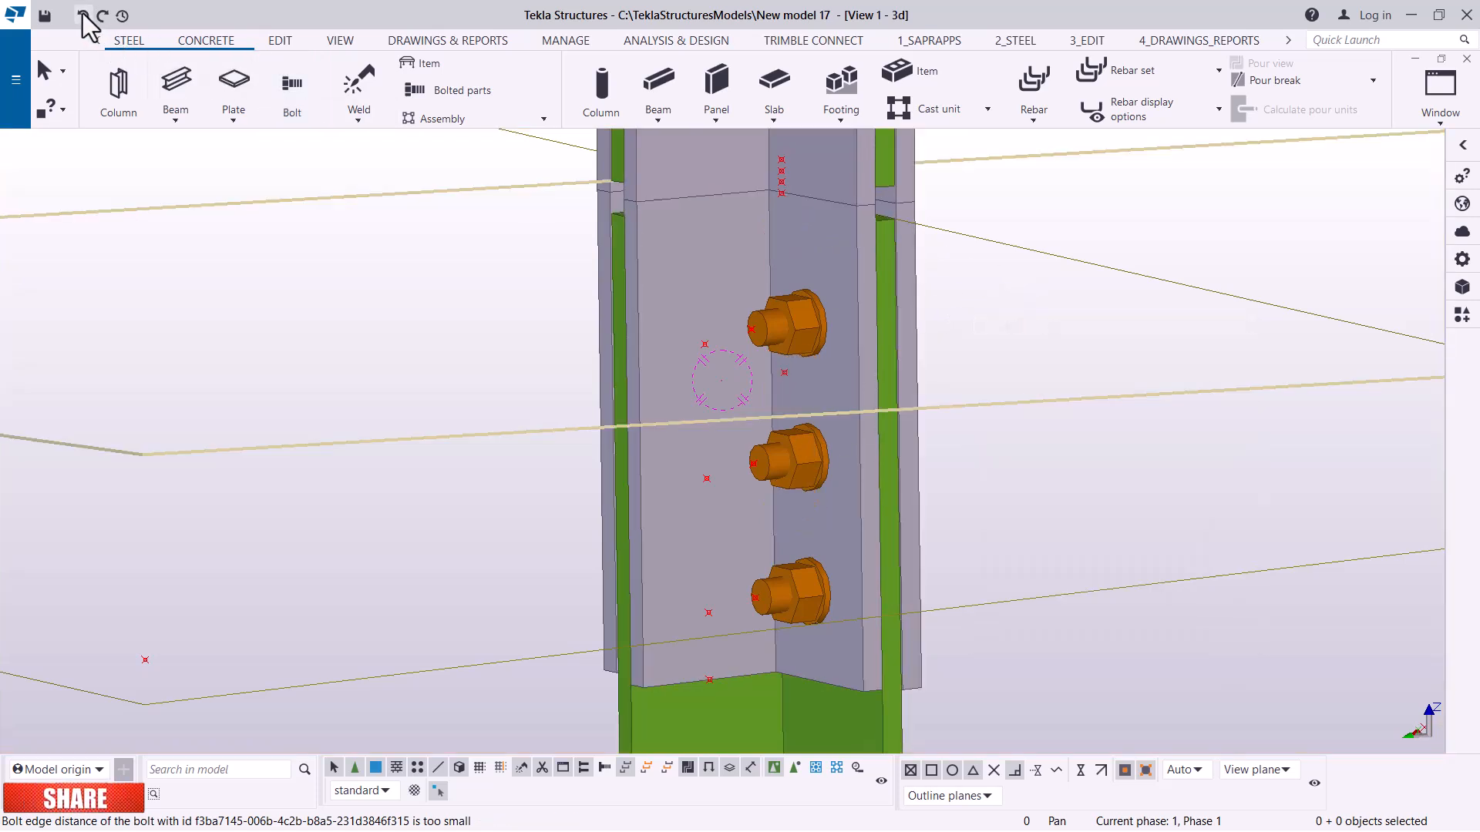
Set the work plane to the unbolted face of the lower splice angle
left_click(337, 42)
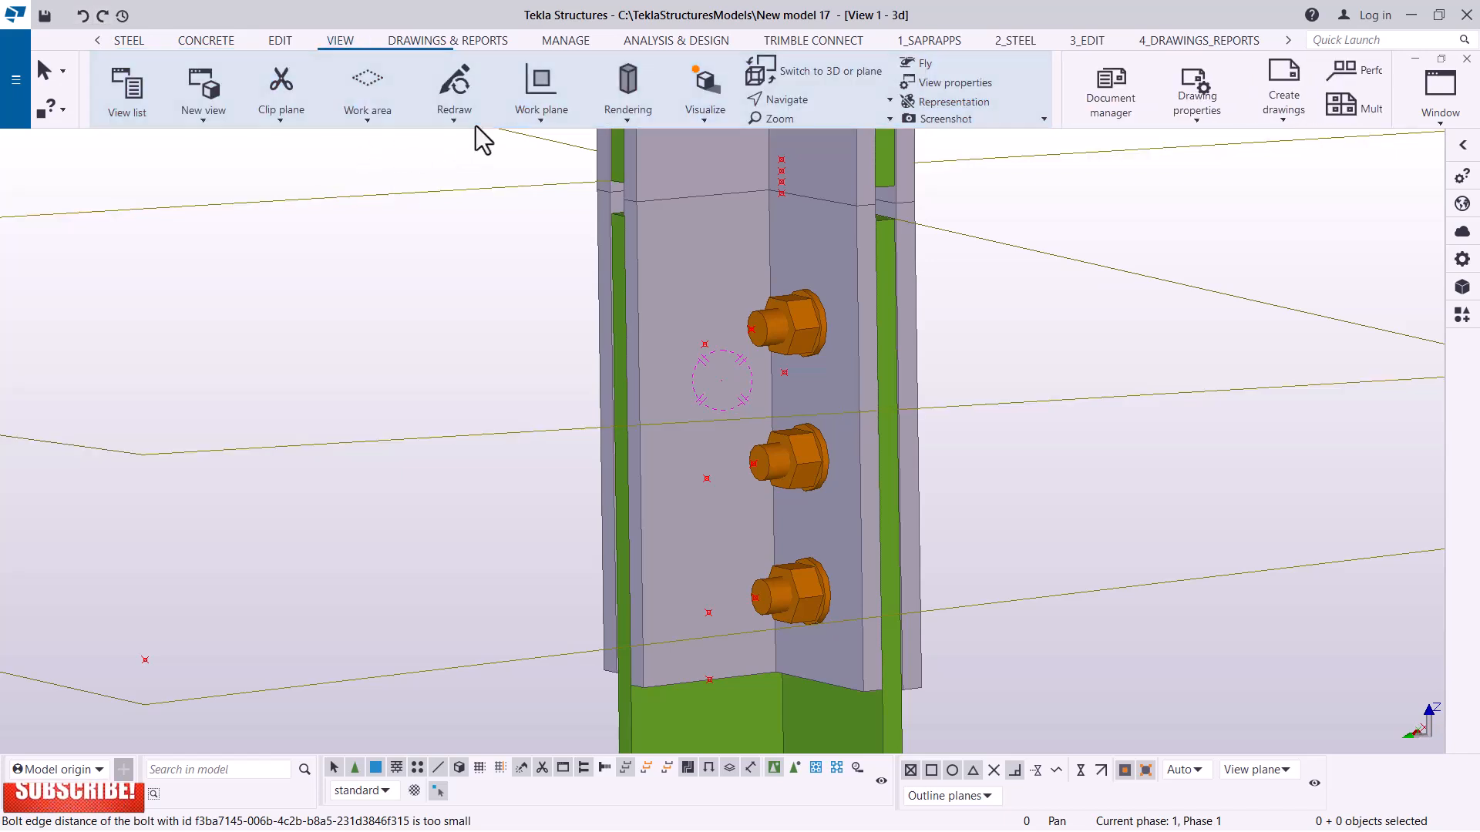
left_click(539, 128)
left_click(558, 158)
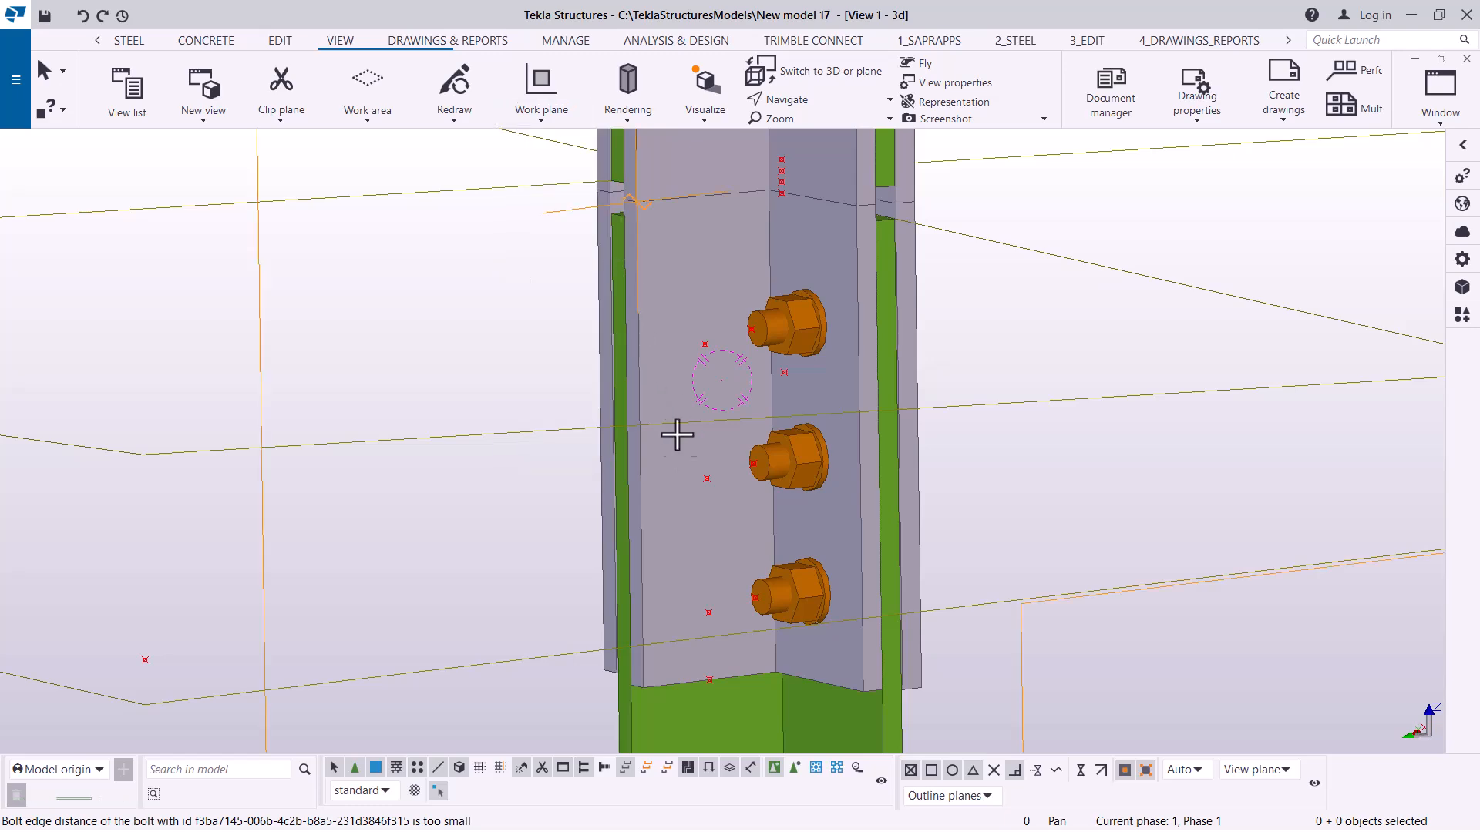
right_click(1116, 331)
left_click(1140, 339)
scroll(783, 395, "down", 5)
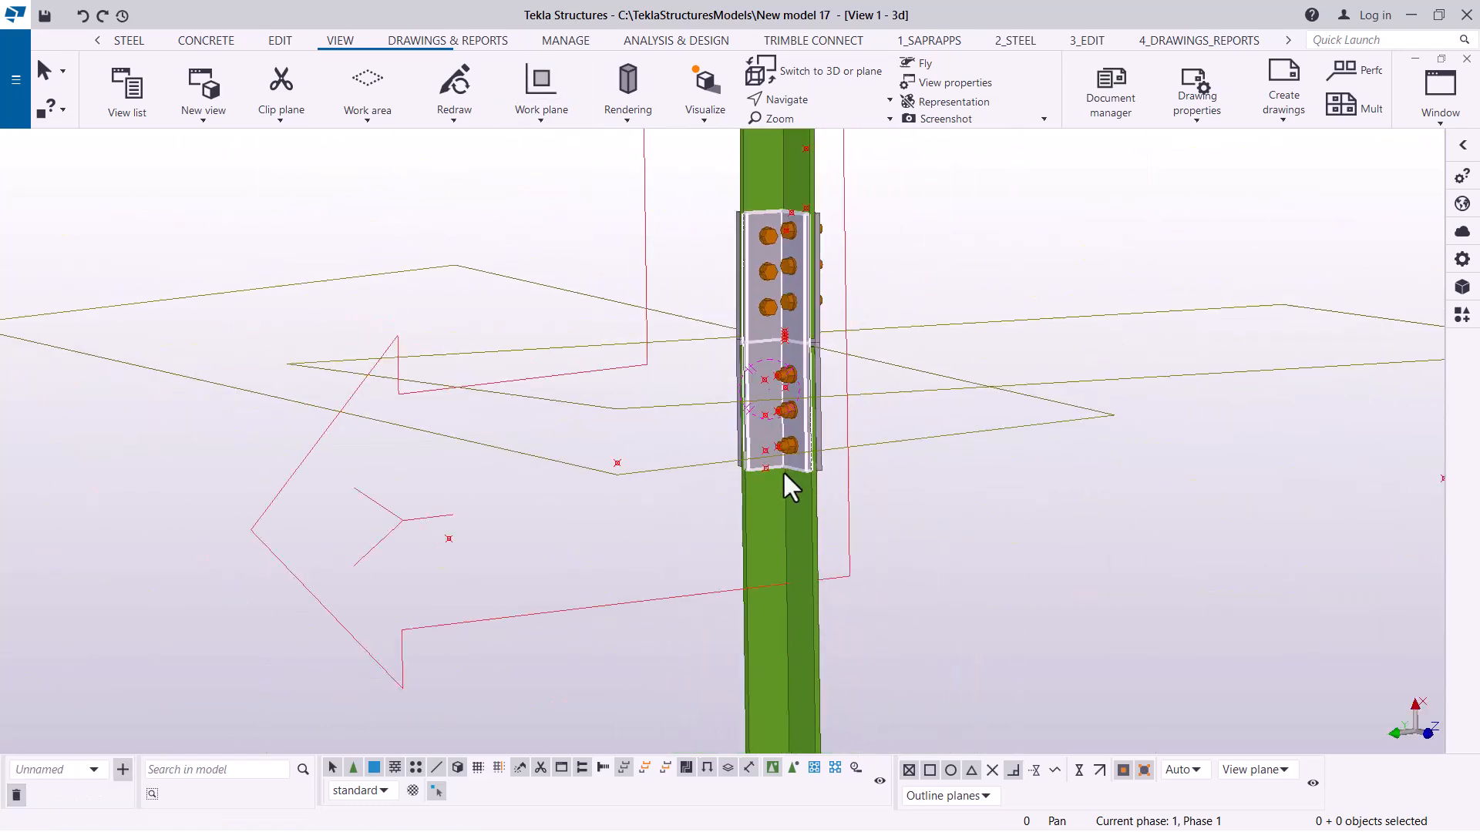
scroll(761, 375, "up", 1)
scroll(749, 473, "down", 4)
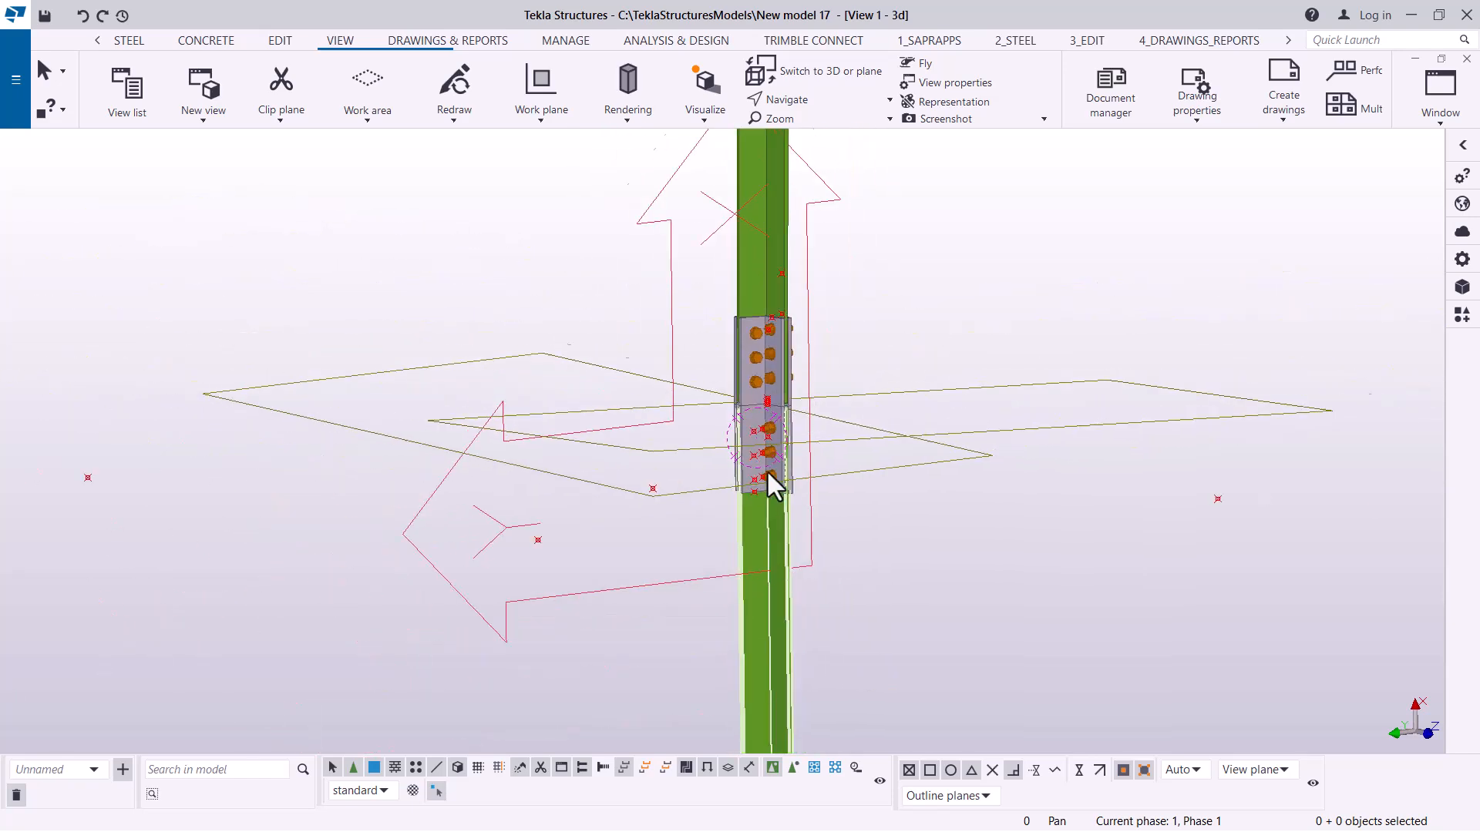
scroll(761, 470, "up", 5)
scroll(755, 420, "up", 3)
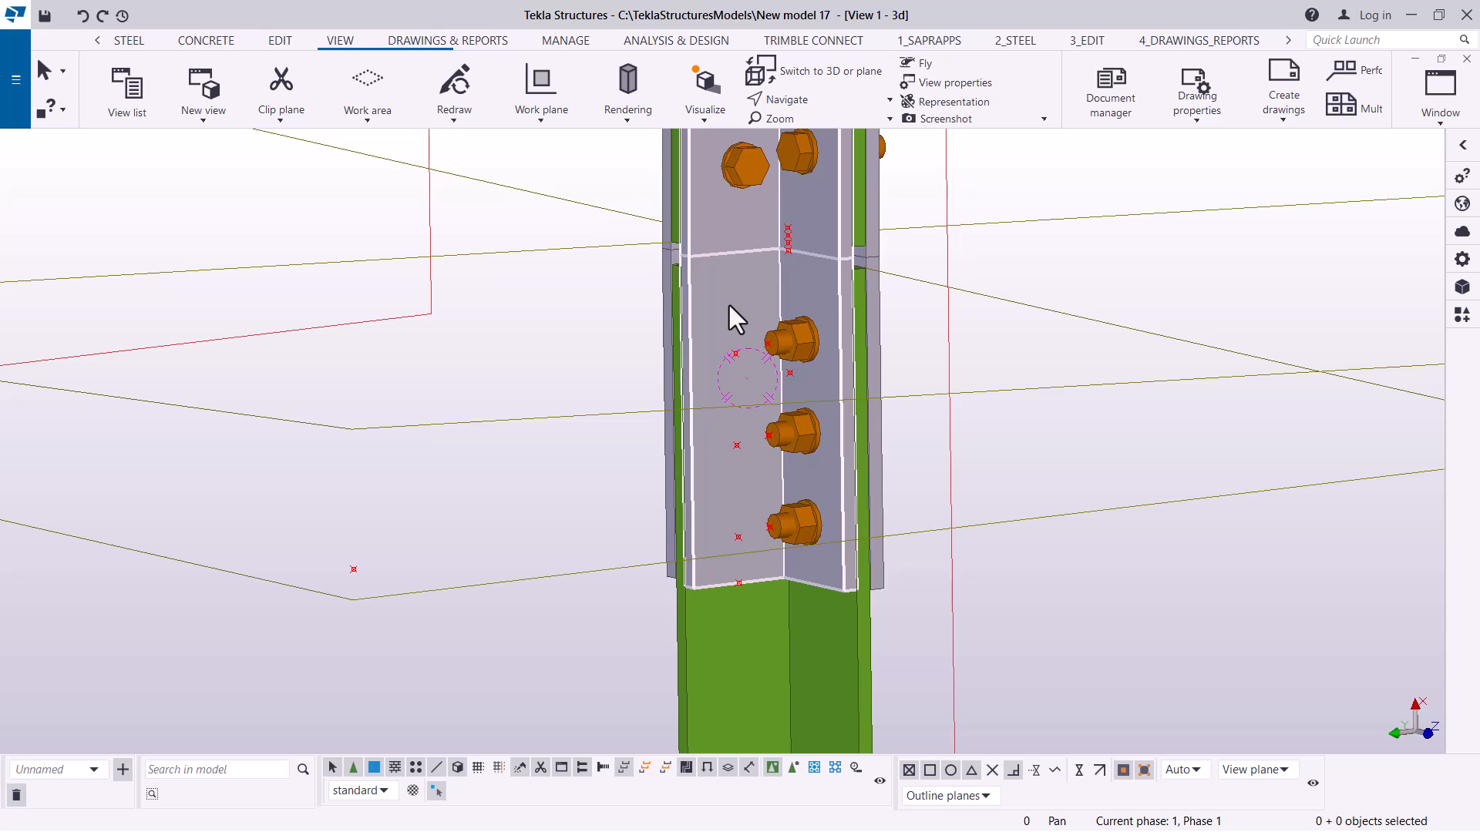
Bolt the splice angle to the lower leg, picking the lowest and middle bolt points 60 mm apart on the unbolted face
left_click(131, 44)
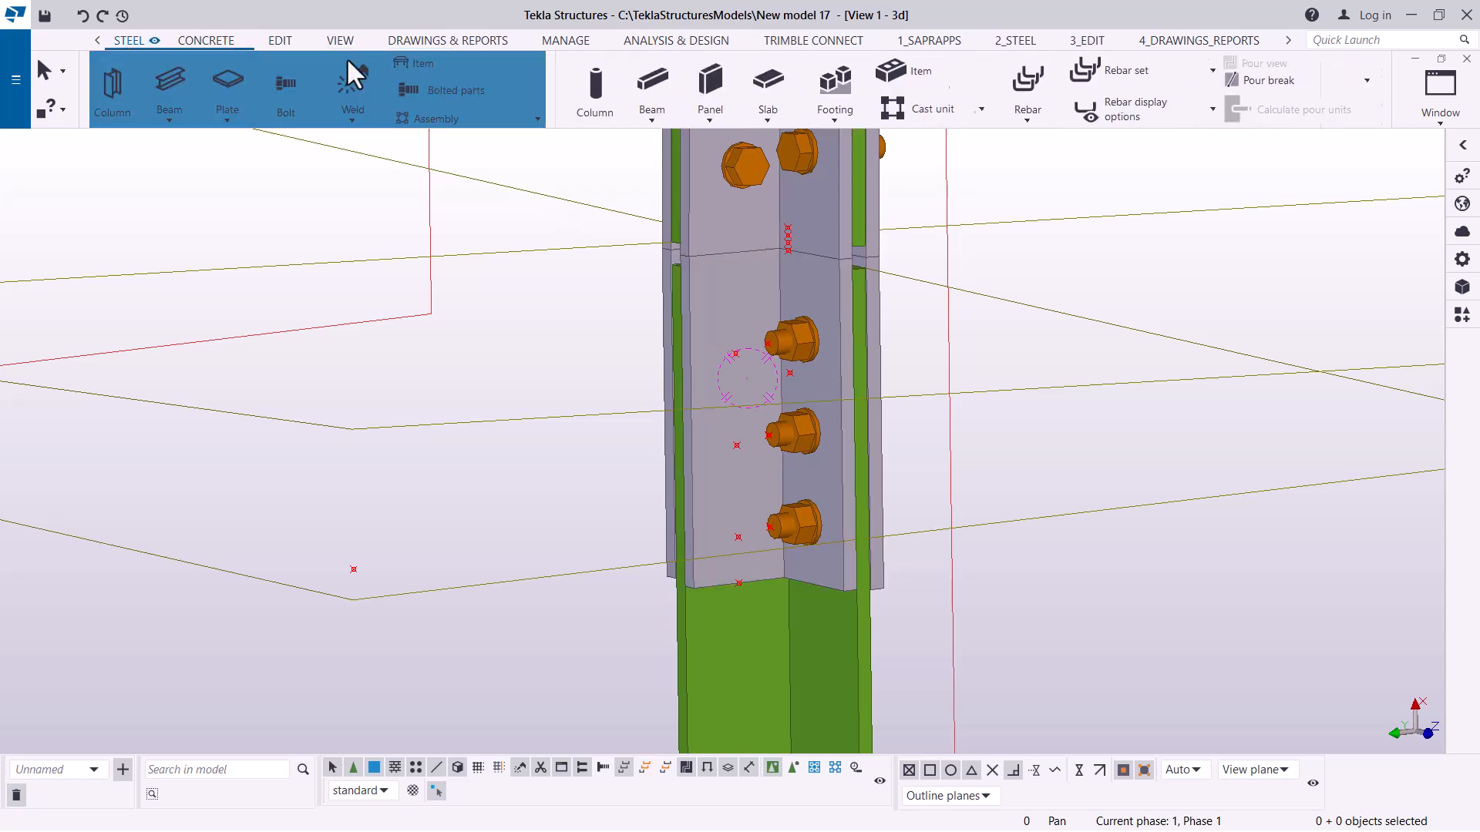
left_click(291, 89)
scroll(705, 474, "up", 3)
left_click(706, 468)
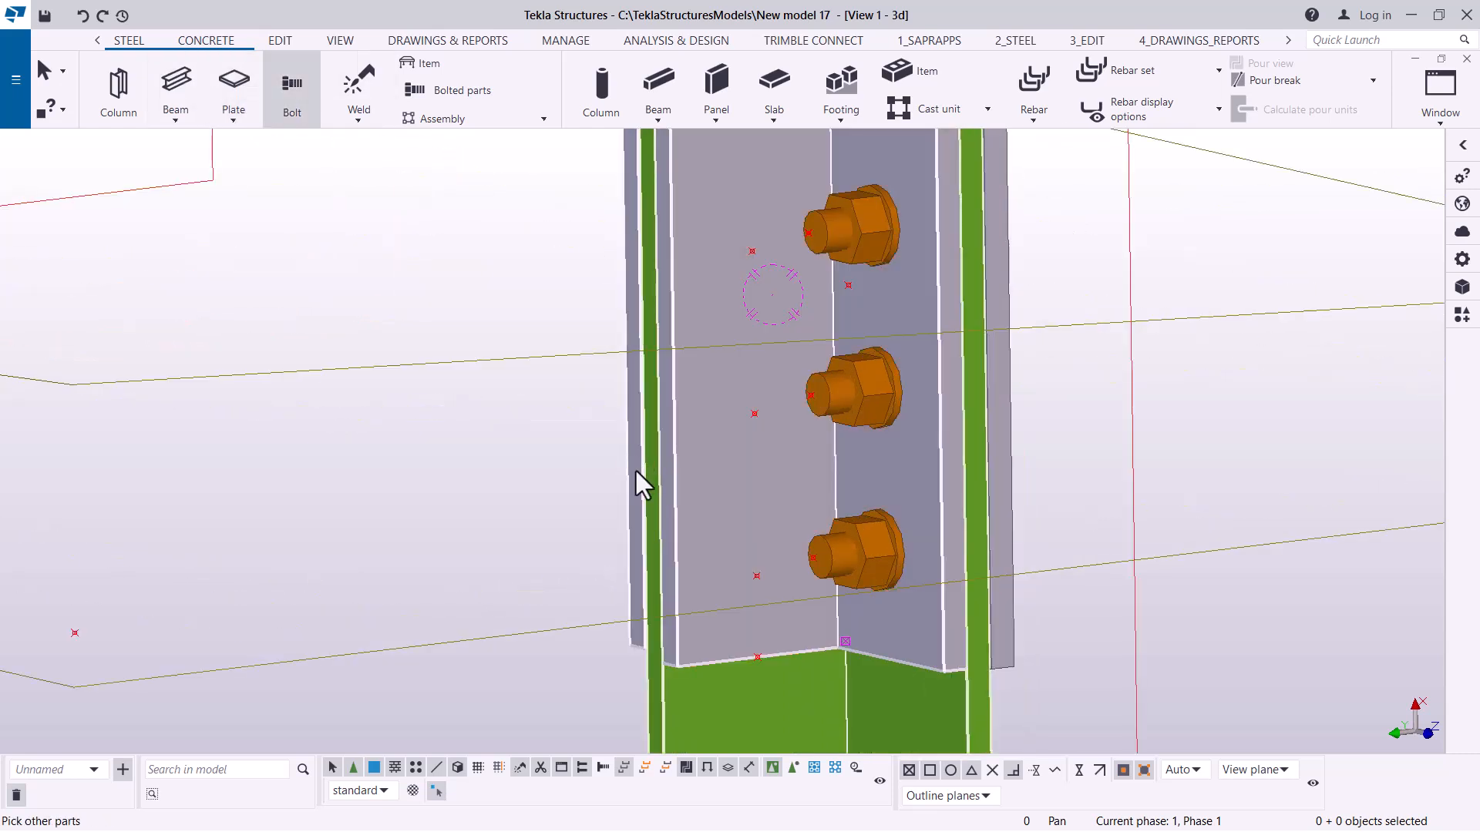
middle_click(530, 420)
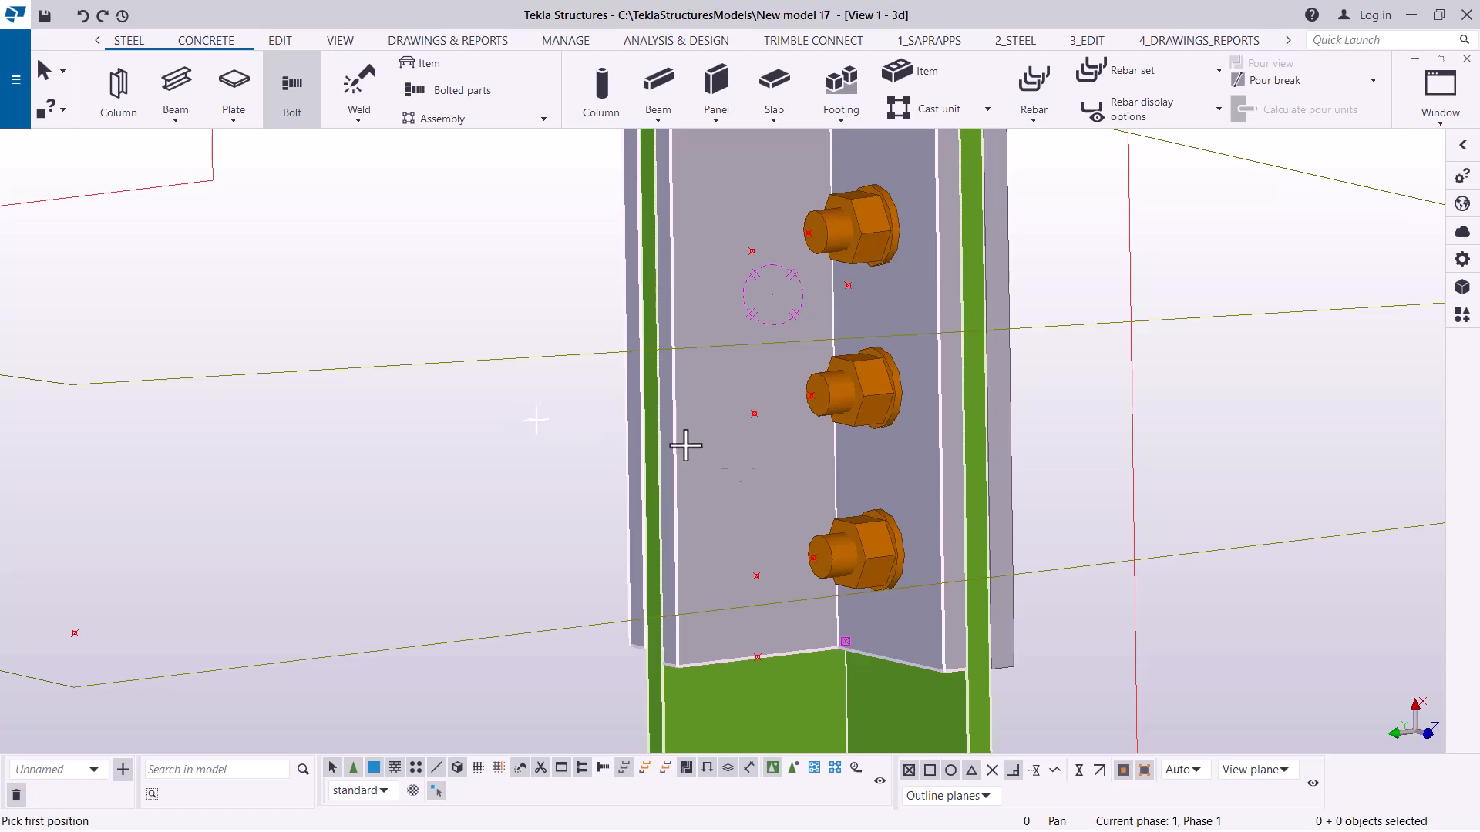
left_click(756, 576)
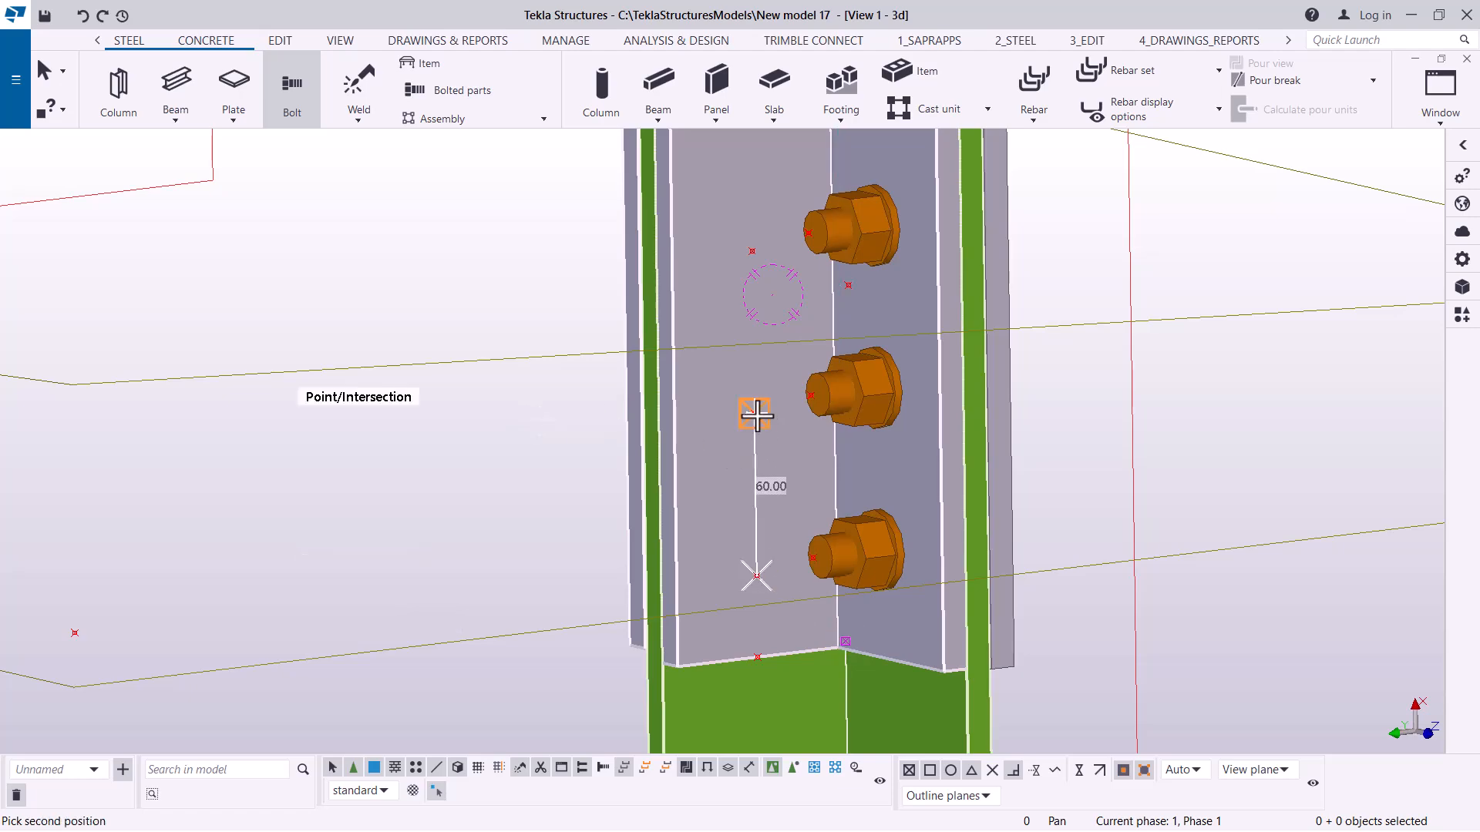
left_click(754, 414)
scroll(635, 476, "down", 5)
right_click(1008, 280)
left_click(1048, 296)
scroll(640, 331, "up", 5)
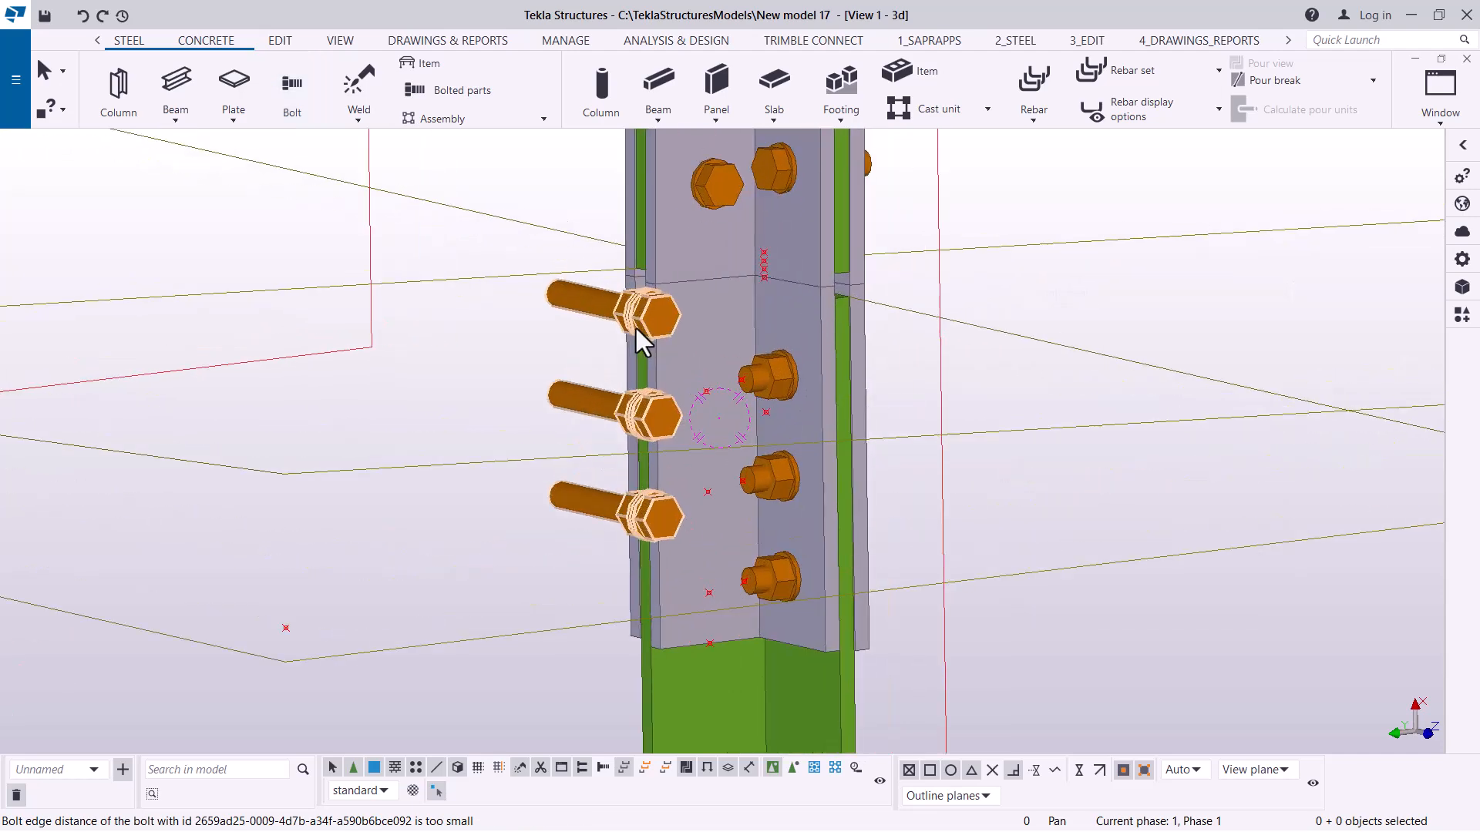
Set the new bolt group's on-plane position to 0 mm and apply the modification
double_click(664, 318)
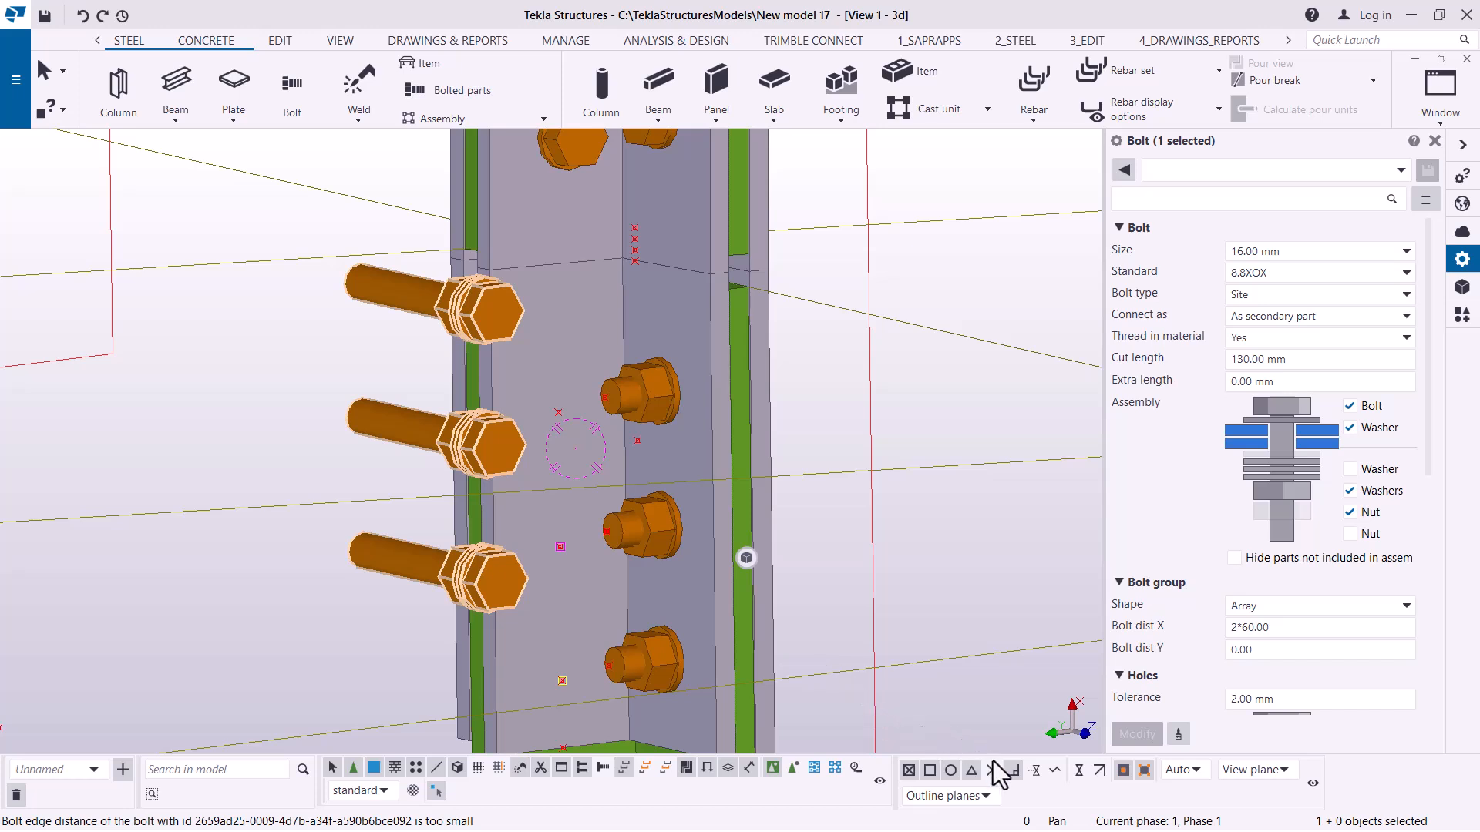
scroll(1267, 643, "down", 5)
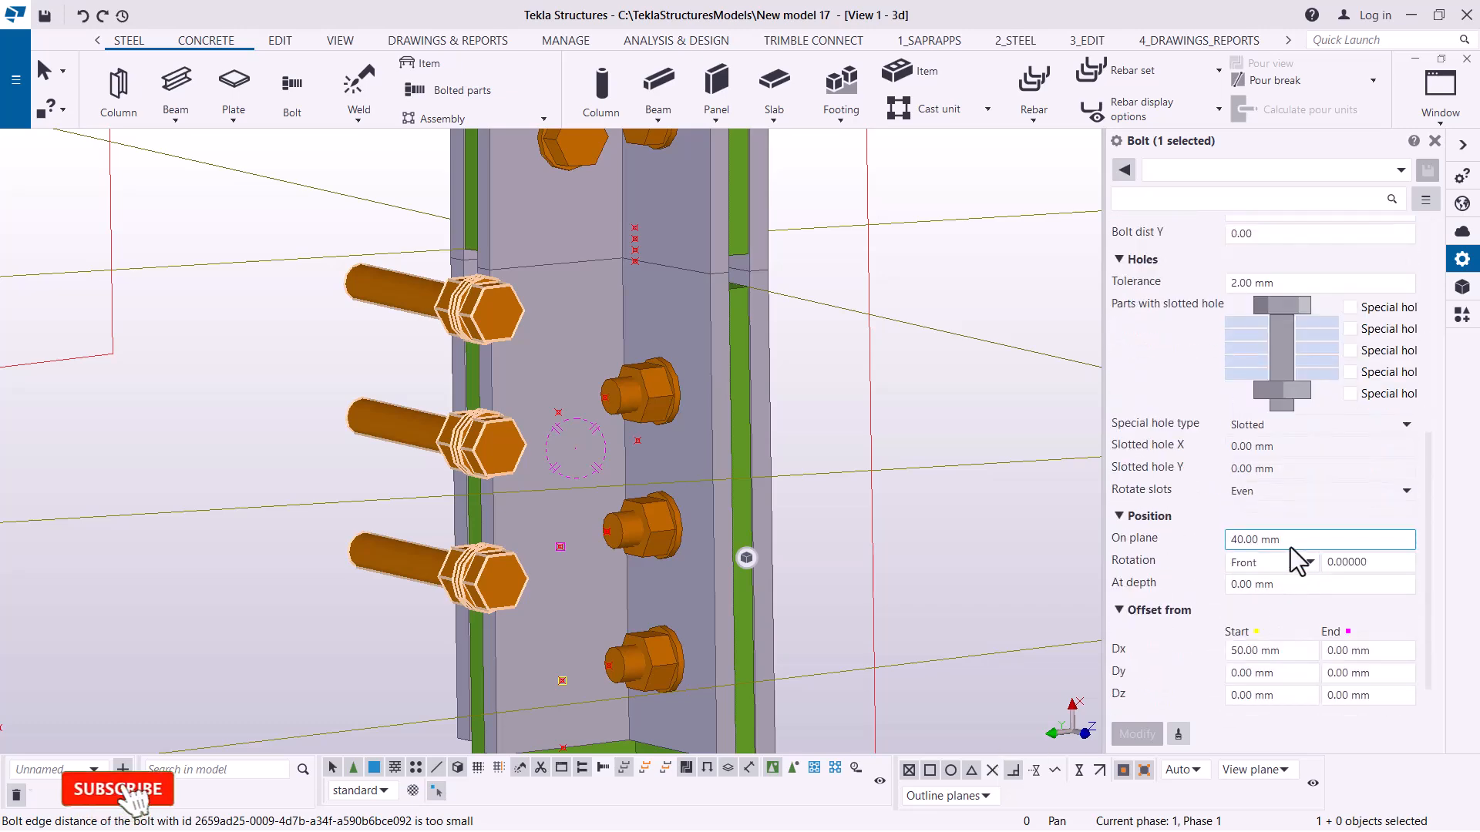
left_click_drag(1282, 539, 1231, 541)
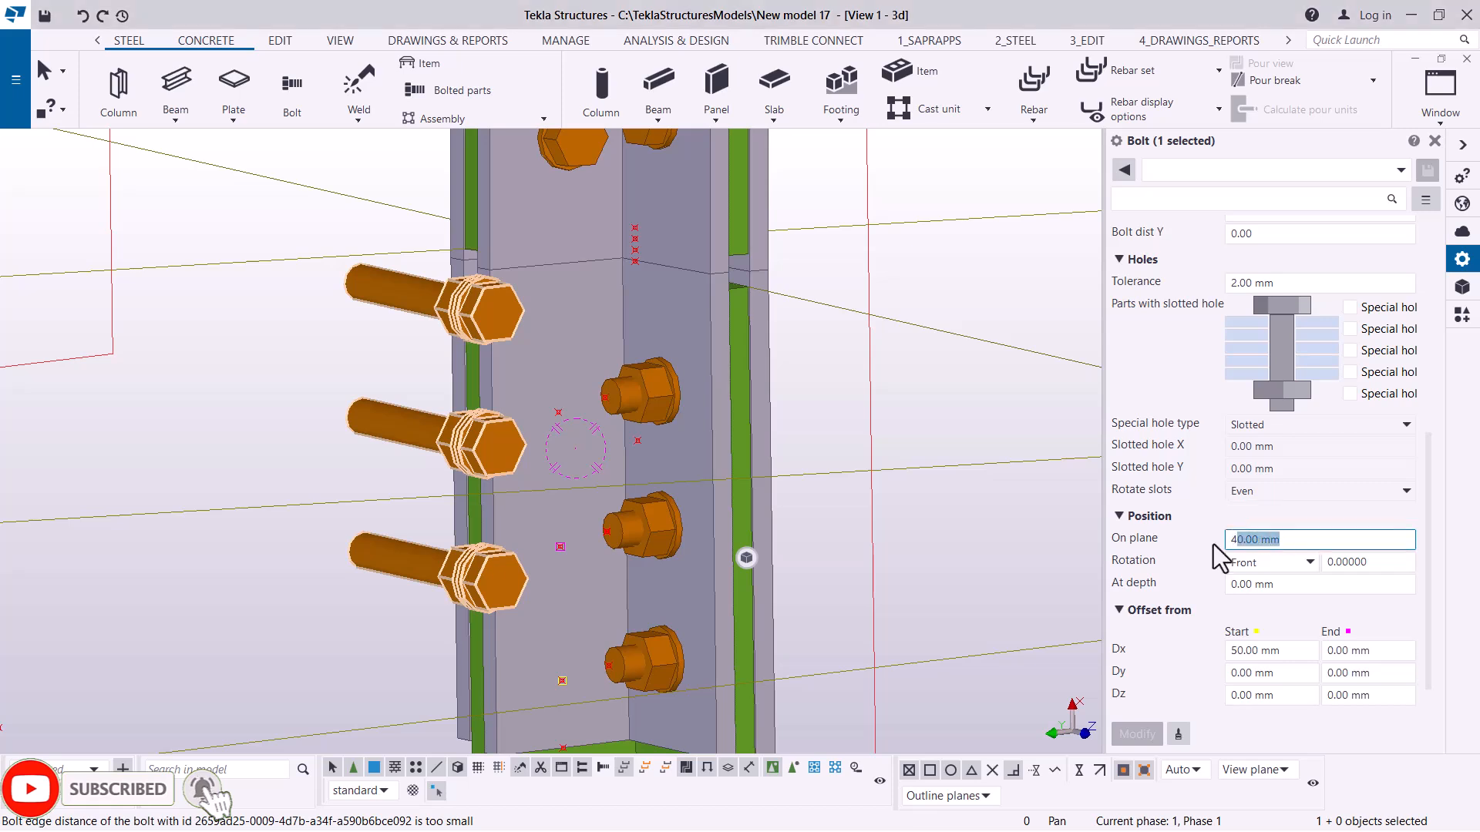
type("0")
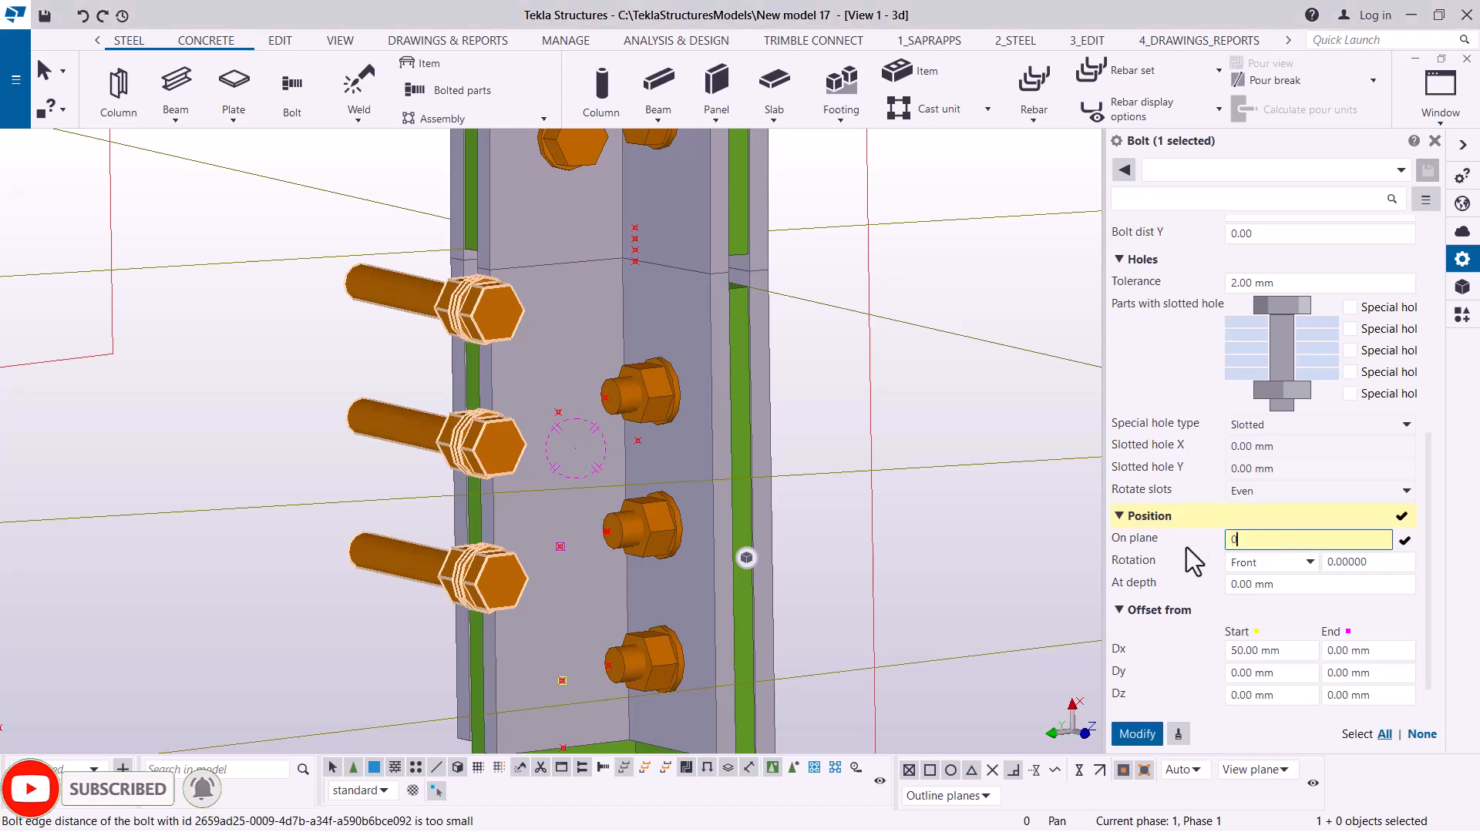
left_click(1136, 735)
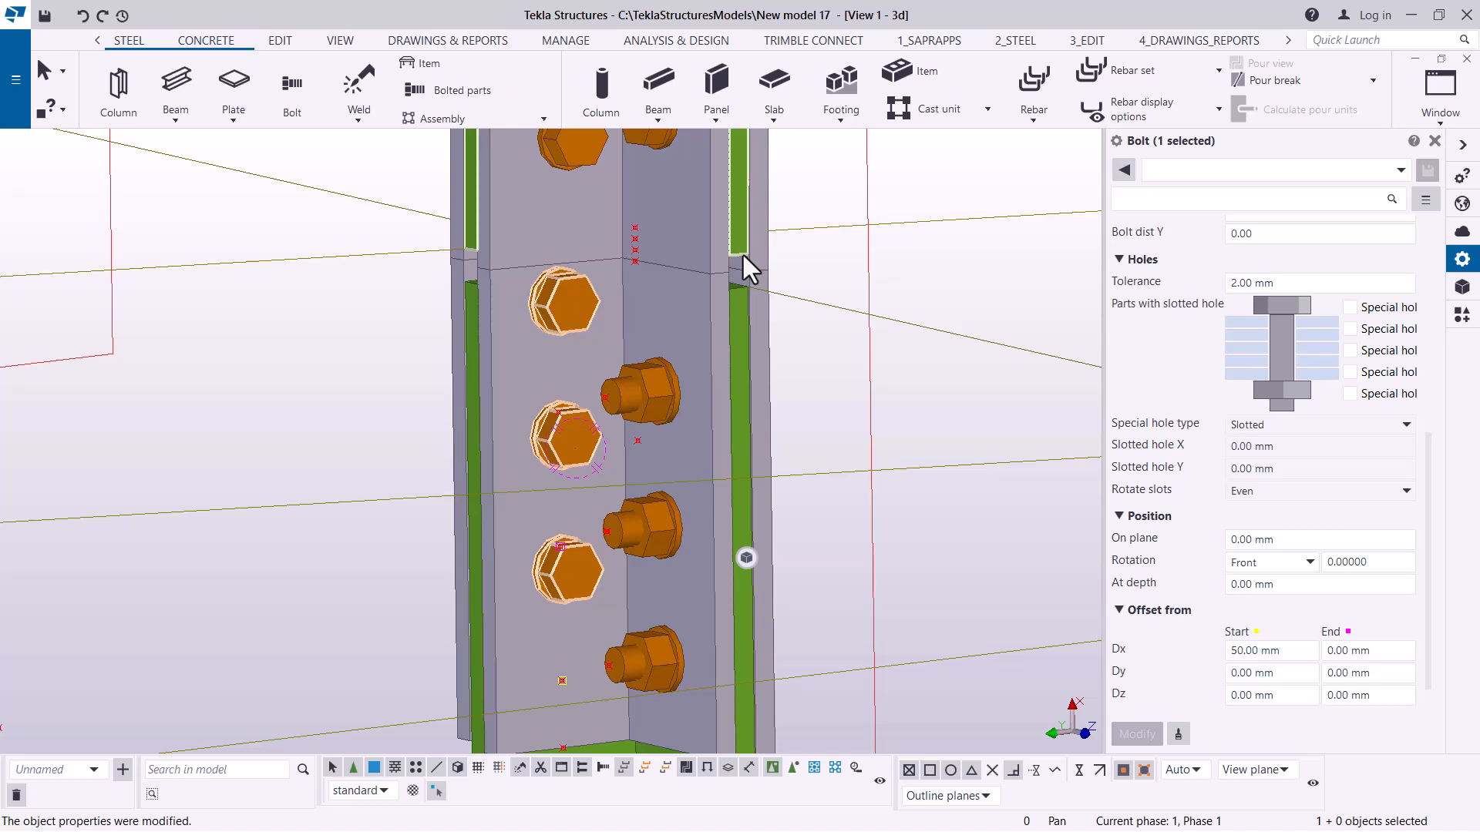
scroll(554, 303, "up", 3)
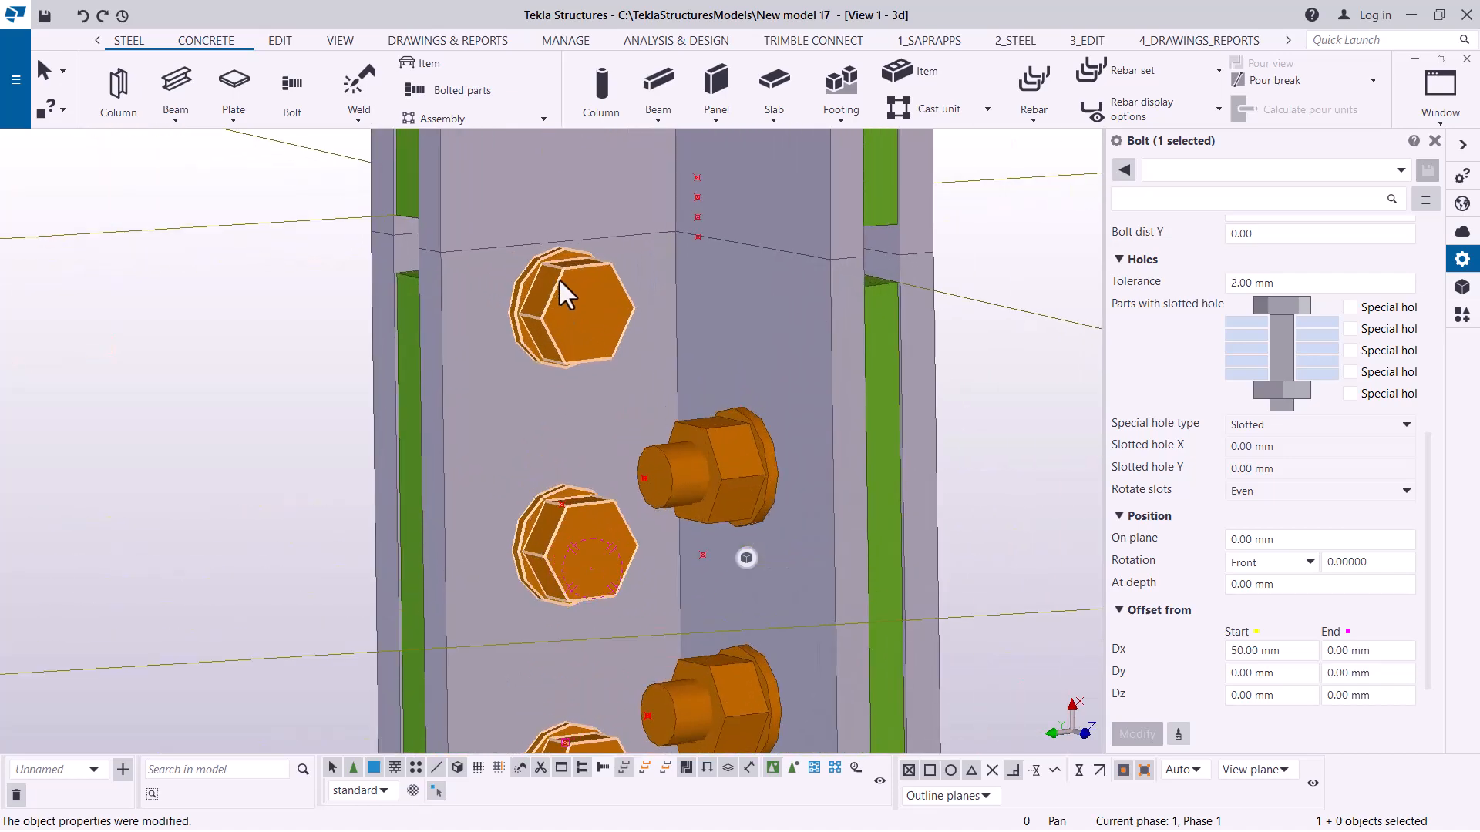
Set the new bolt group's start Dx offset to 0 mm and apply the modification
triple_click(1258, 650)
type("0")
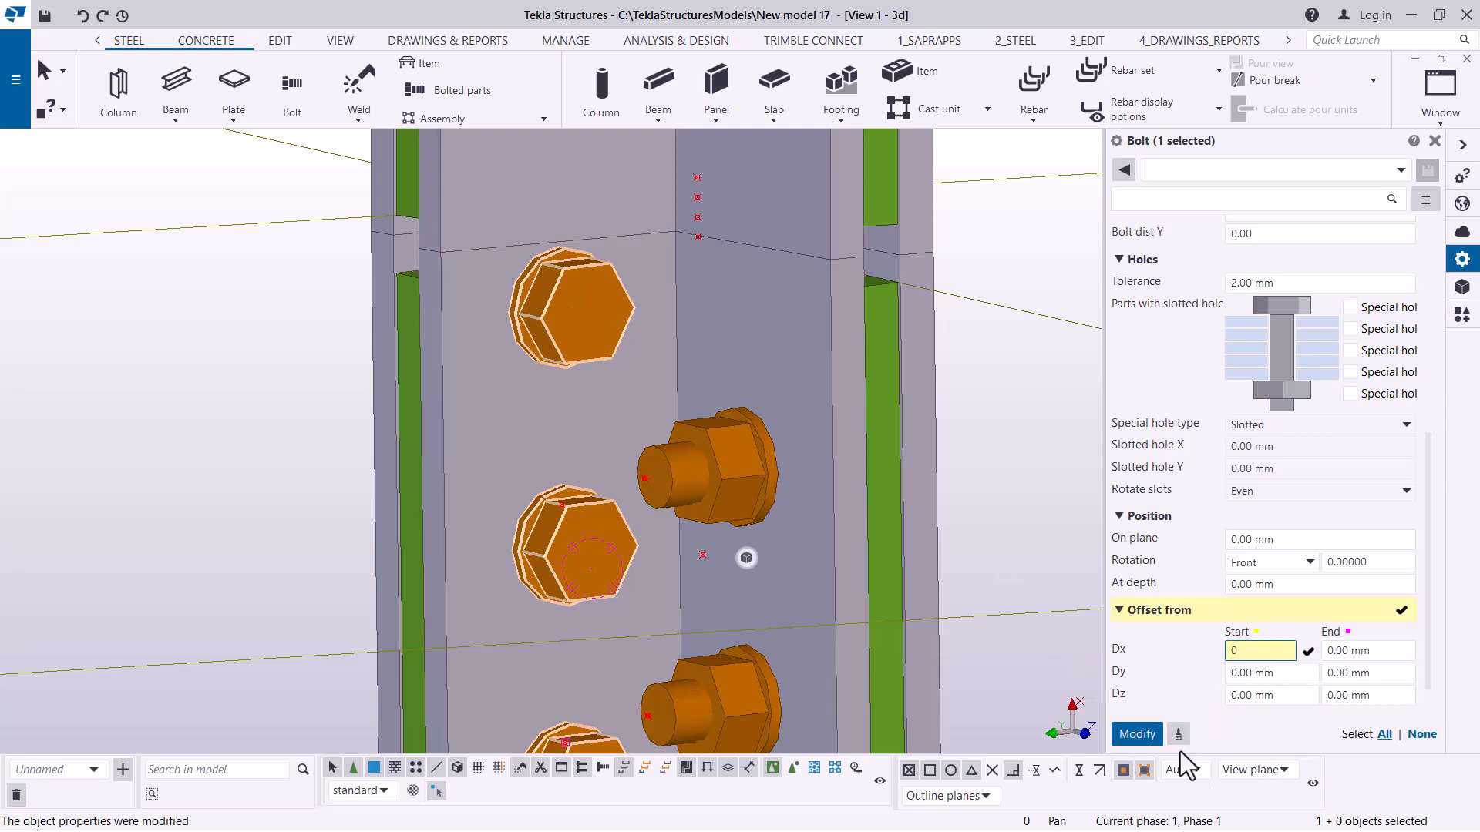
left_click(1138, 734)
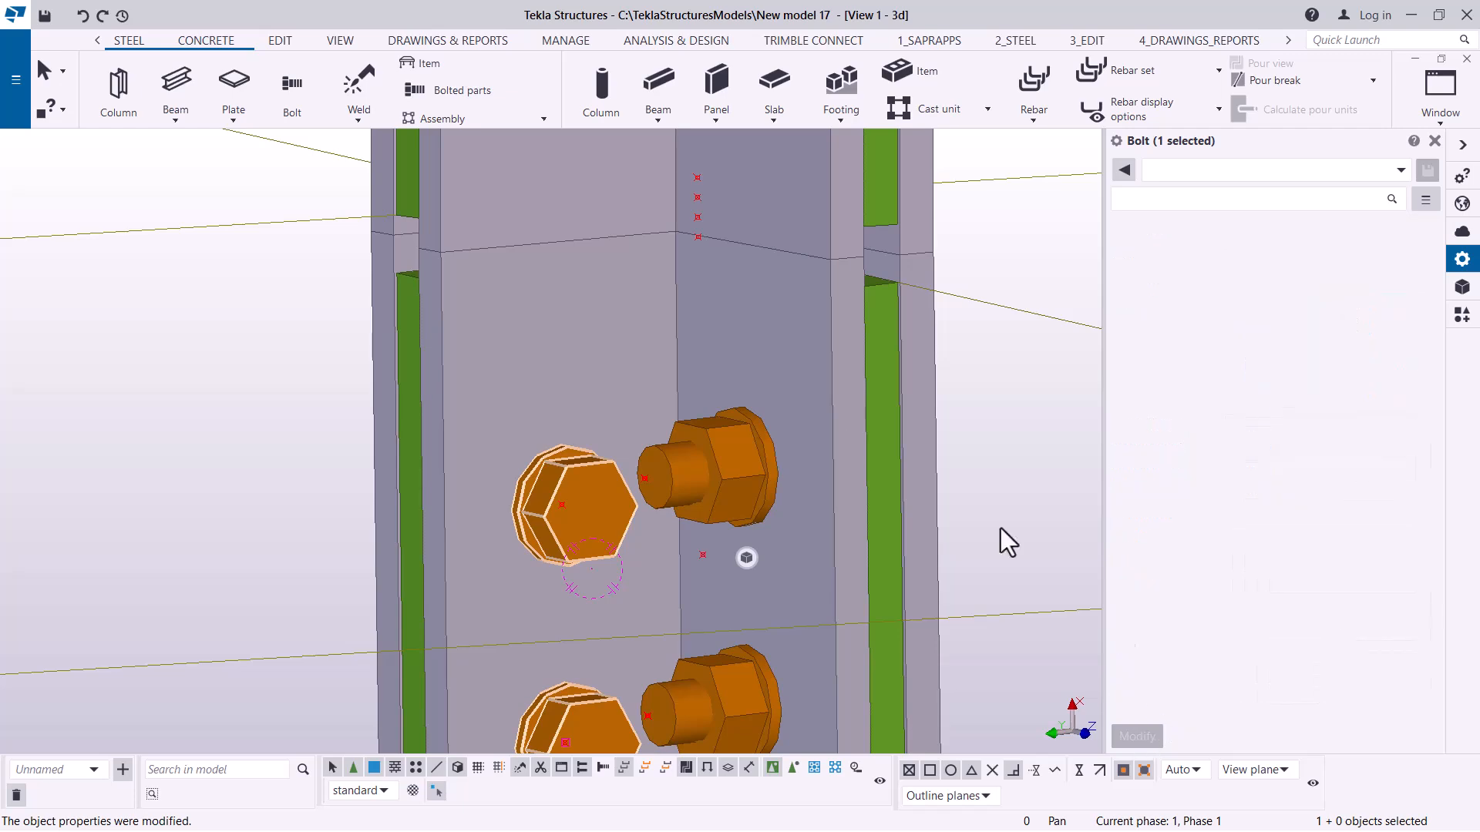
Examine the bolted splice from close up, from the other side and along the leg
scroll(552, 317, "down", 3)
scroll(594, 432, "down", 3)
scroll(613, 562, "up", 3)
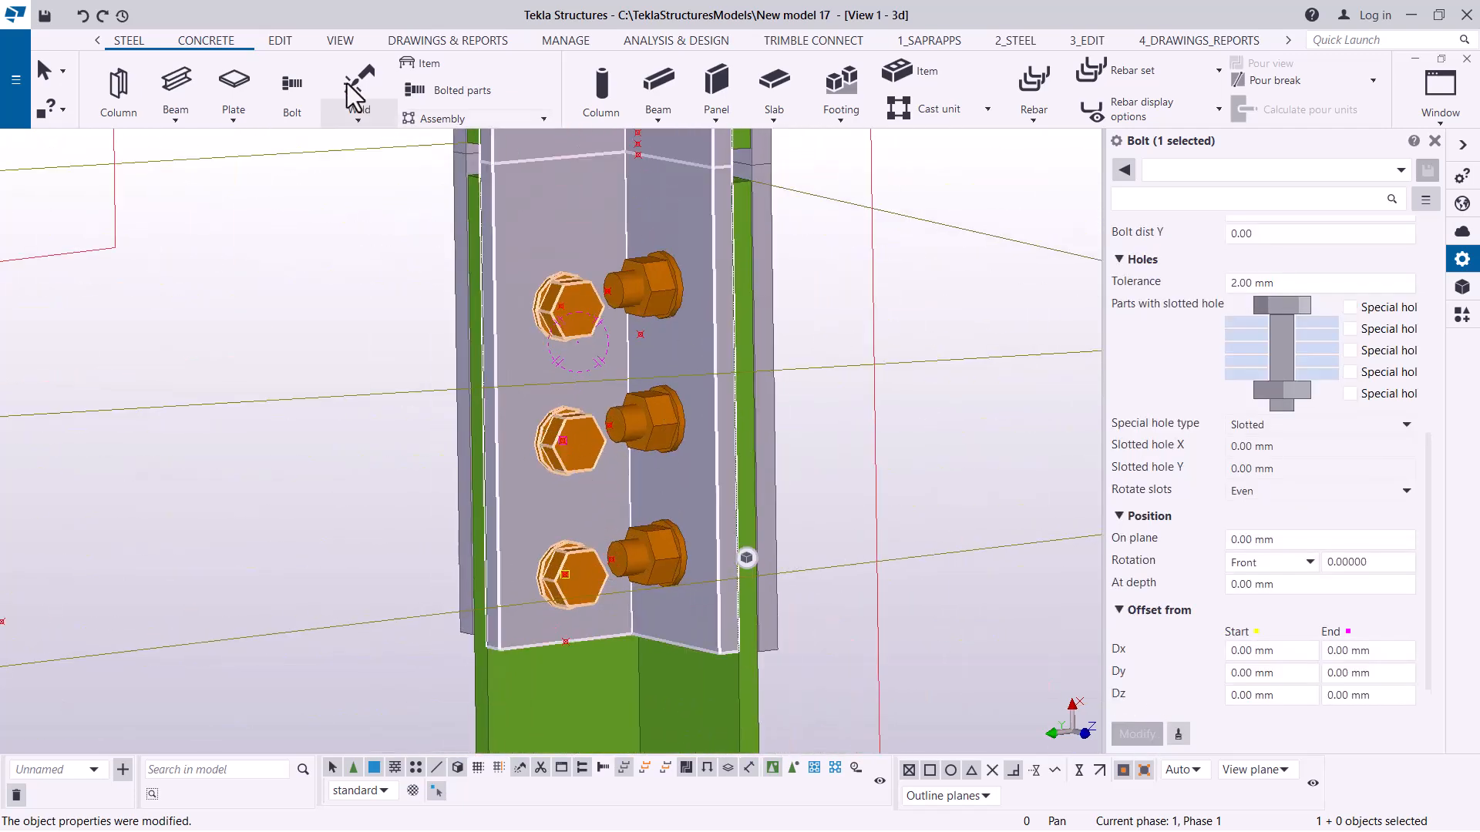
left_click(339, 41)
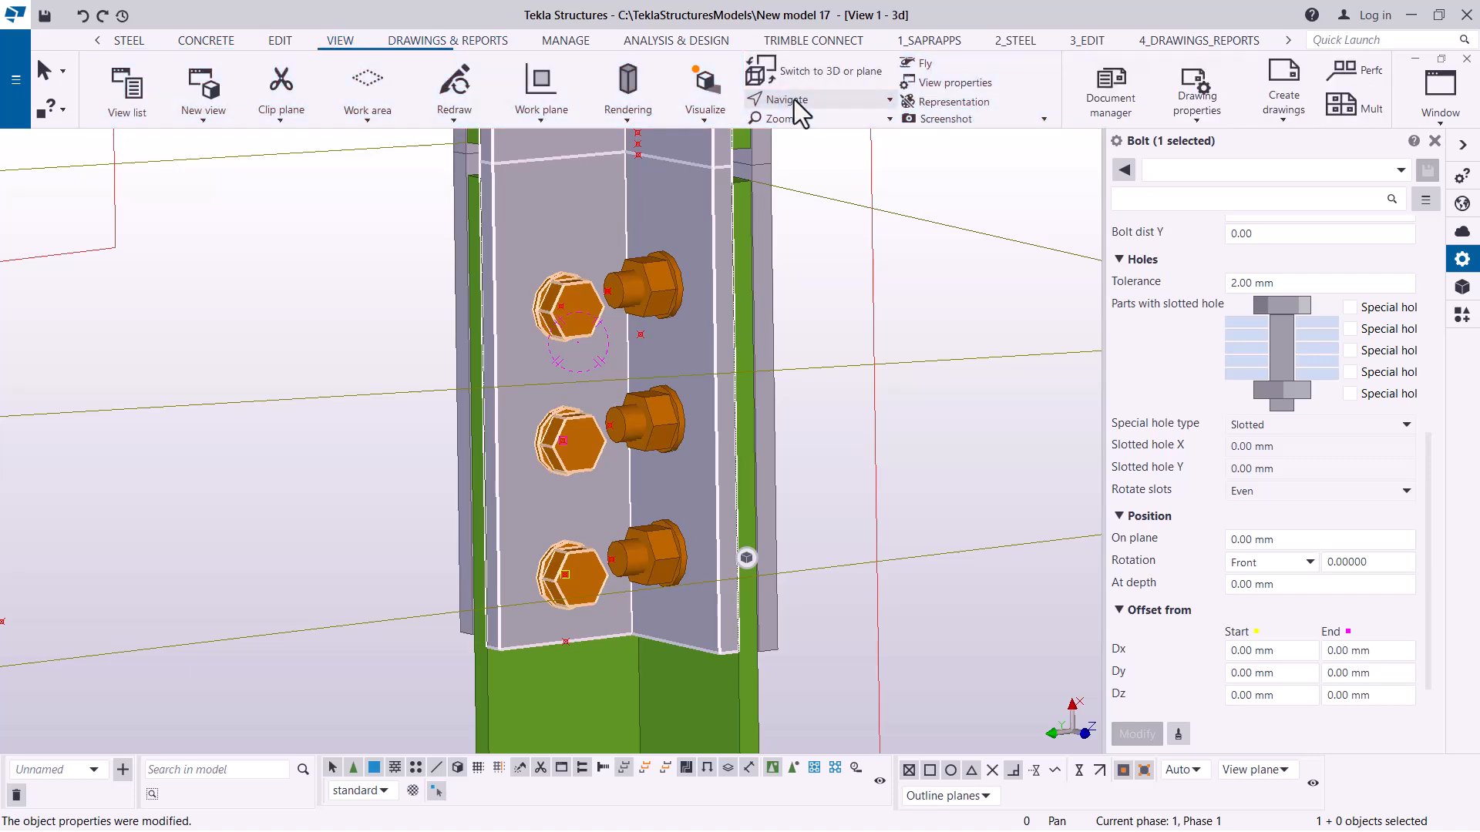
left_click(796, 101)
left_click(806, 132)
left_click_drag(611, 361, 715, 414)
scroll(715, 414, "down", 10)
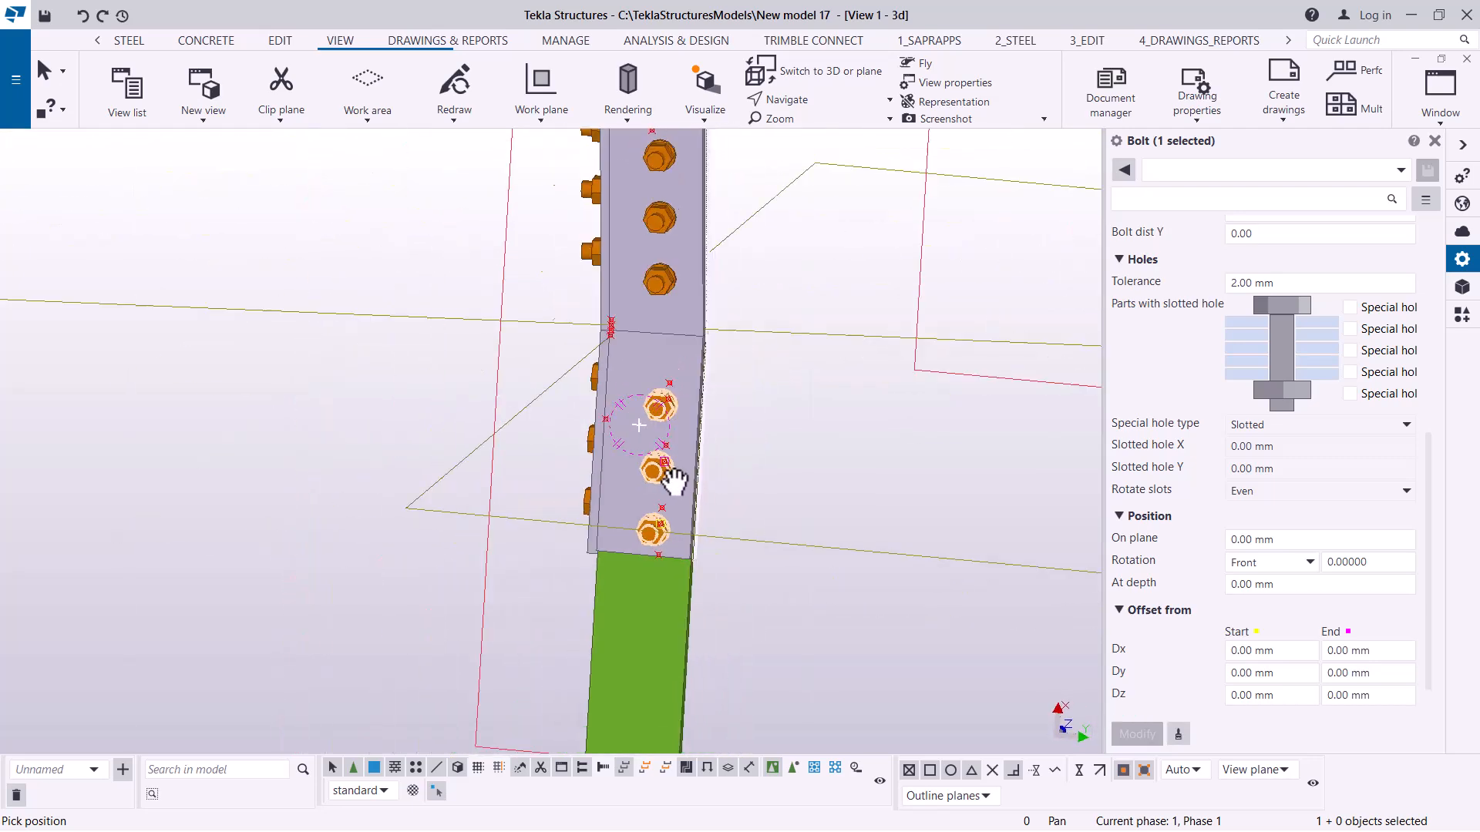
mouse_move(809, 420)
left_mouse_down()
mouse_move(825, 416)
mouse_move(670, 432)
mouse_move(839, 450)
mouse_move(783, 462)
mouse_move(814, 400)
left_mouse_up()
right_click(871, 197)
left_click(931, 205)
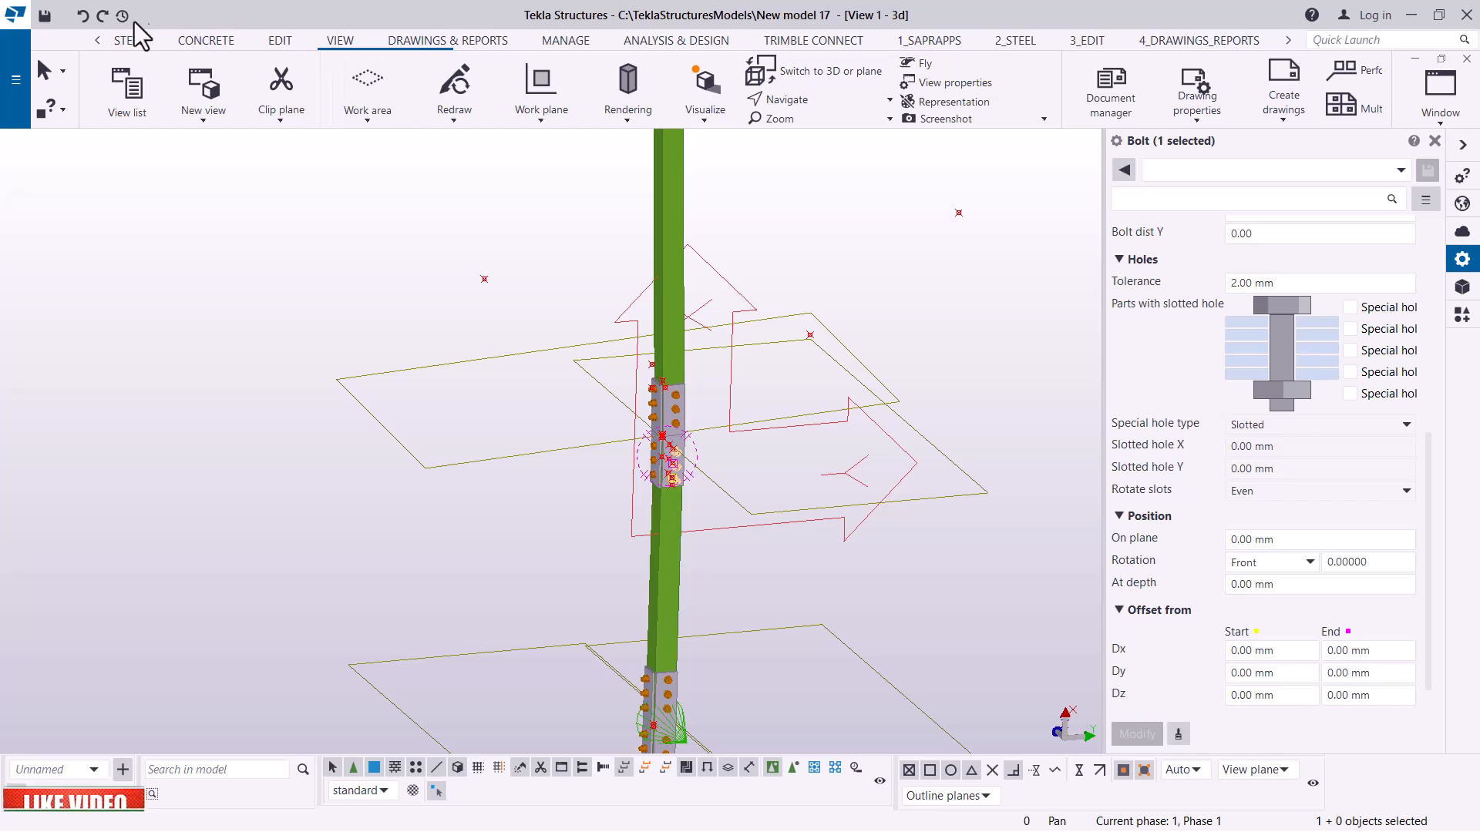
scroll(796, 313, "up", 2)
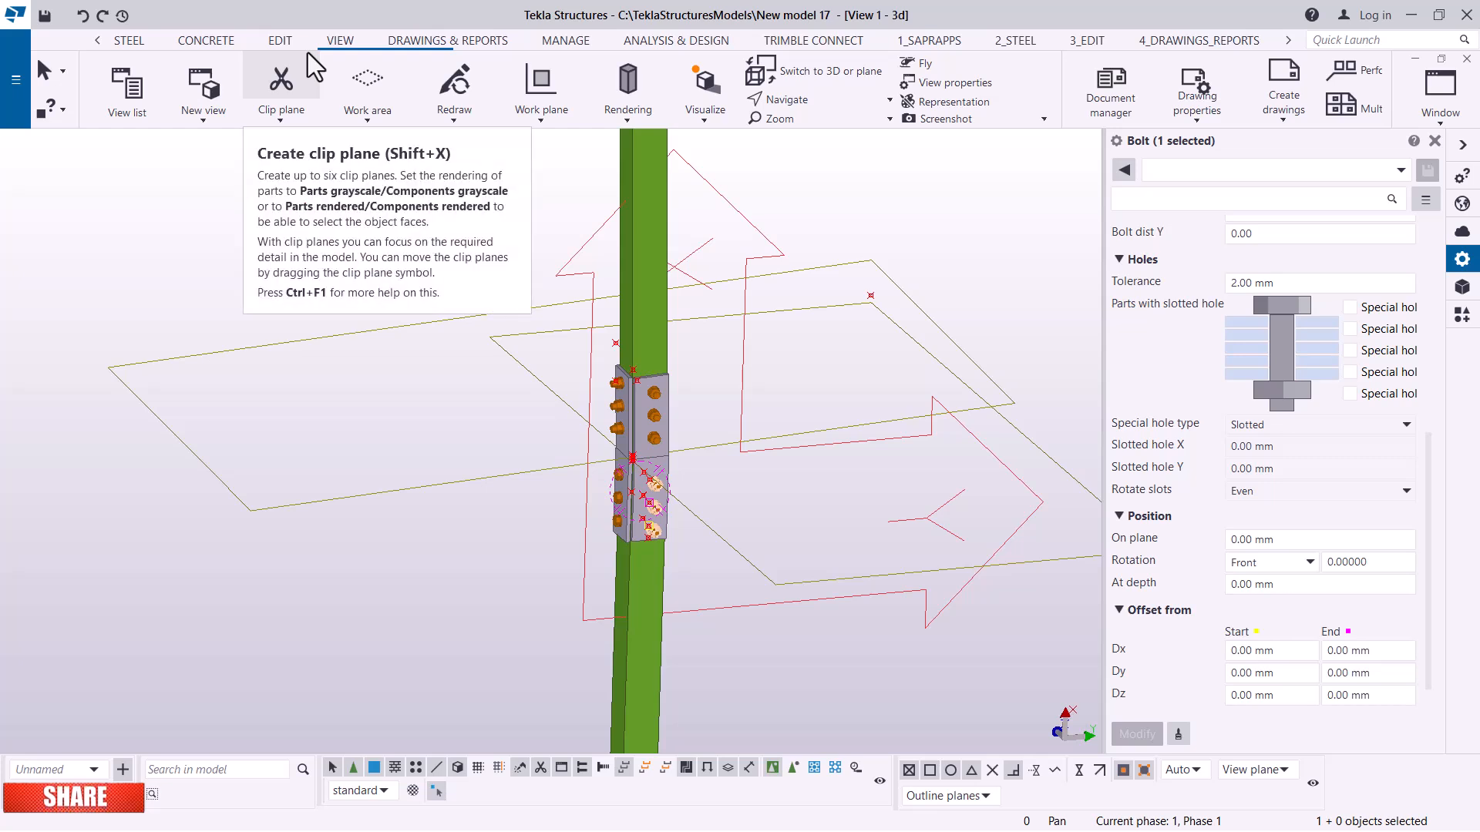
Set the work plane parallel to XY at depth coordinate 0.00 and collapse the bolt properties
left_click(543, 119)
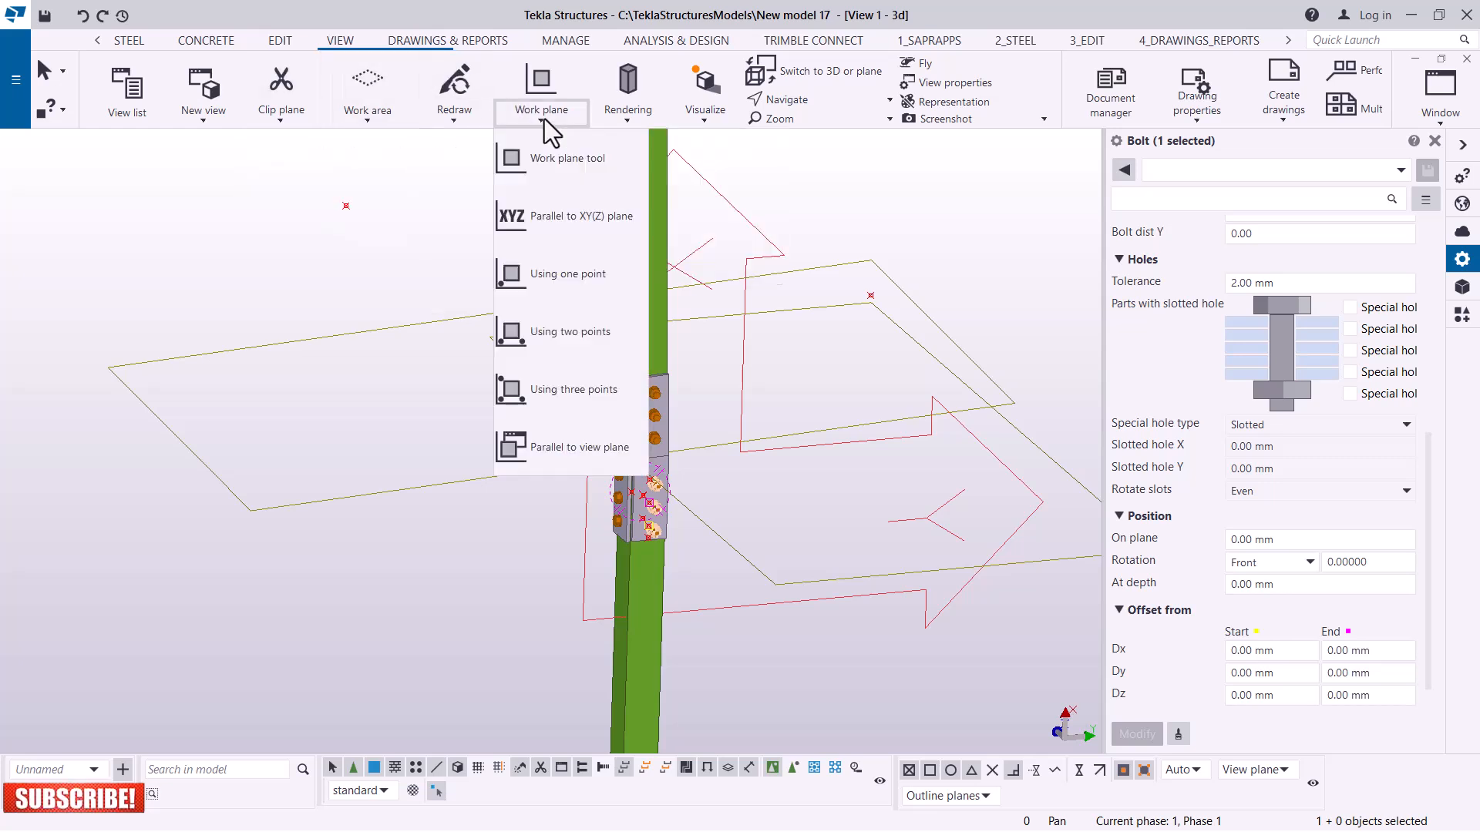
left_click(584, 218)
left_click(147, 237)
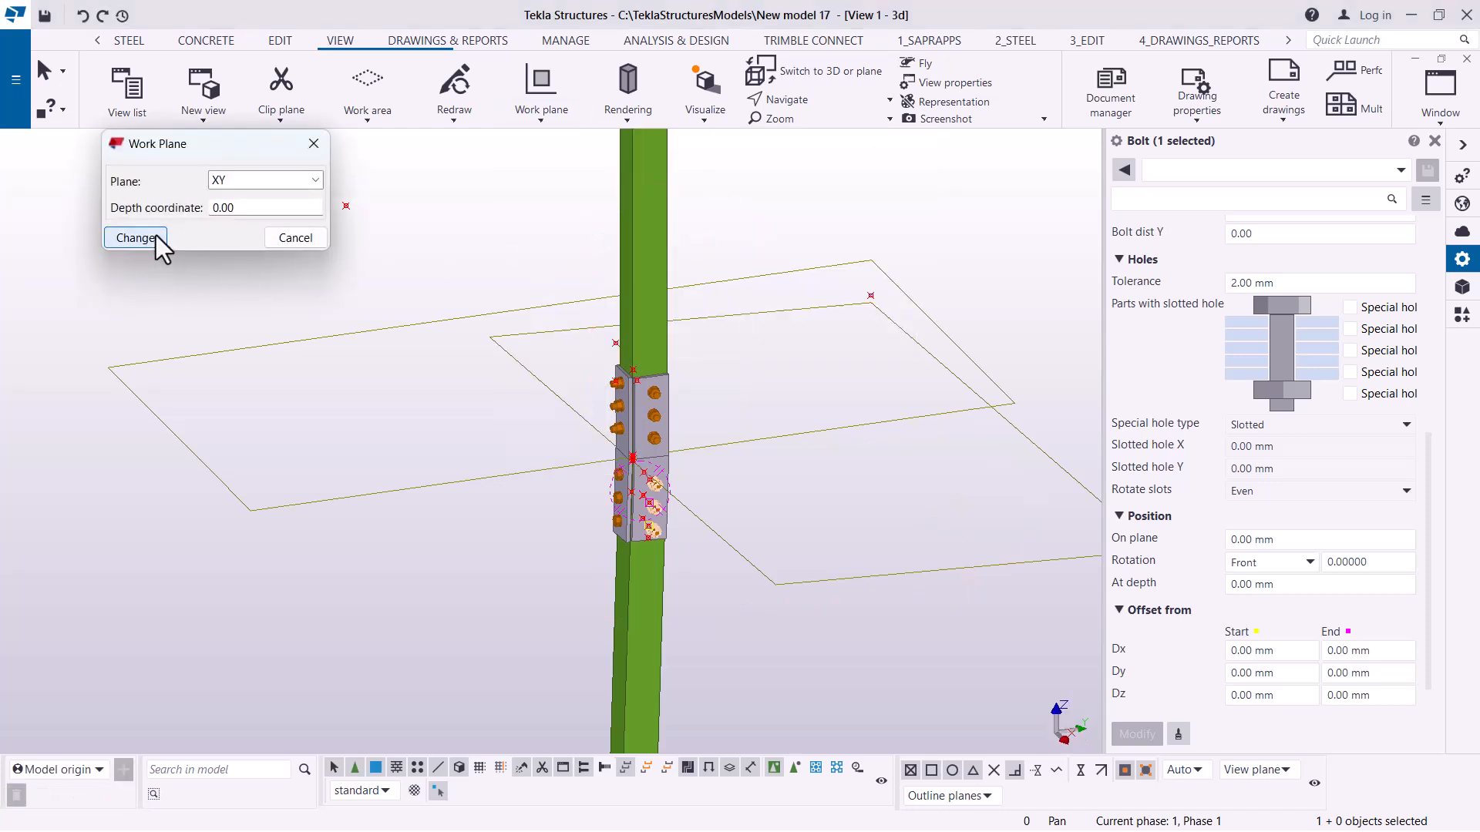
left_click(318, 146)
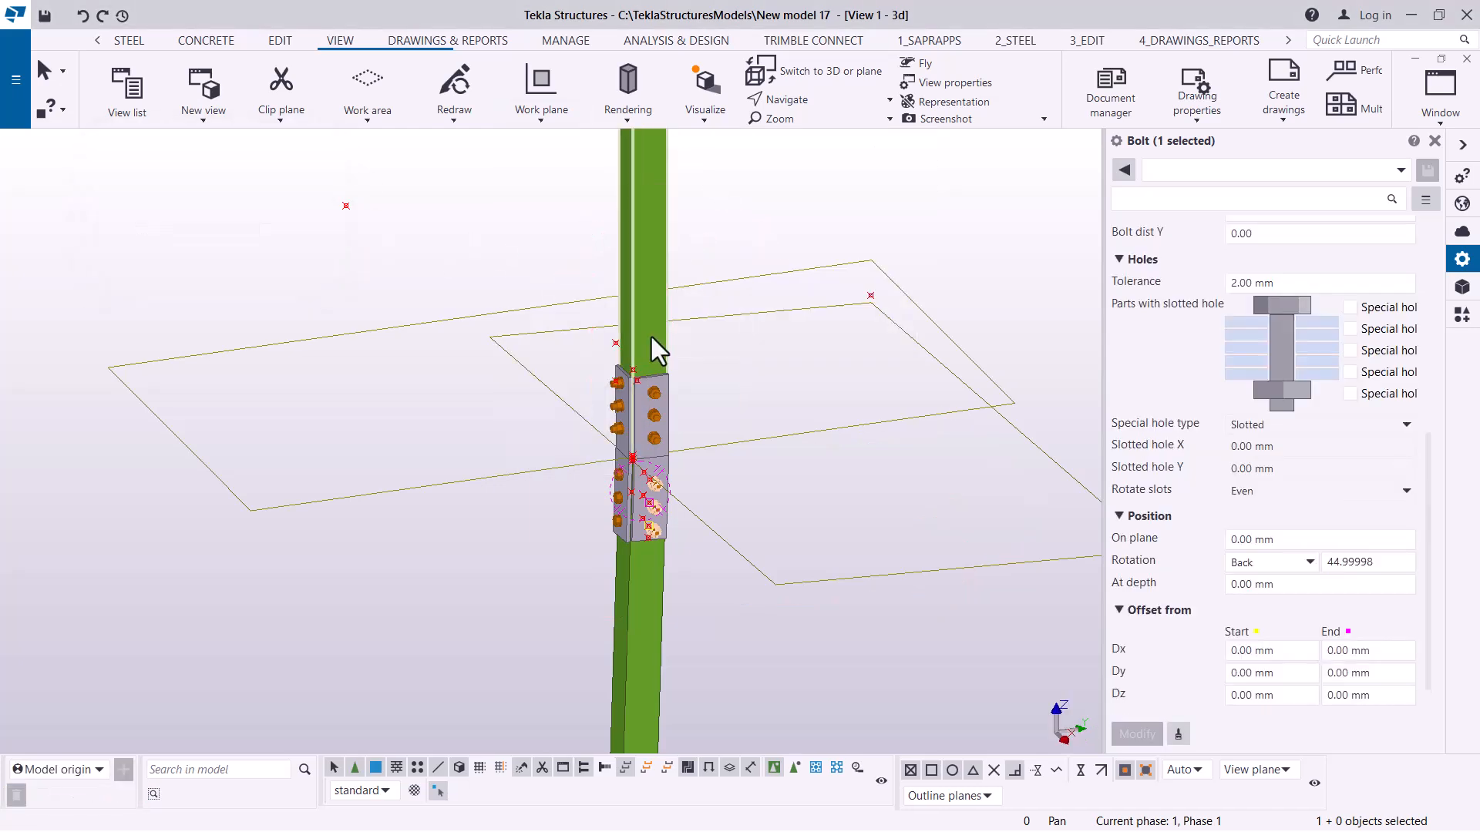
left_click(1465, 148)
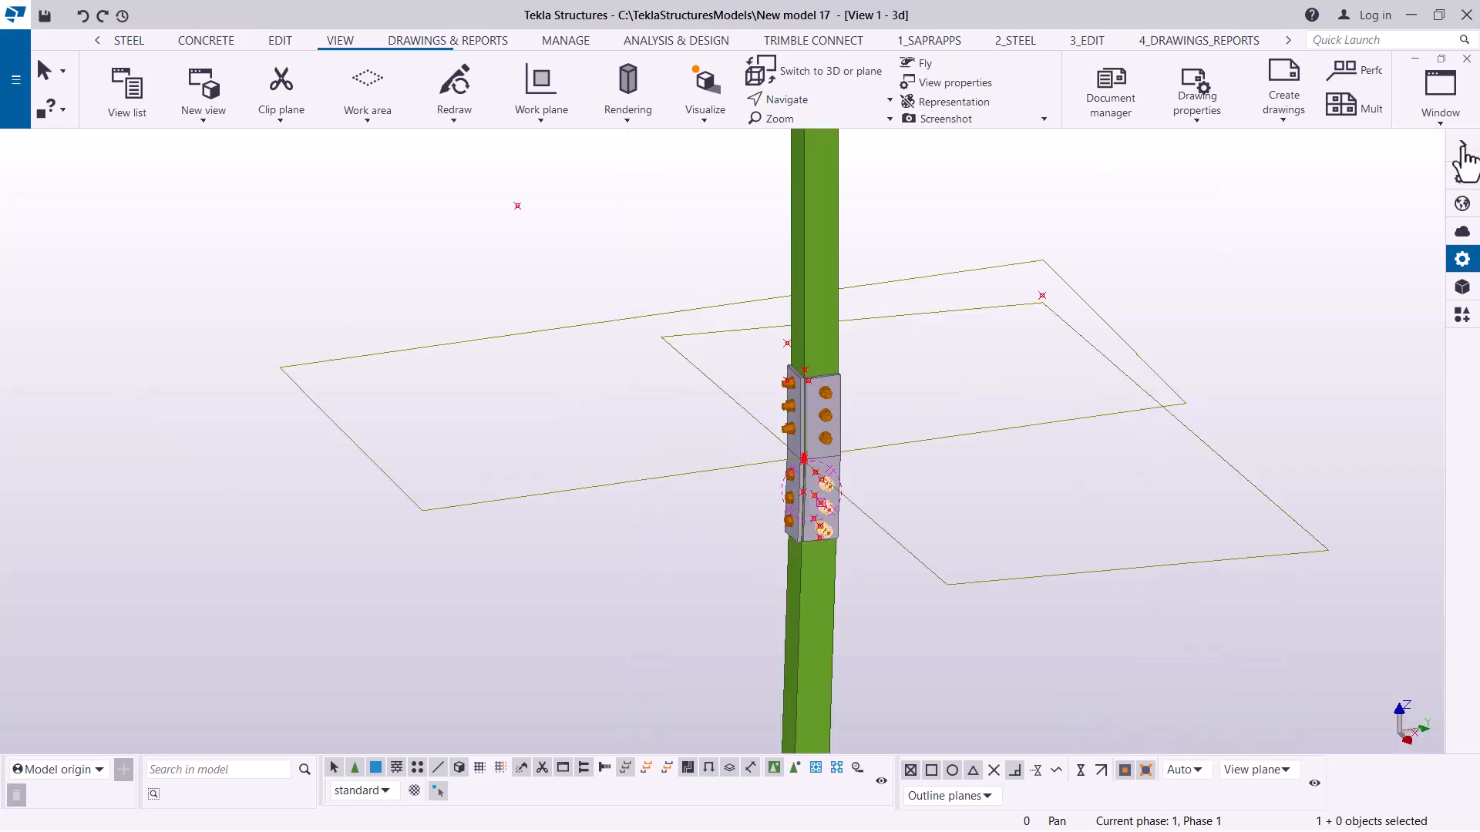
Clear the auxiliary plane outlines and component symbols from the 3D view of the leg
scroll(763, 338, "down", 6)
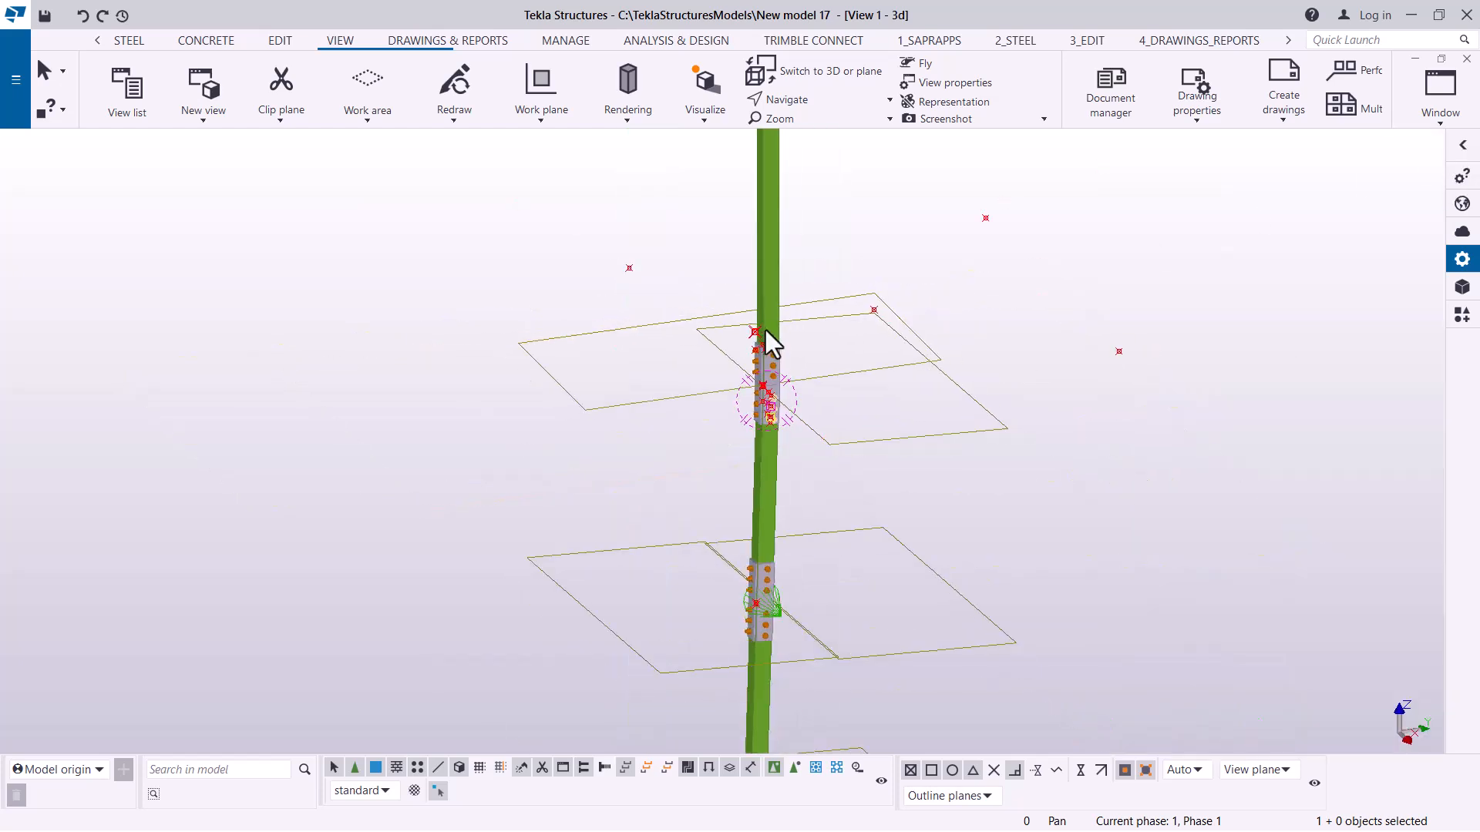
right_click(495, 235)
left_click(441, 235)
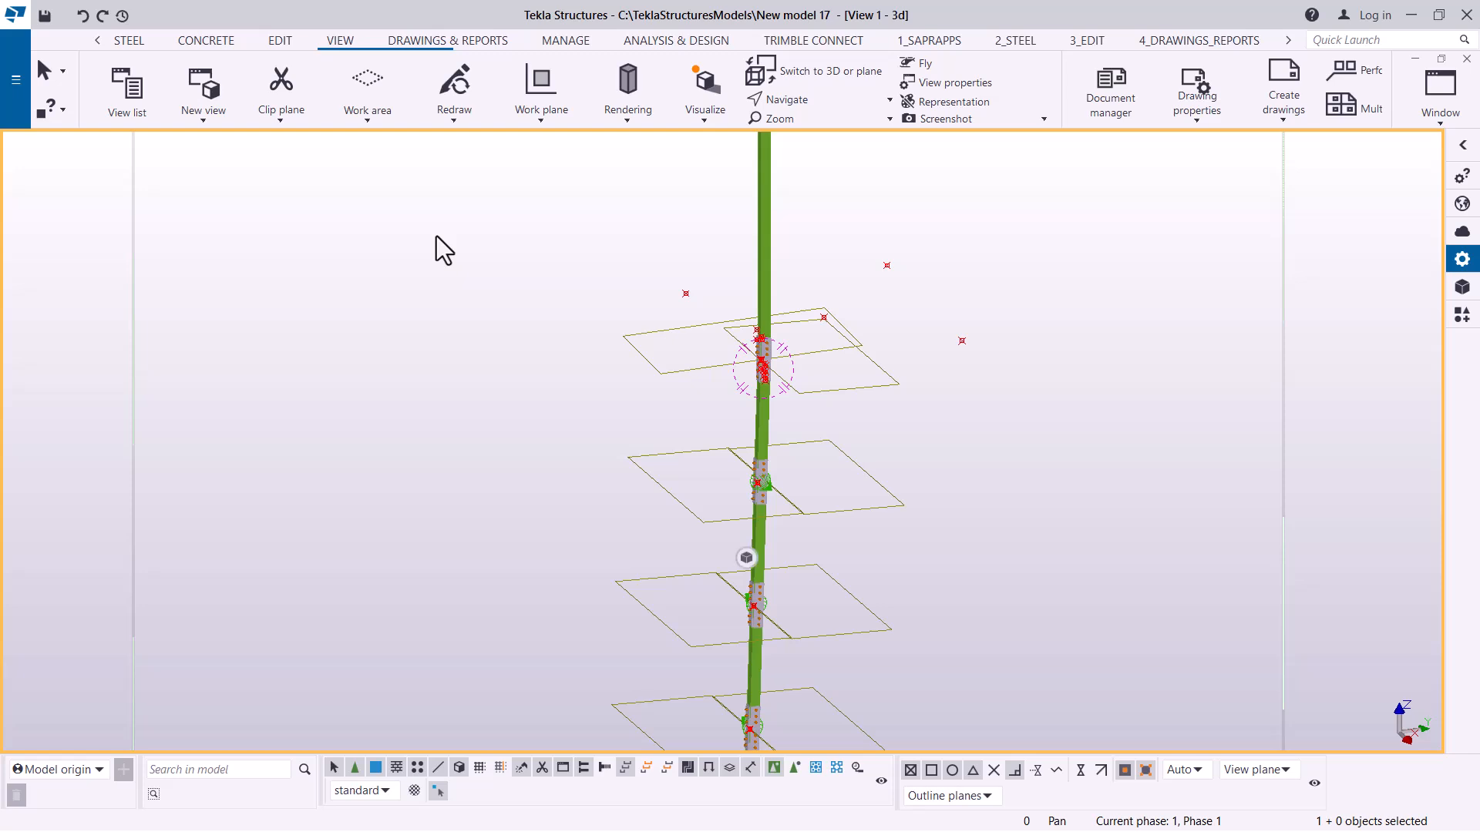
right_click(436, 236)
left_click(533, 341)
scroll(826, 326, "up", 3)
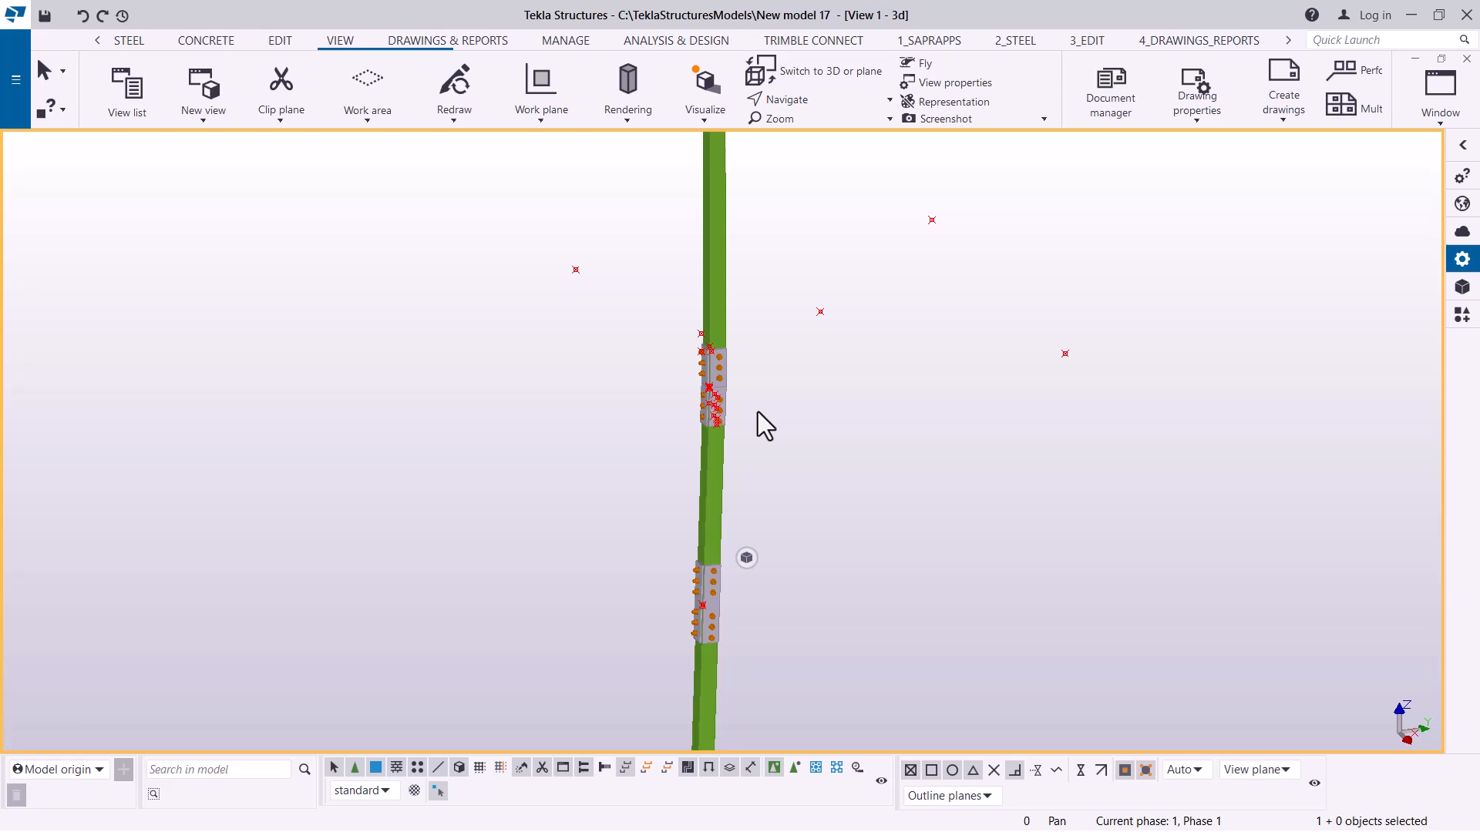
Turn off the visibility of points in the 3D view's display settings and apply the view properties
double_click(391, 285)
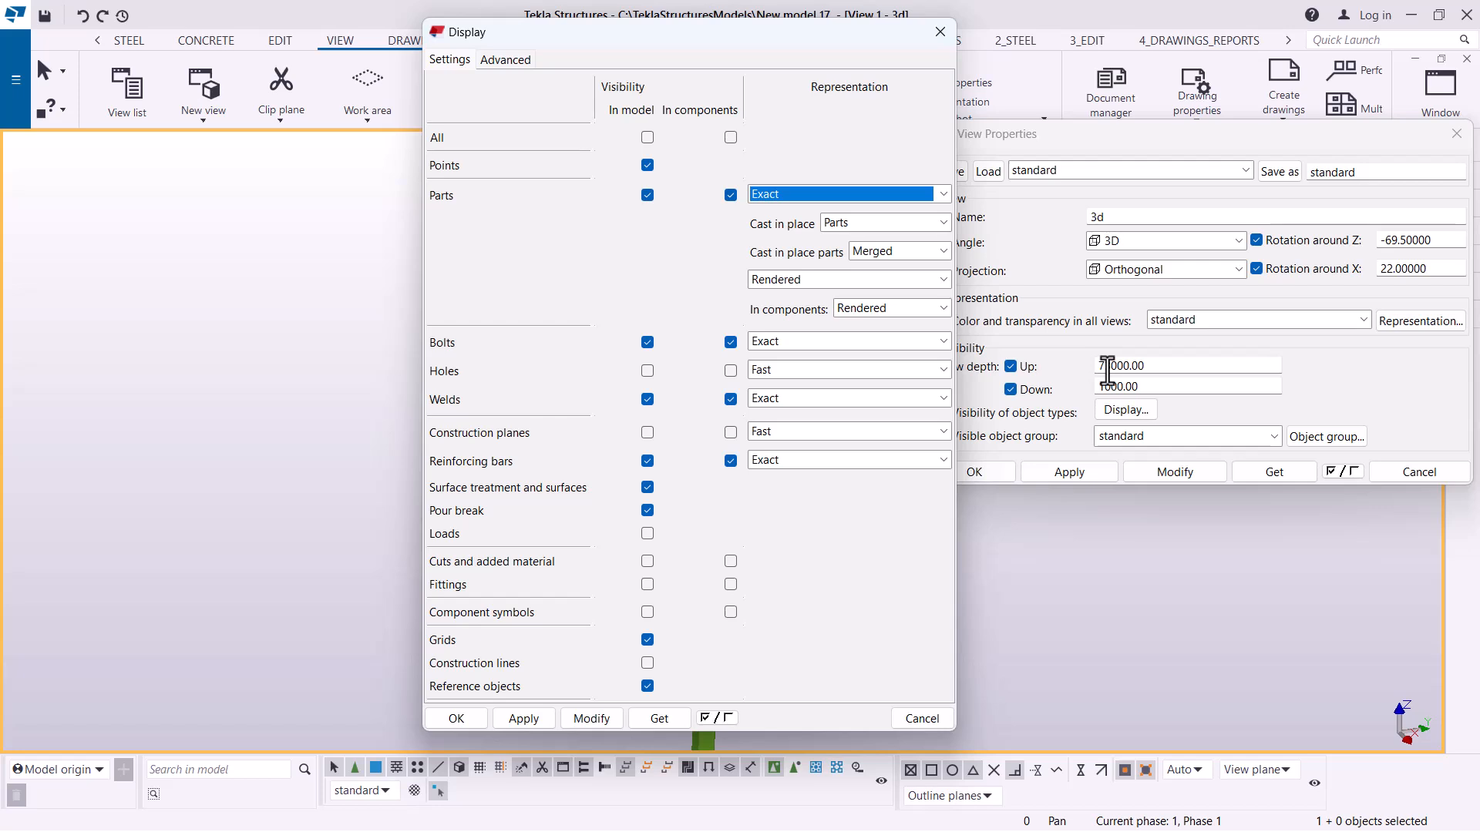
left_click(649, 166)
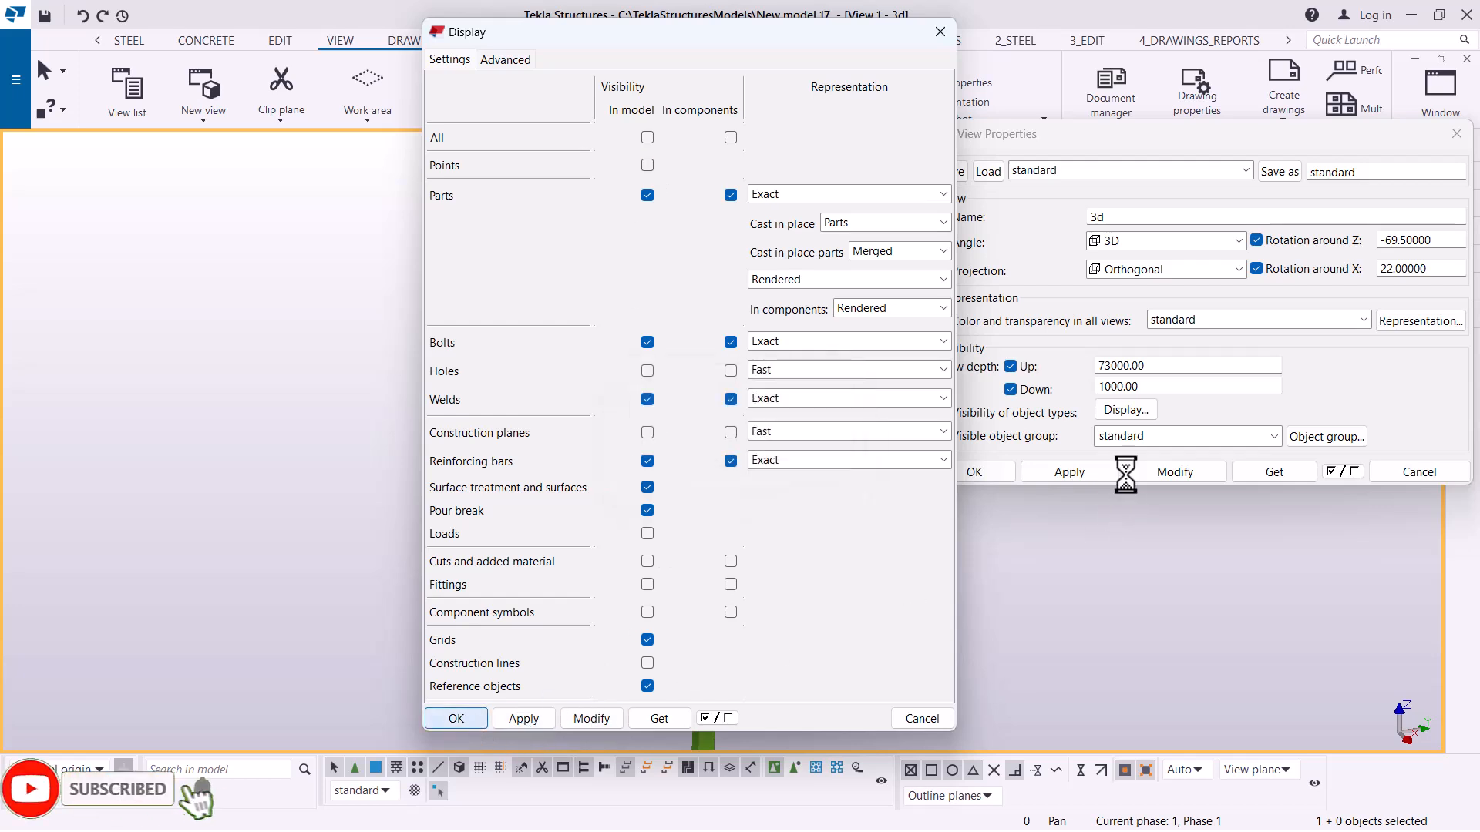
left_click(1075, 473)
left_click(973, 475)
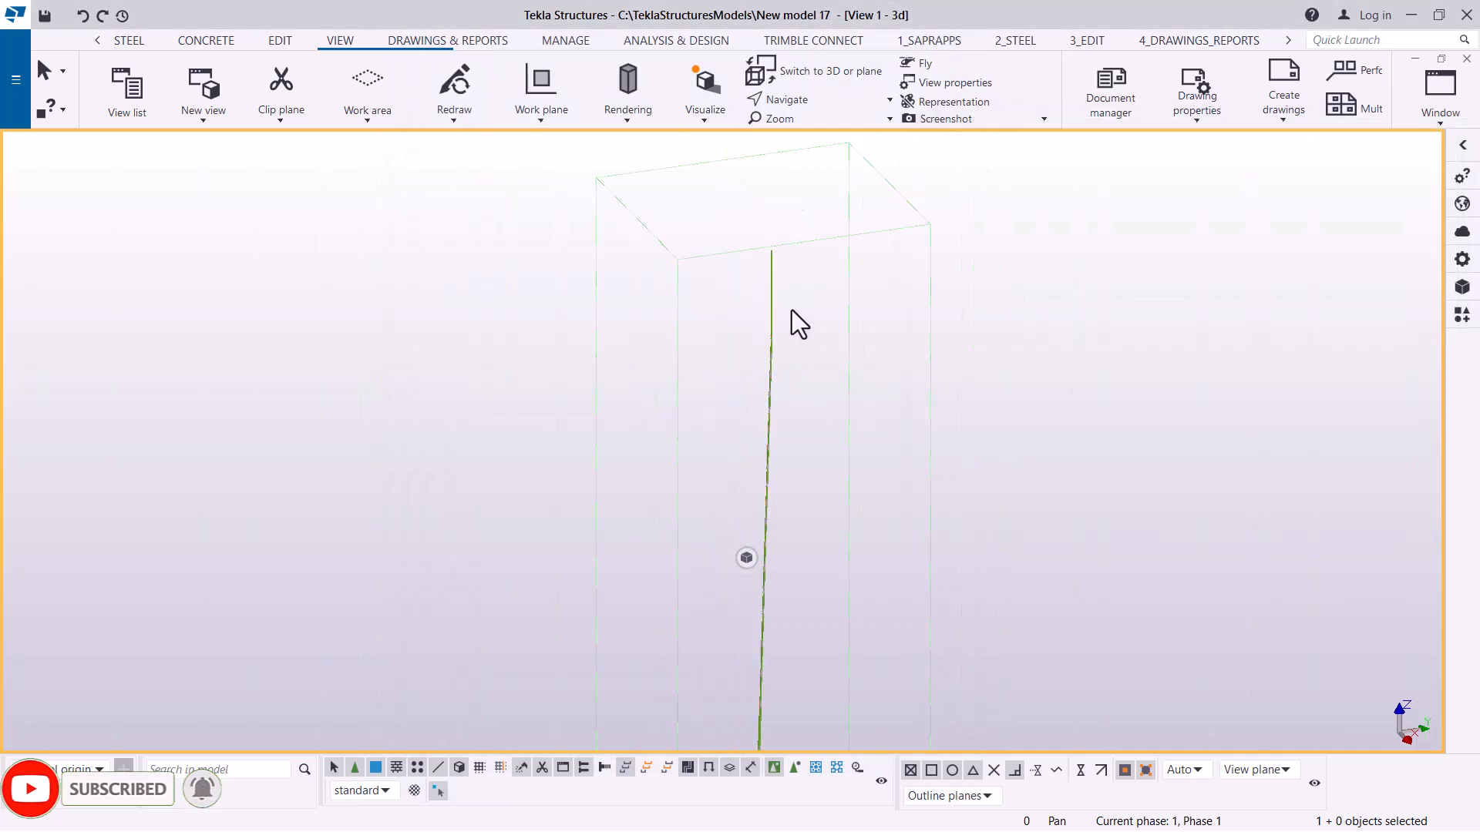
Place a construction point at the intersection of grid lines B and 2 near the leg's base
scroll(796, 307, "down", 5)
scroll(792, 613, "up", 4)
scroll(760, 628, "up", 8)
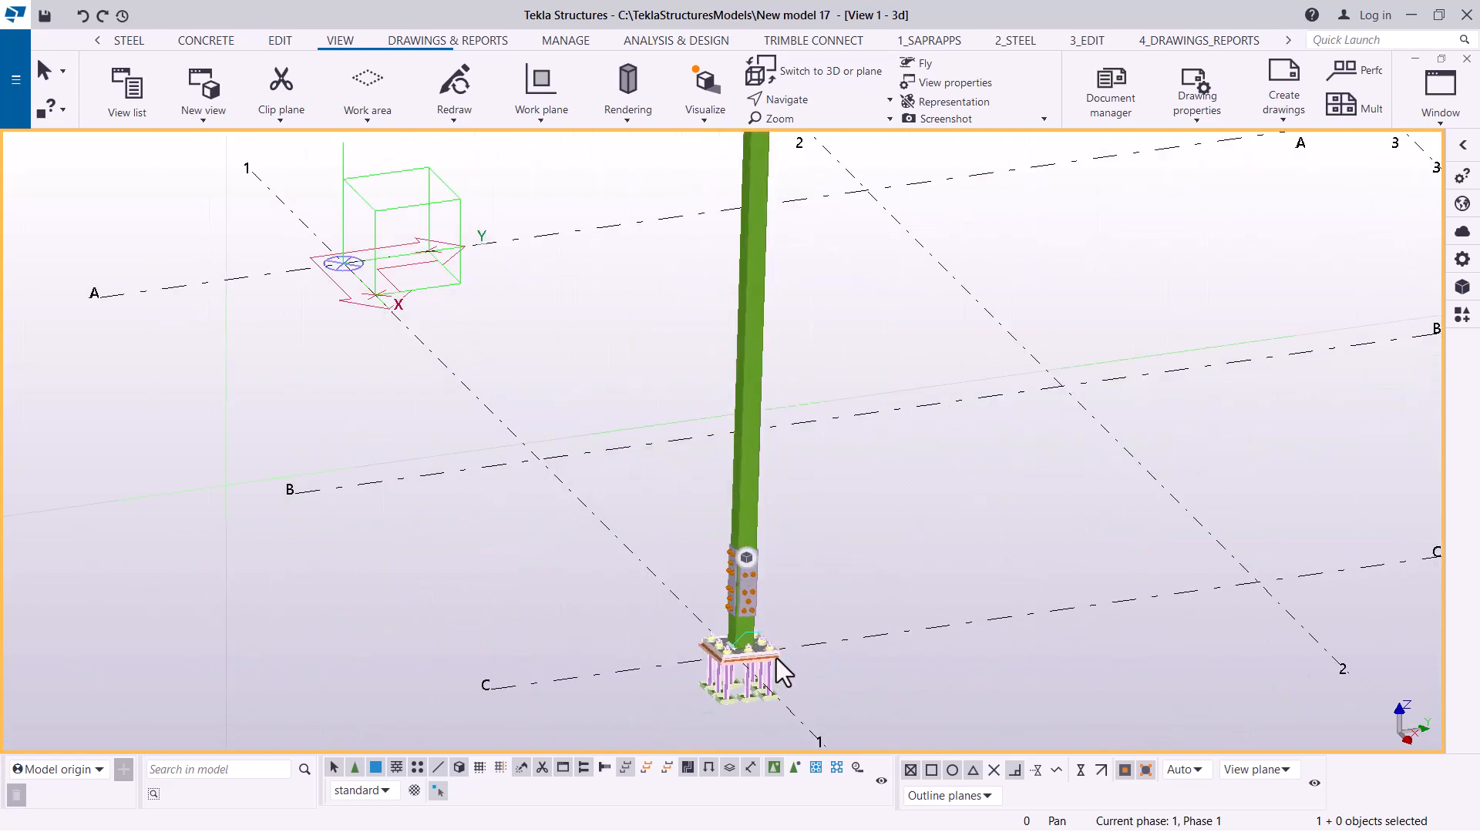
scroll(784, 650, "down", 5)
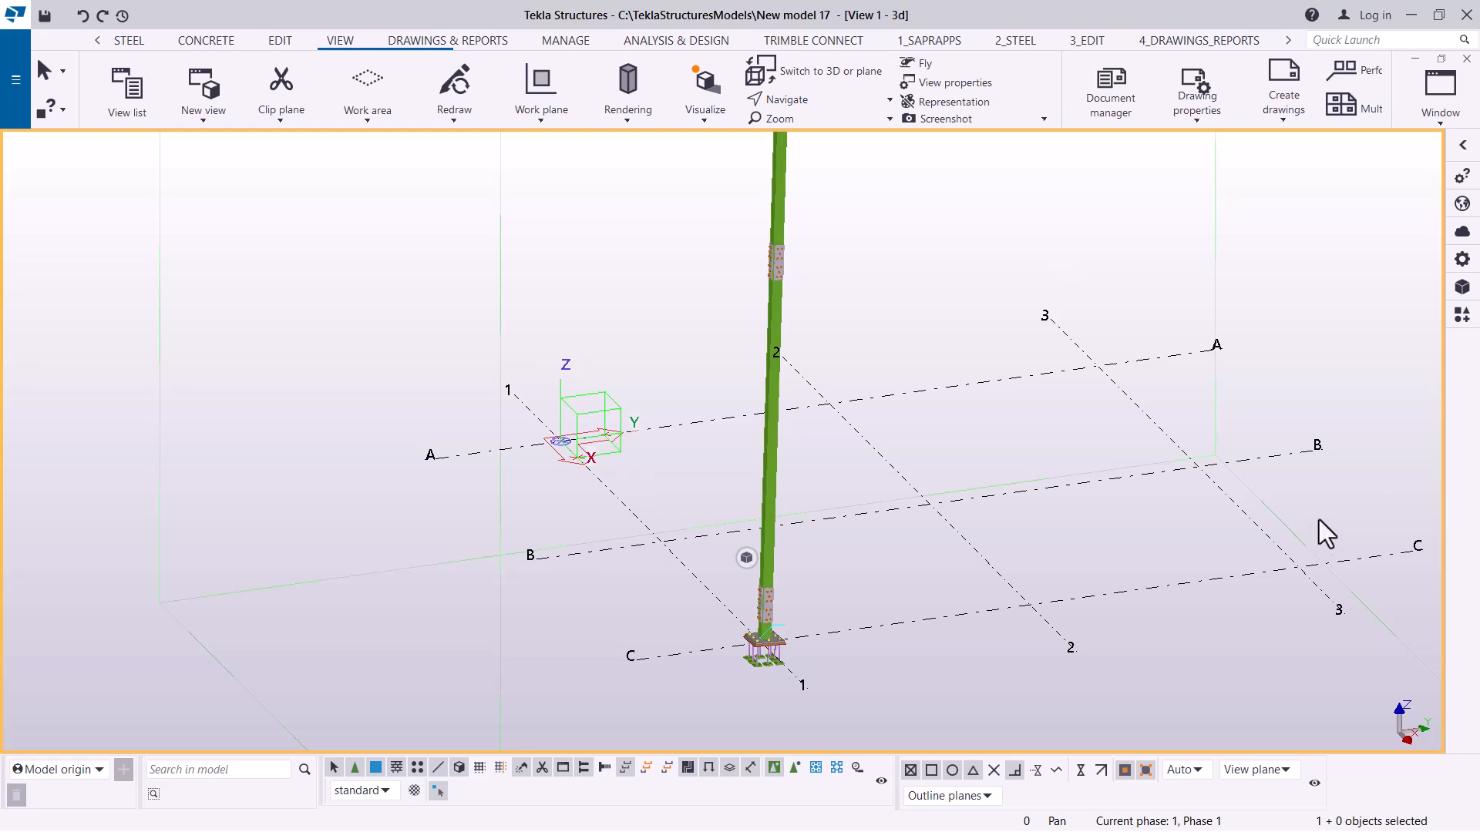
scroll(936, 515, "up", 2)
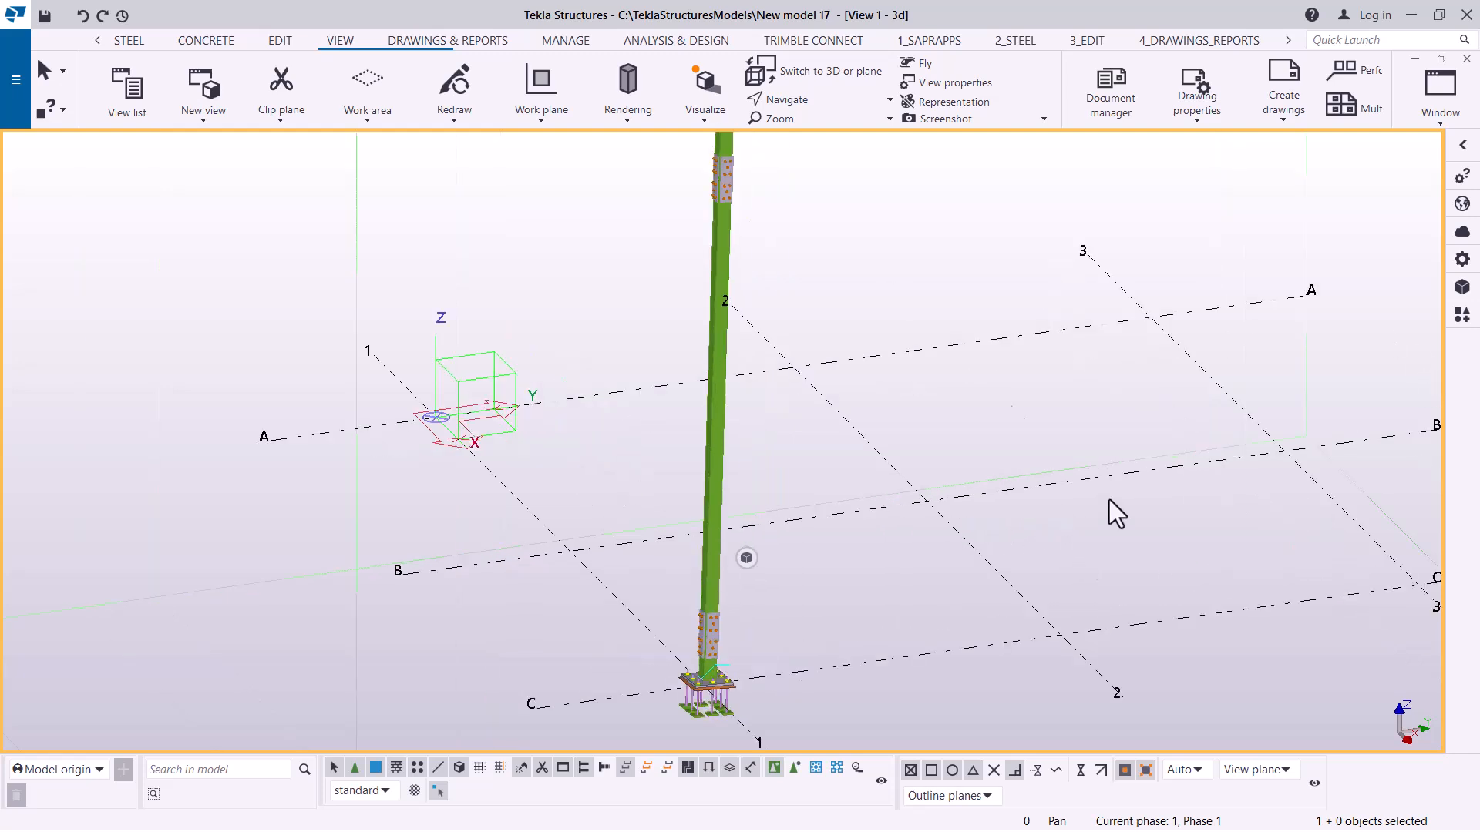
left_click(280, 41)
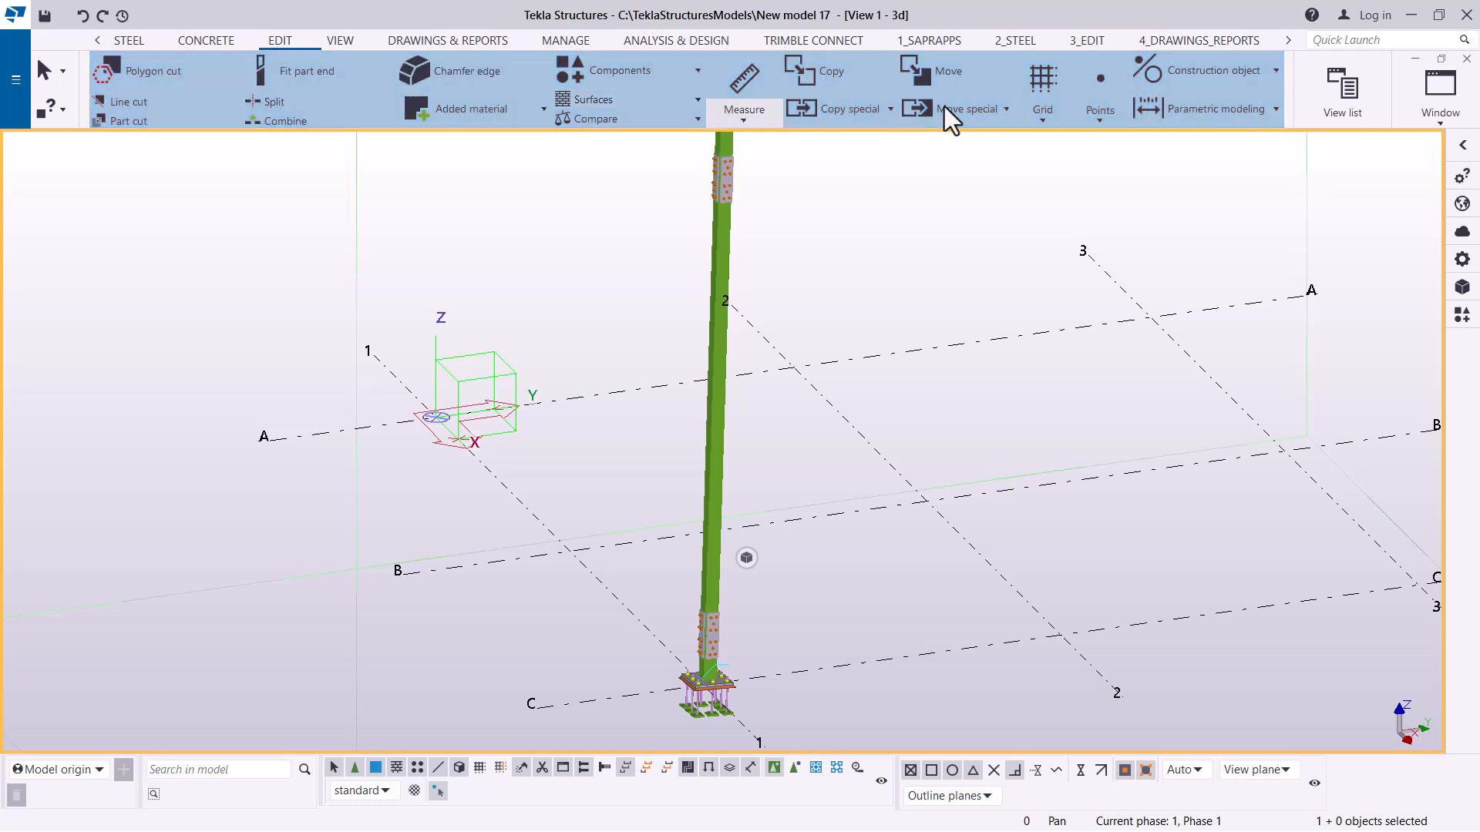
left_click(1097, 124)
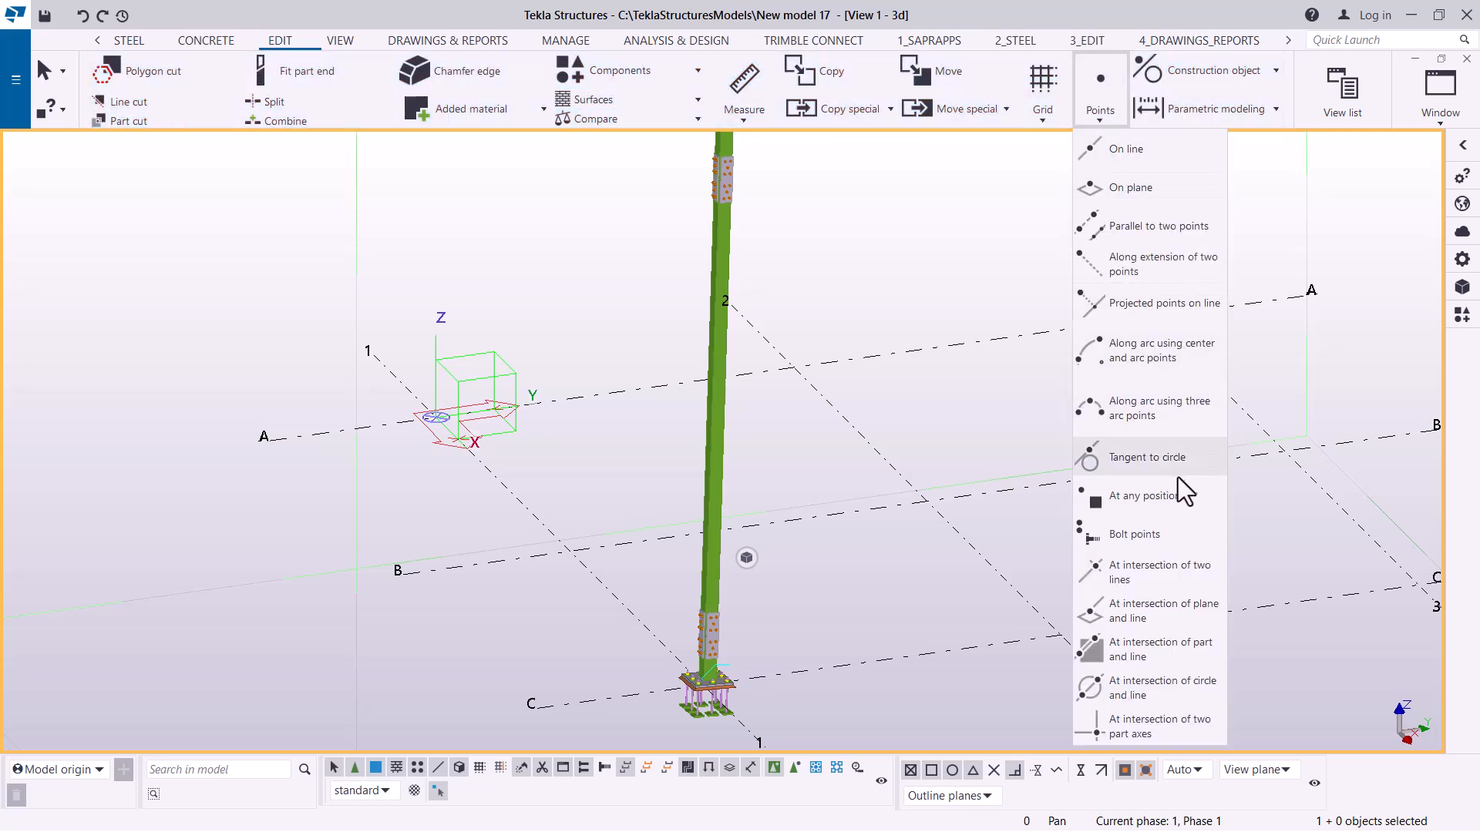
left_click(1162, 495)
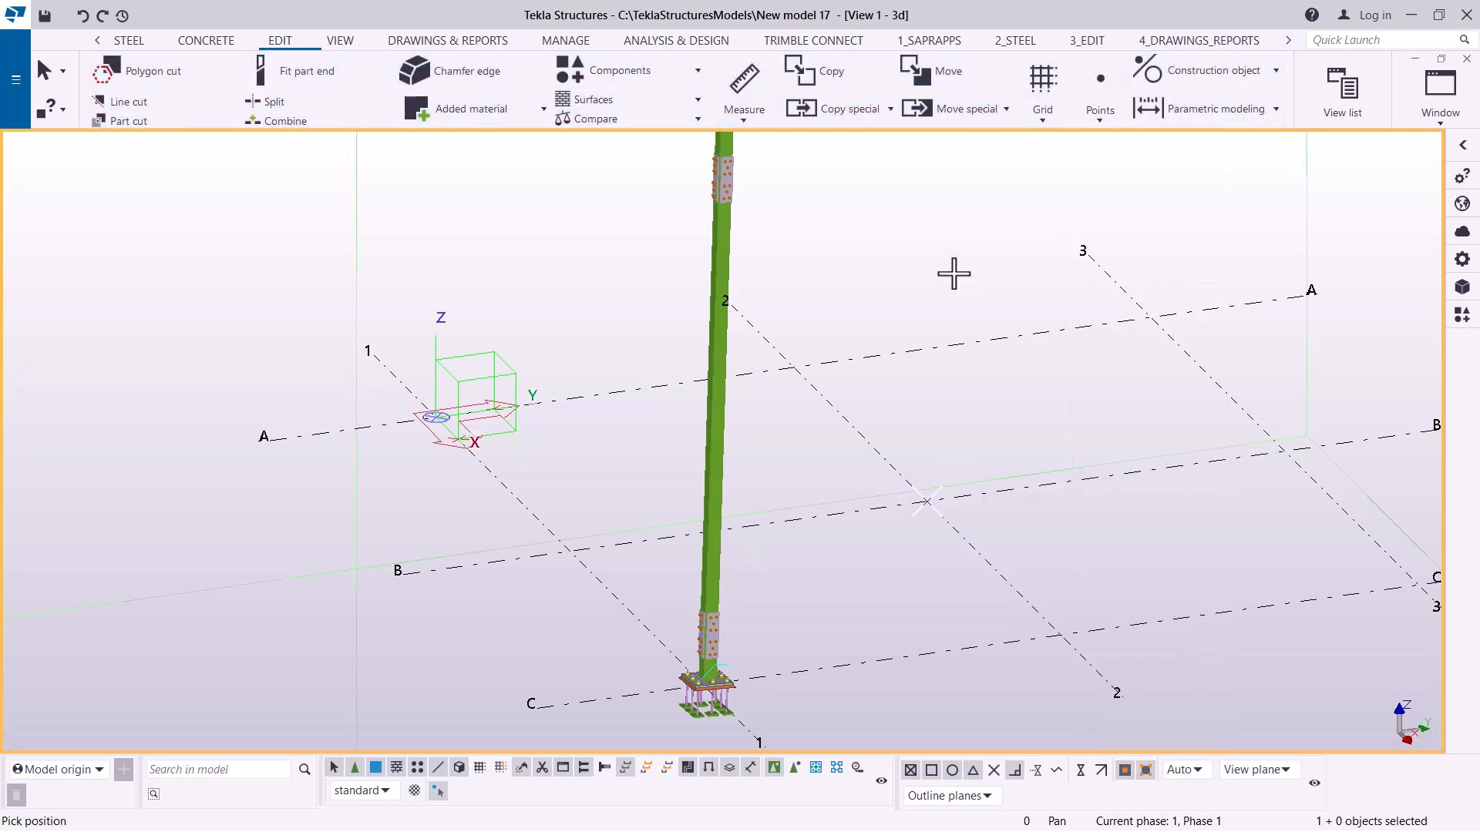
right_click(994, 287)
left_click(998, 288)
Copy the point at grid intersection B/2 linearly once with dX 0, dY 0 and dZ 300
scroll(928, 539, "up", 2)
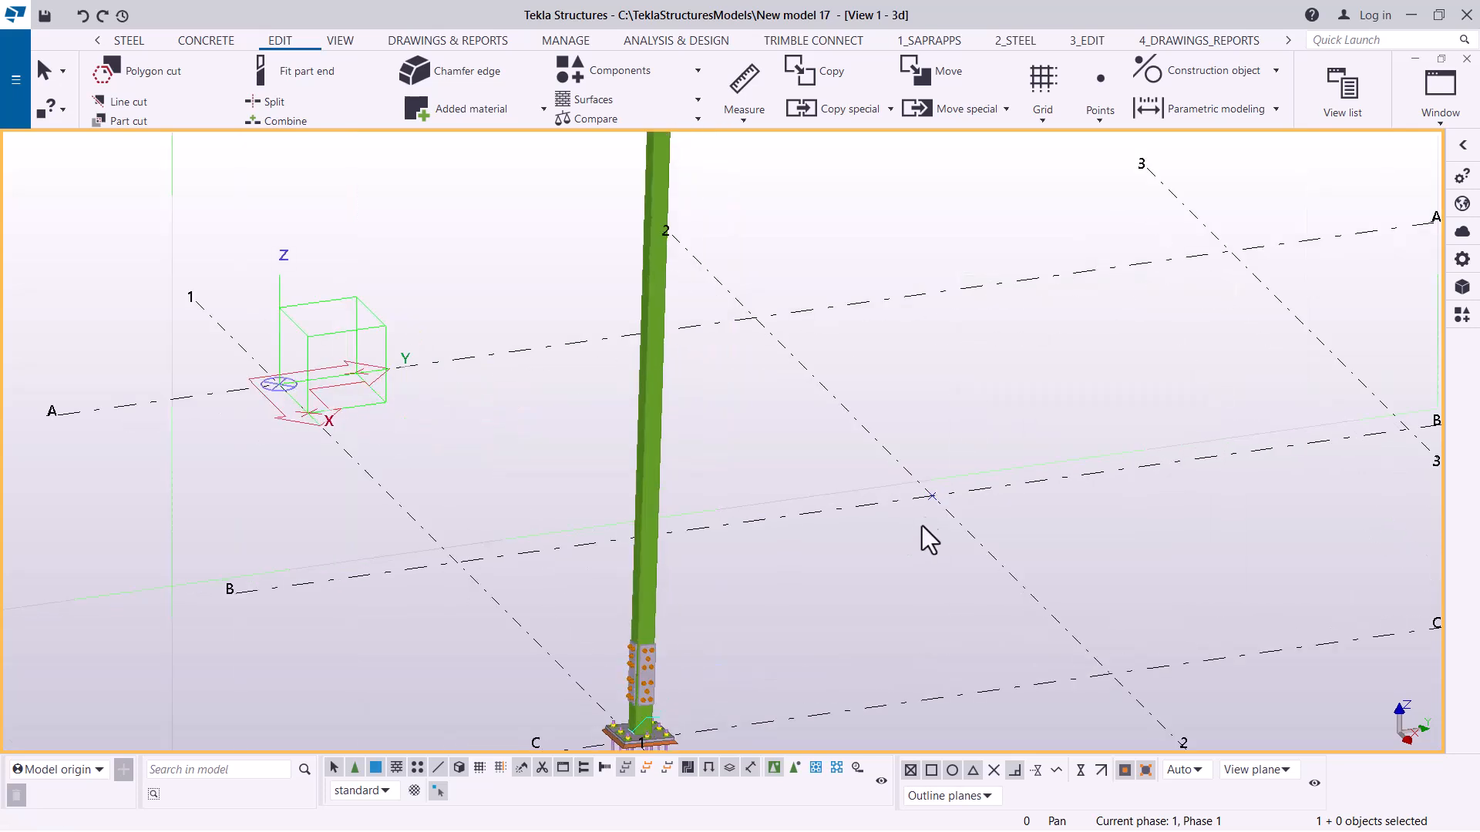
scroll(925, 520, "up", 1)
right_click(931, 493)
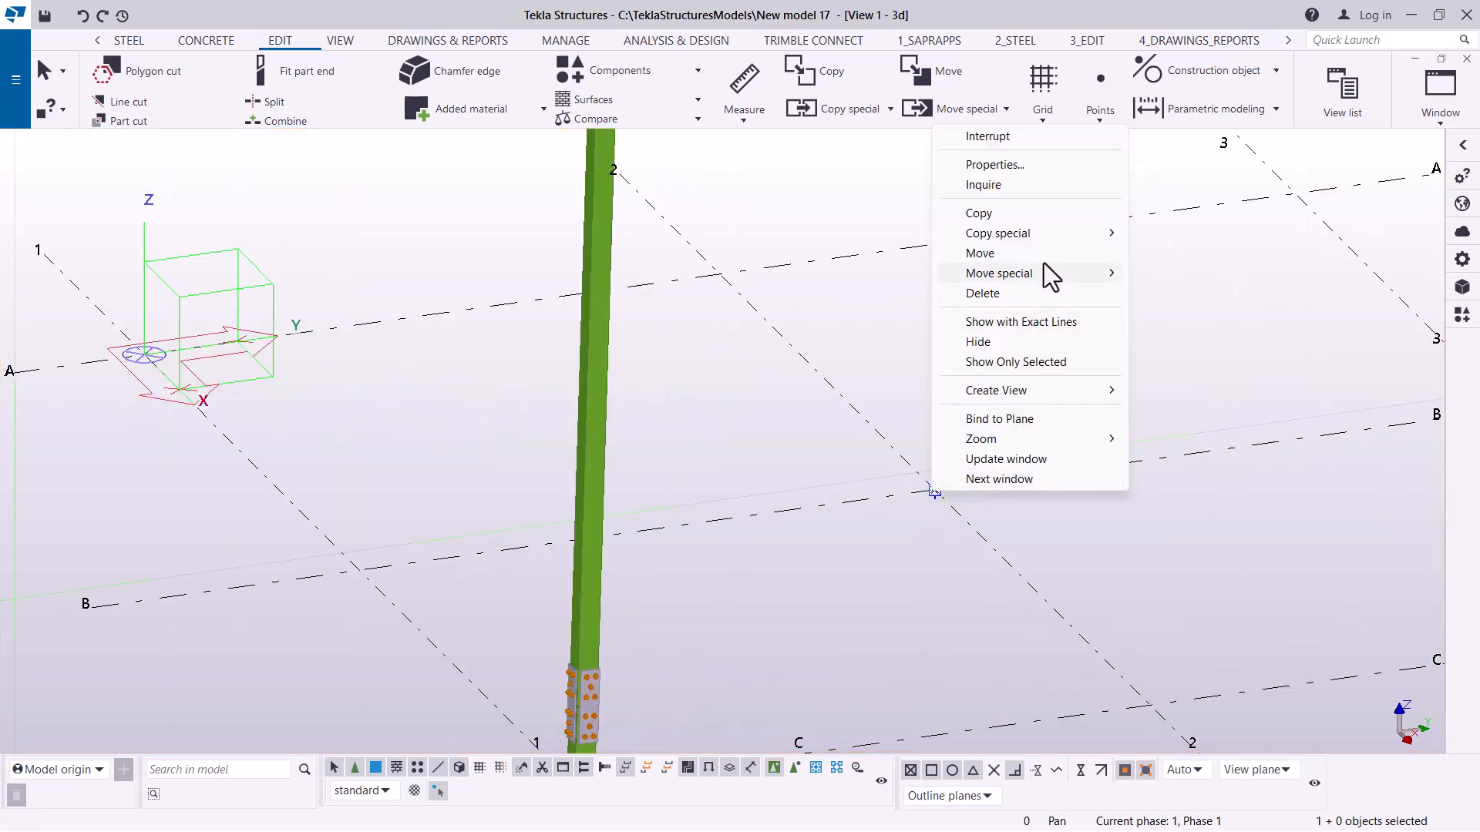
mouse_move(1037, 240)
left_click(1184, 239)
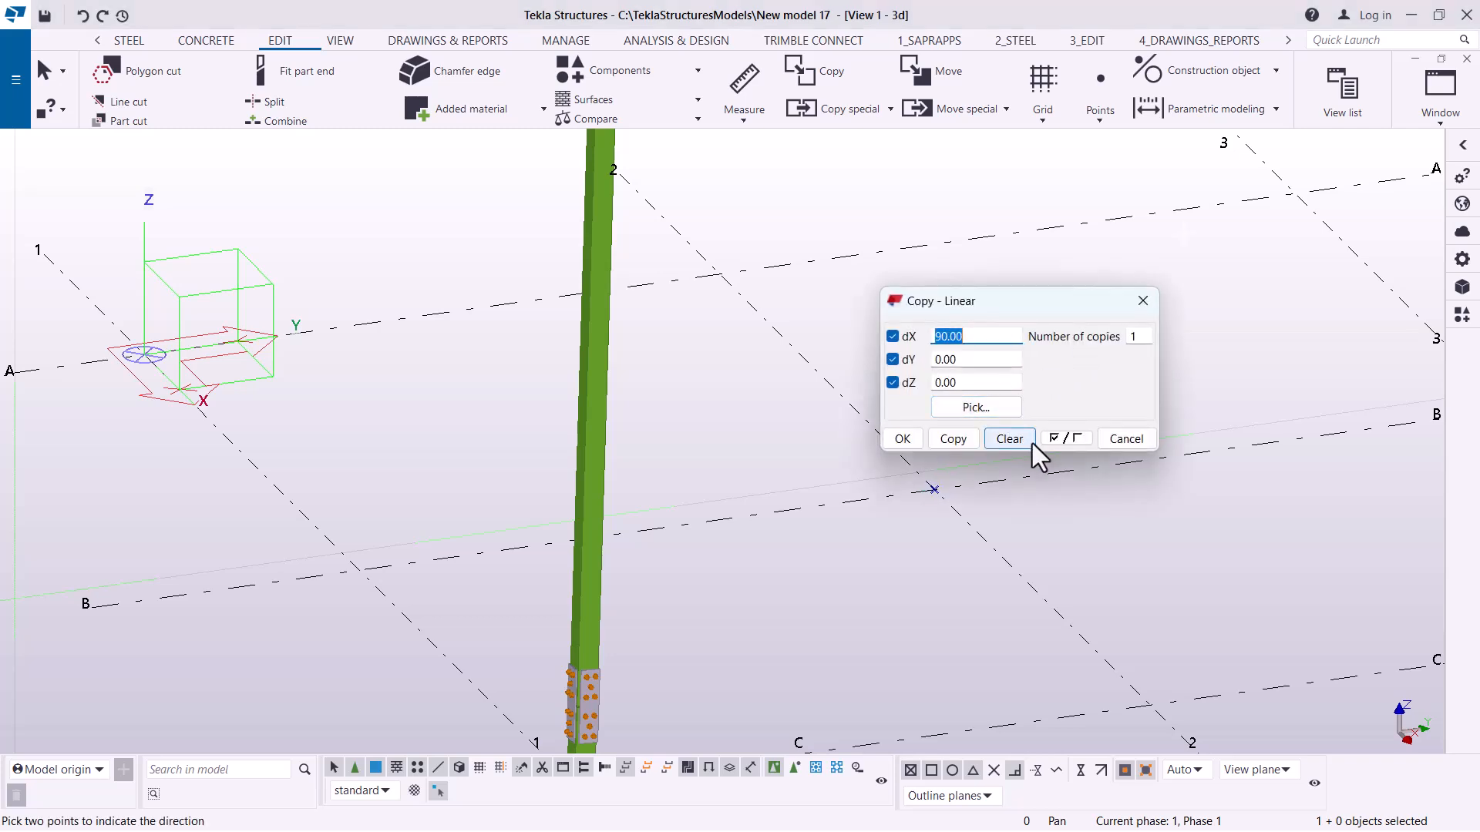
left_click(1013, 441)
left_click(940, 383)
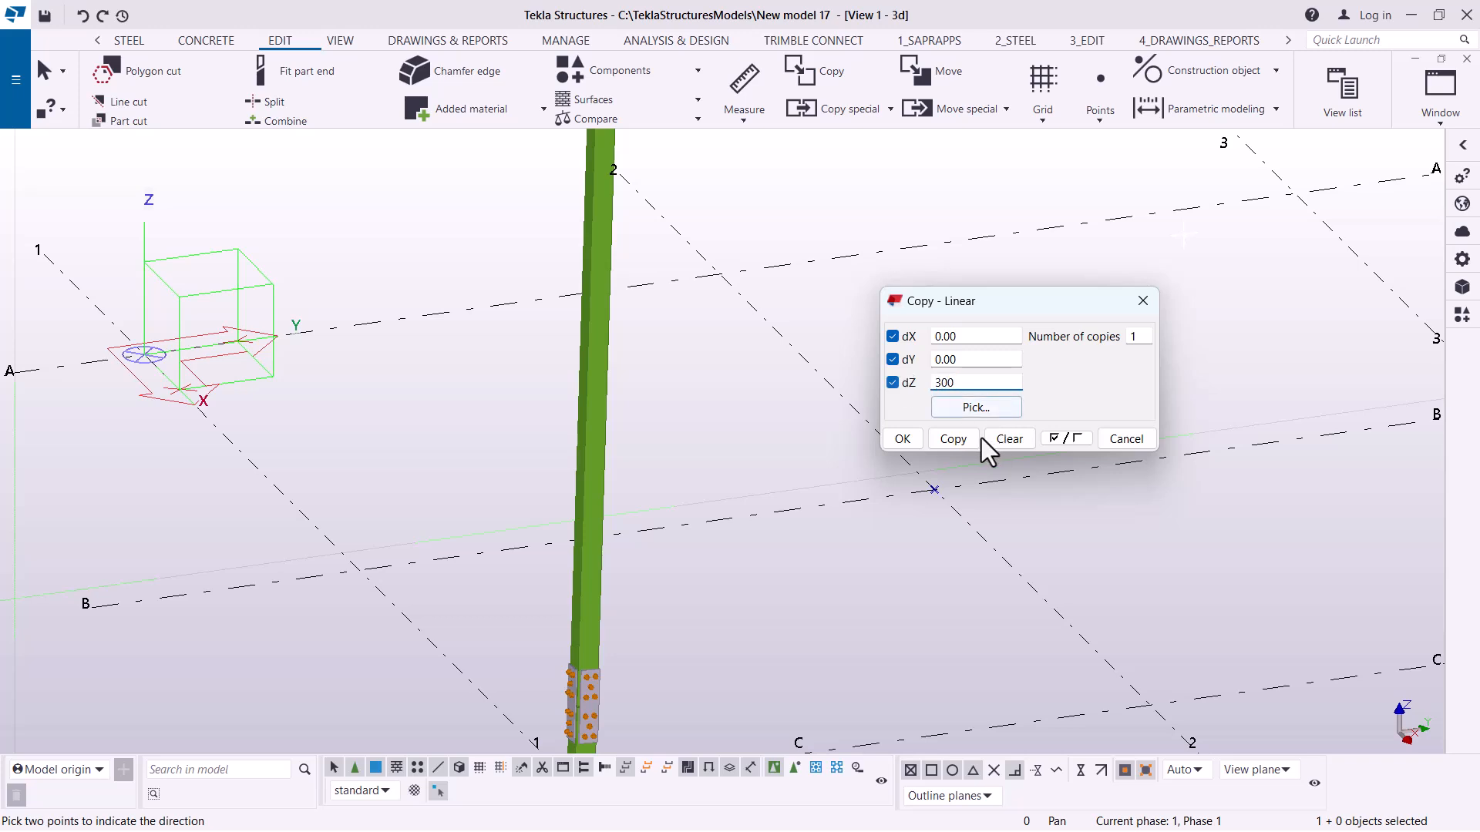
left_click(903, 438)
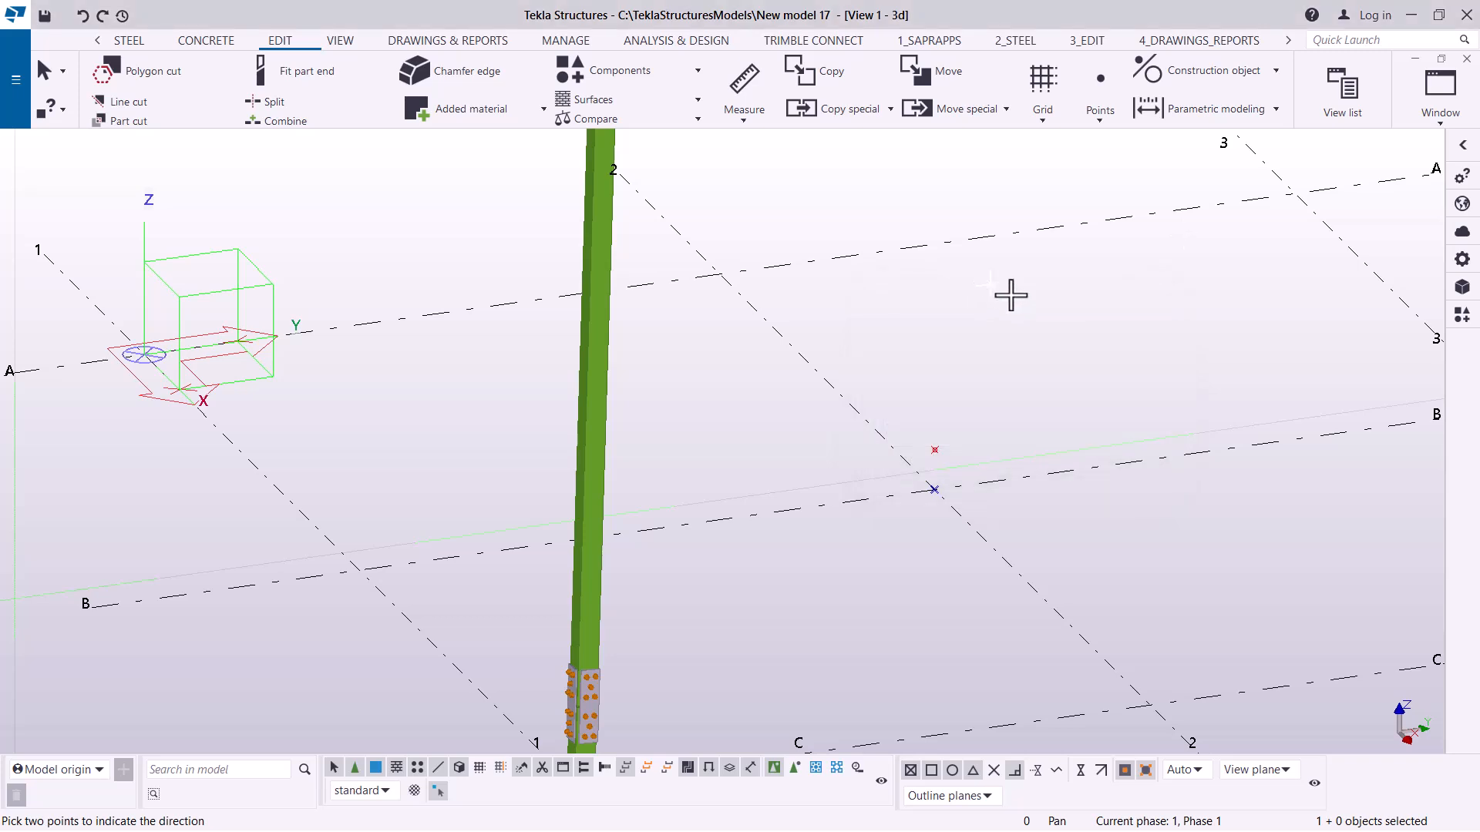
right_click(988, 284)
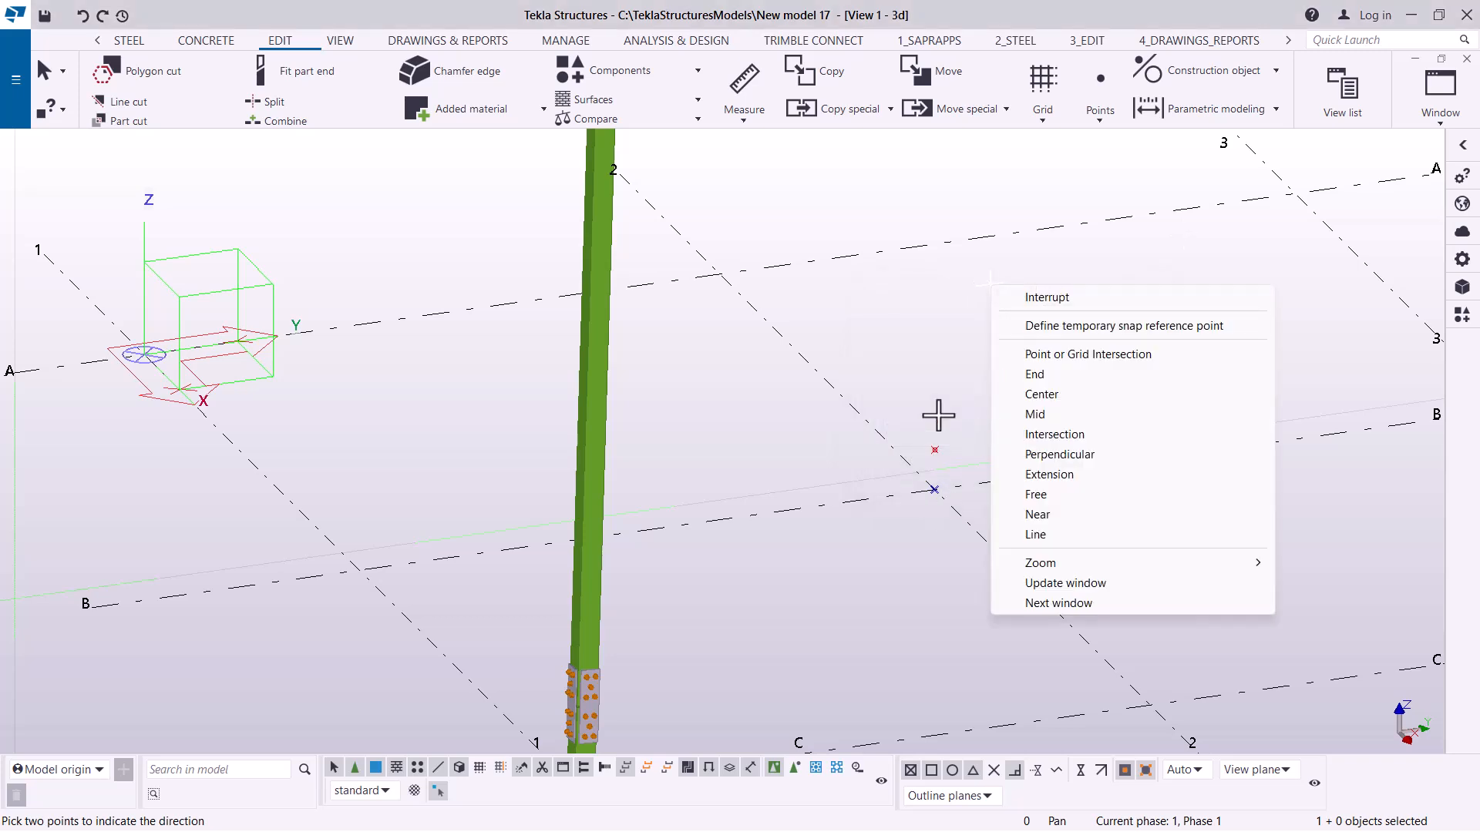
left_click(1043, 298)
Select the complete leg at grid C/1 with all its splices and base parts, excluding the two axis points at B/2
scroll(811, 571, "down", 10)
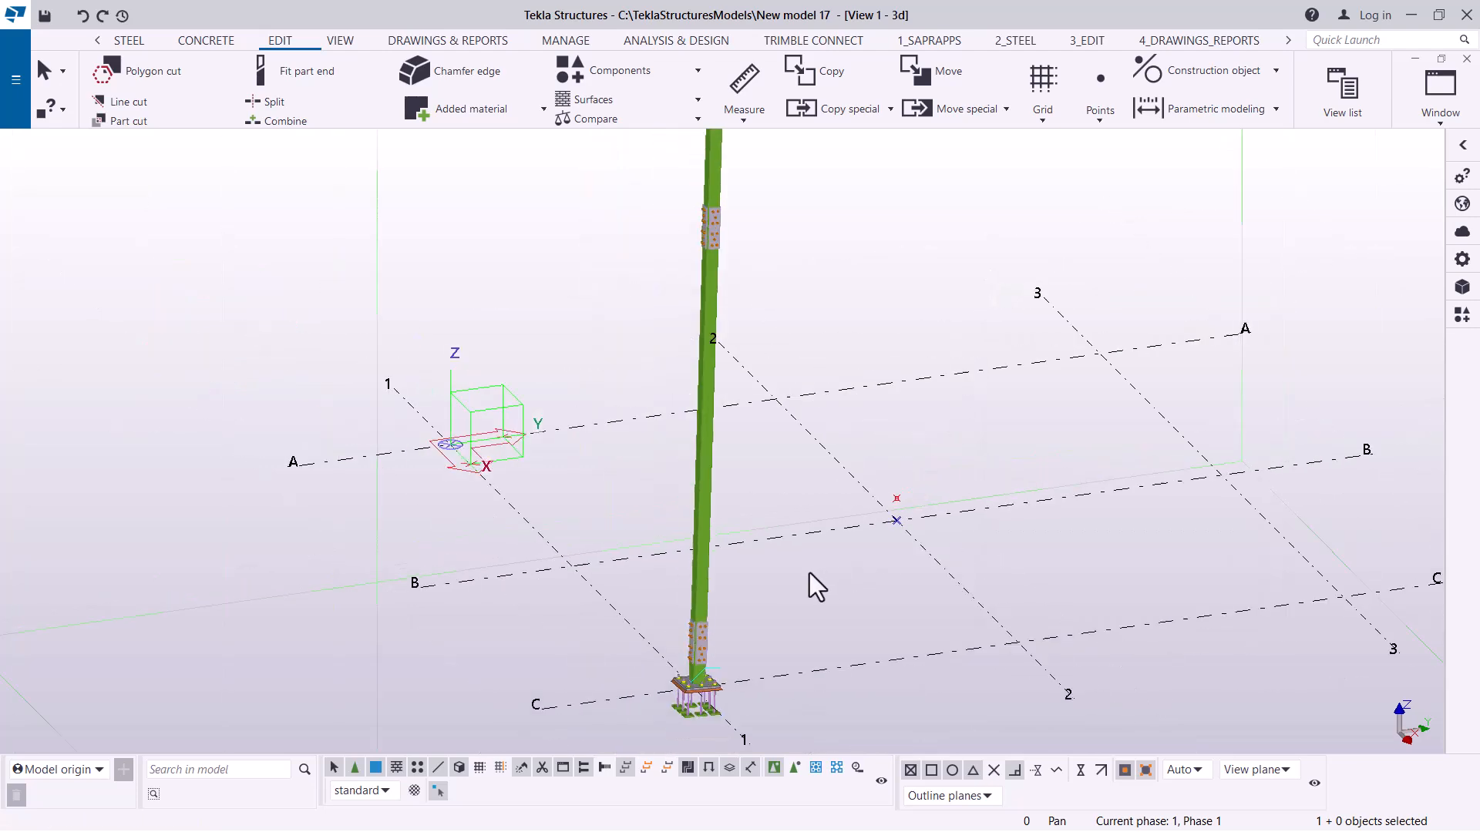
scroll(834, 602, "down", 3)
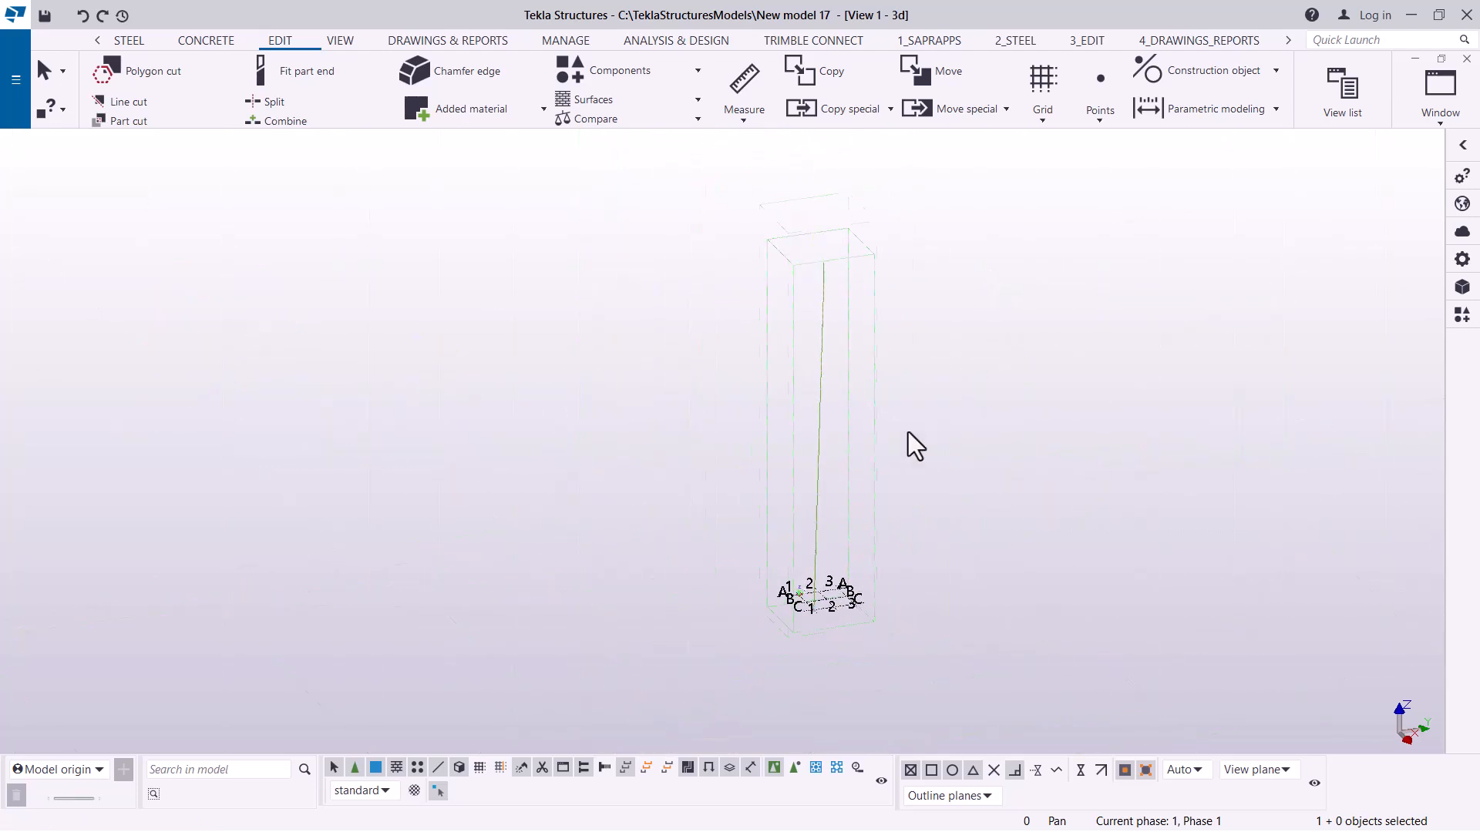
left_click_drag(948, 215, 686, 709)
scroll(821, 627, "up", 8)
scroll(874, 557, "up", 2)
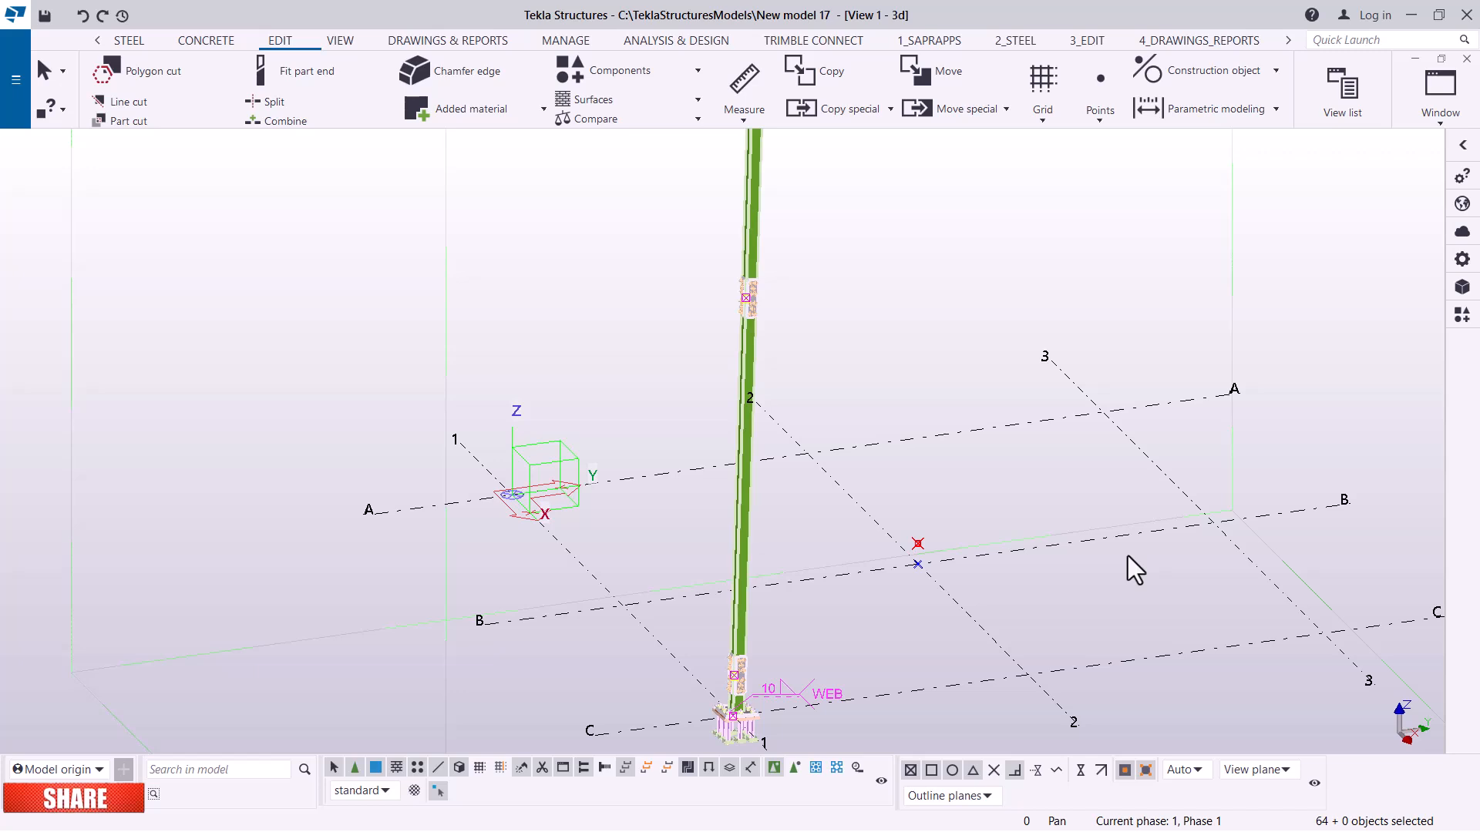
scroll(898, 550, "up", 4)
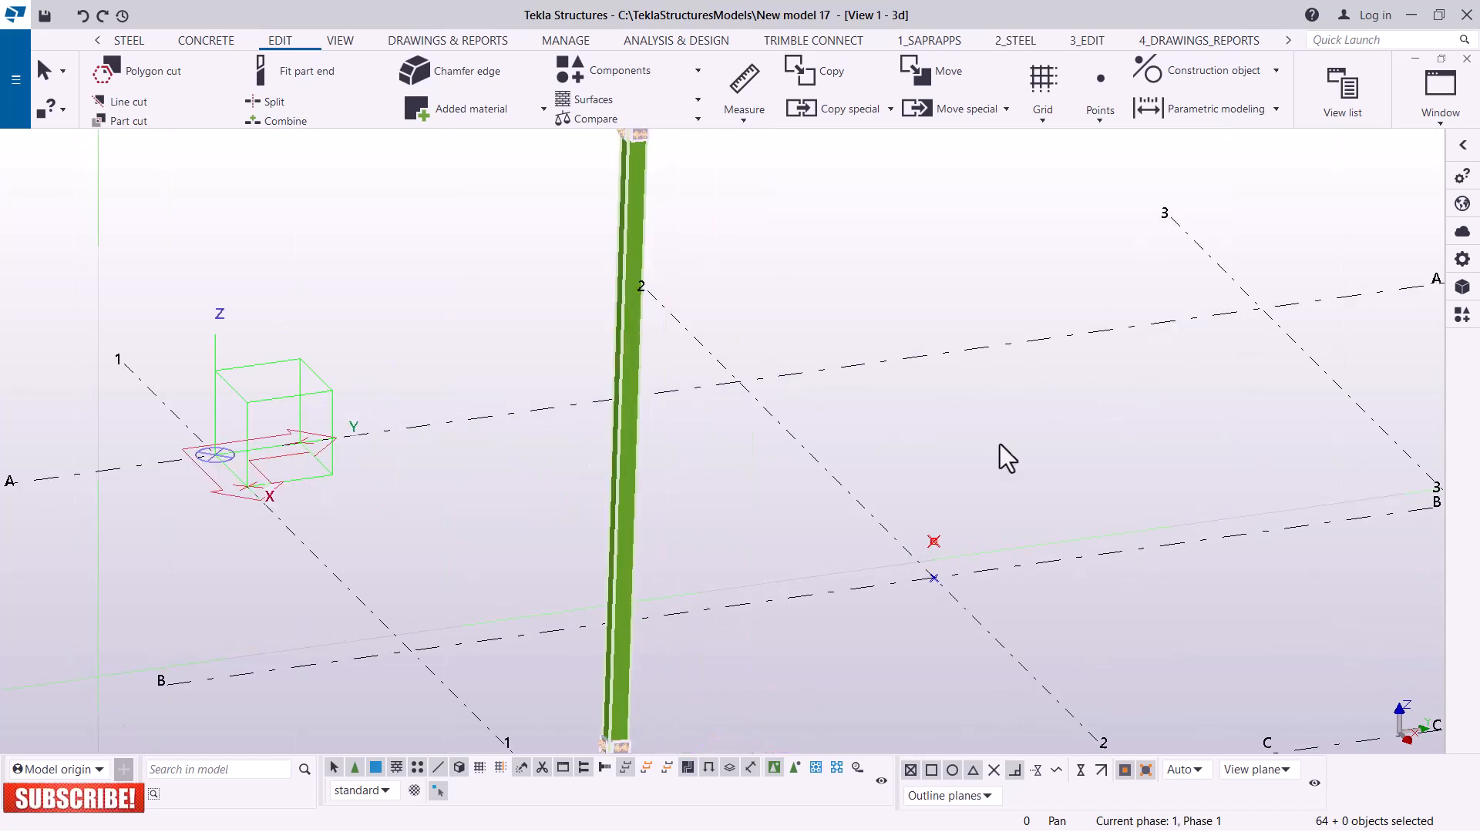
left_click_drag(936, 587, 867, 637, "ctrl")
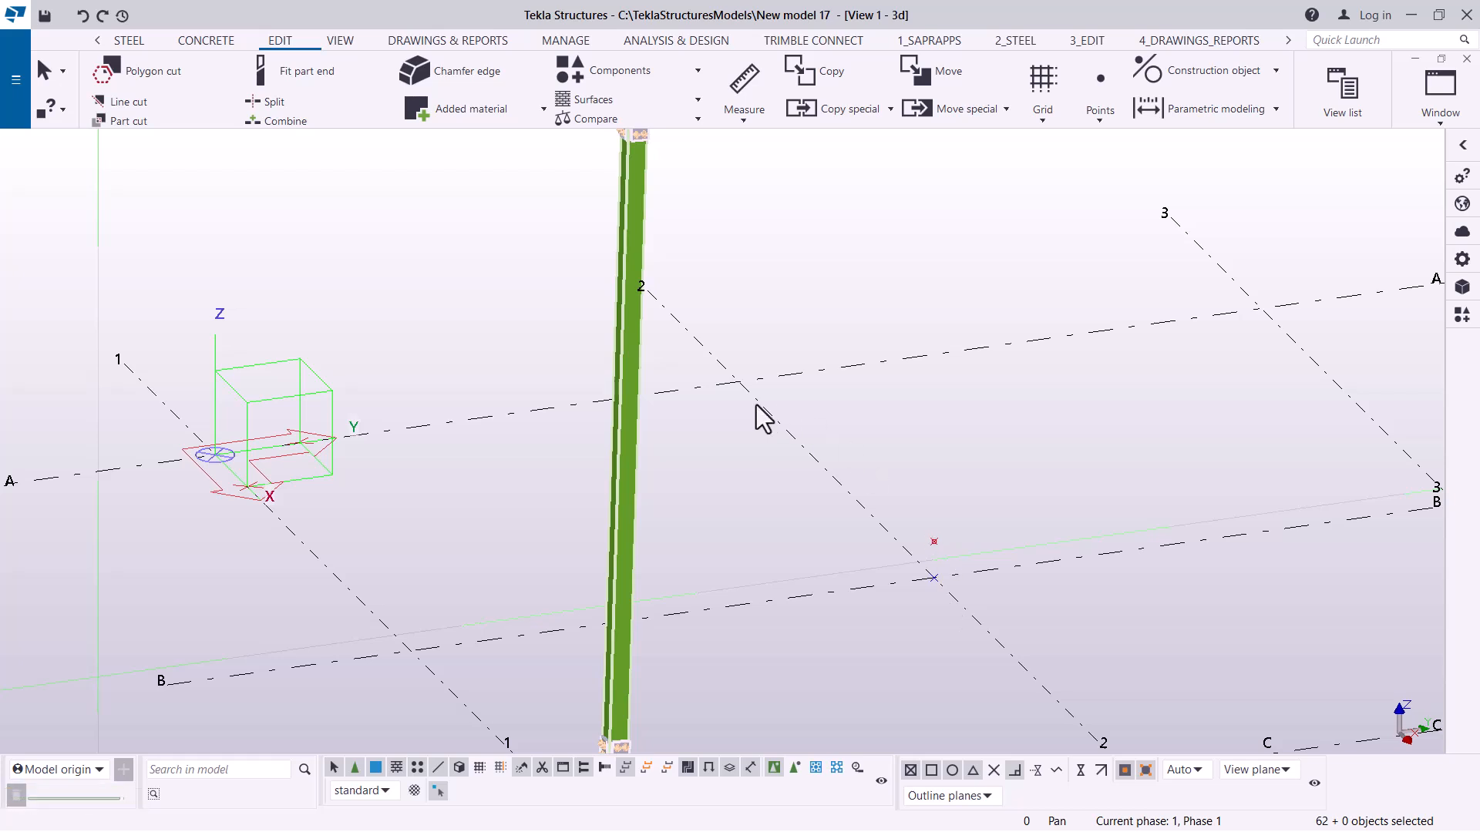
Set up a rotated copy of the selected leg at 90 degrees around a line through the two points at B/2
right_click(630, 350)
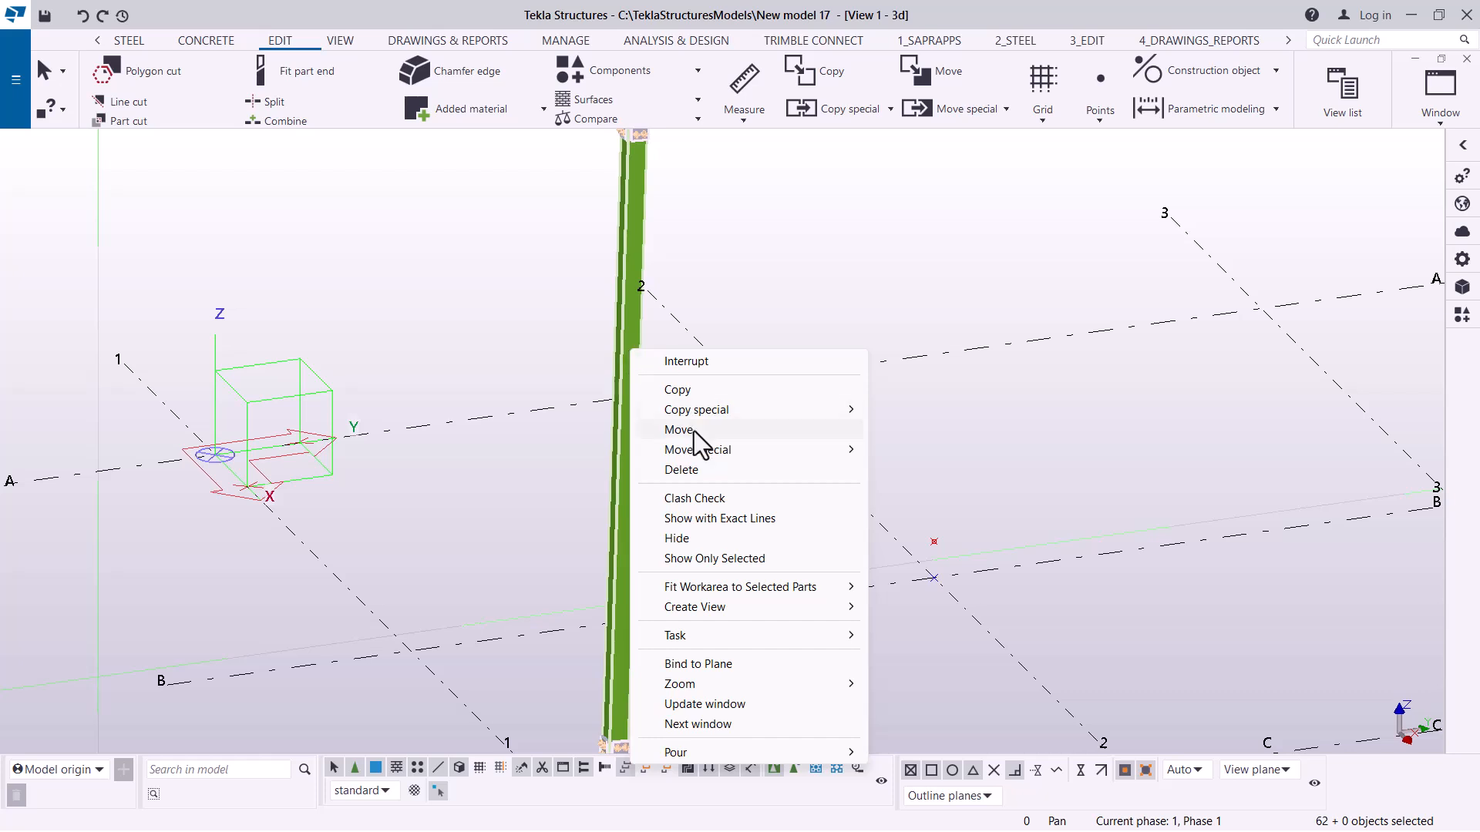
mouse_move(699, 411)
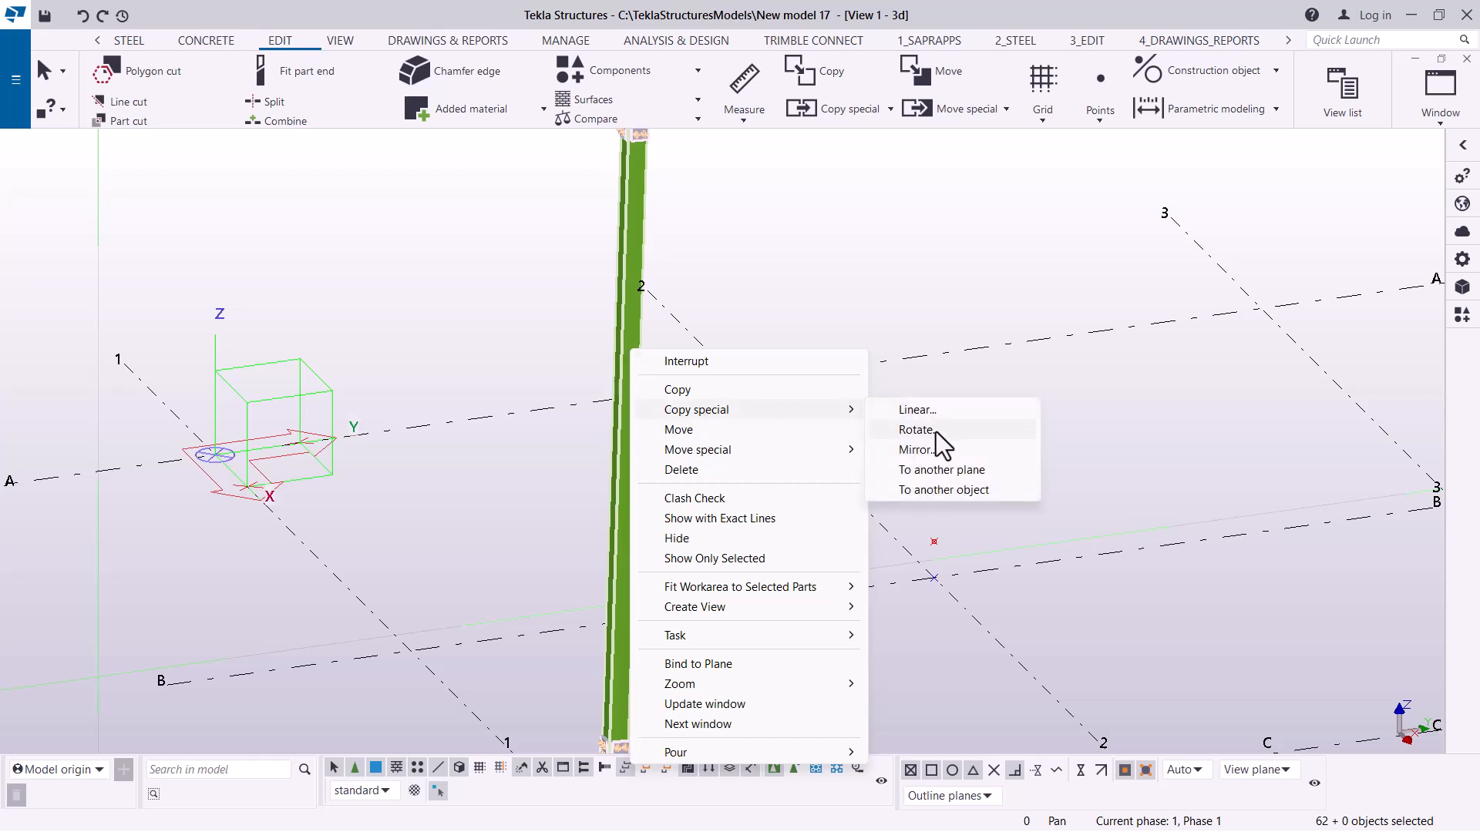
left_click(936, 432)
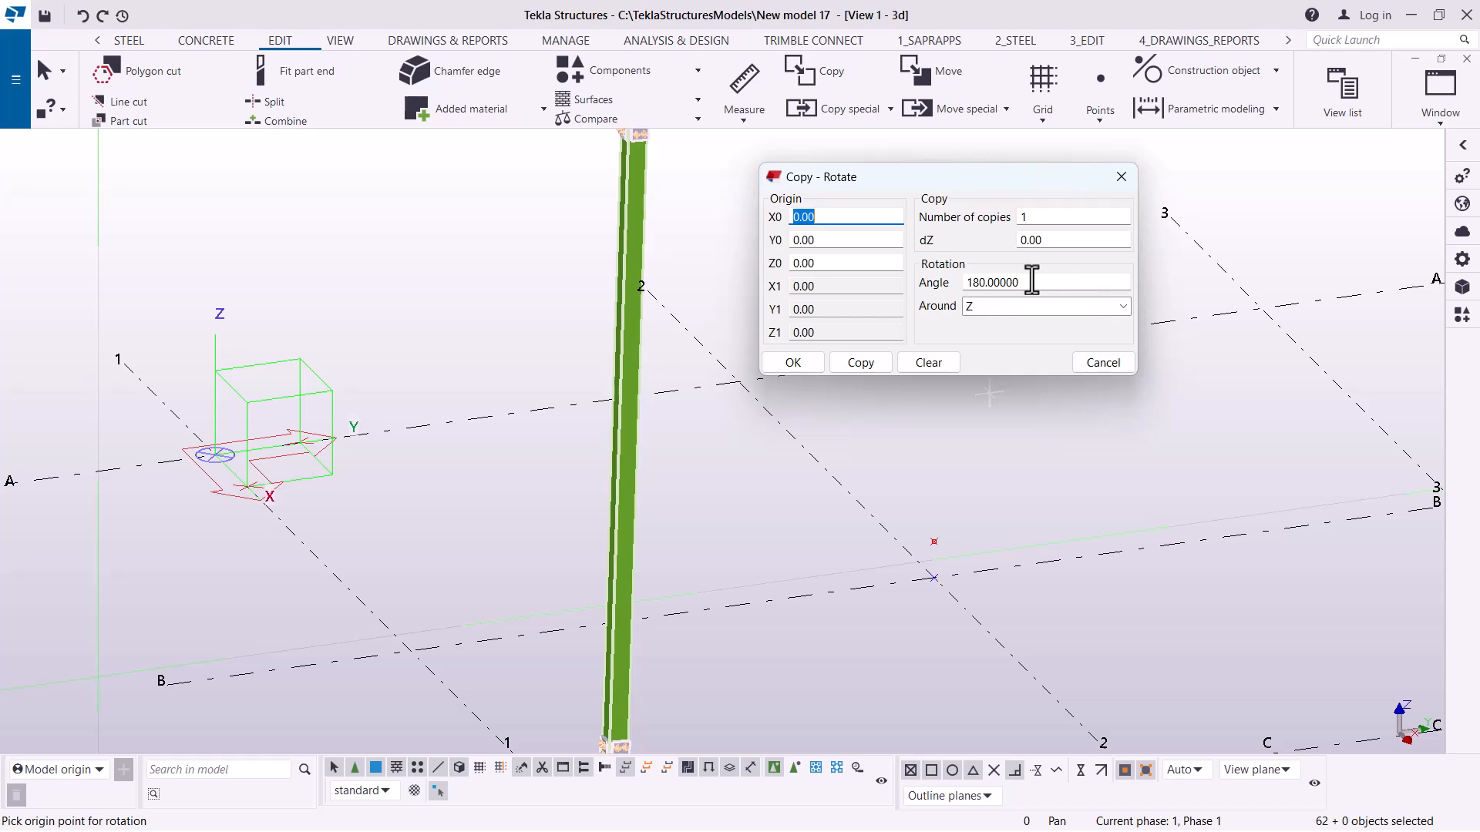
left_click_drag(1038, 281, 944, 271)
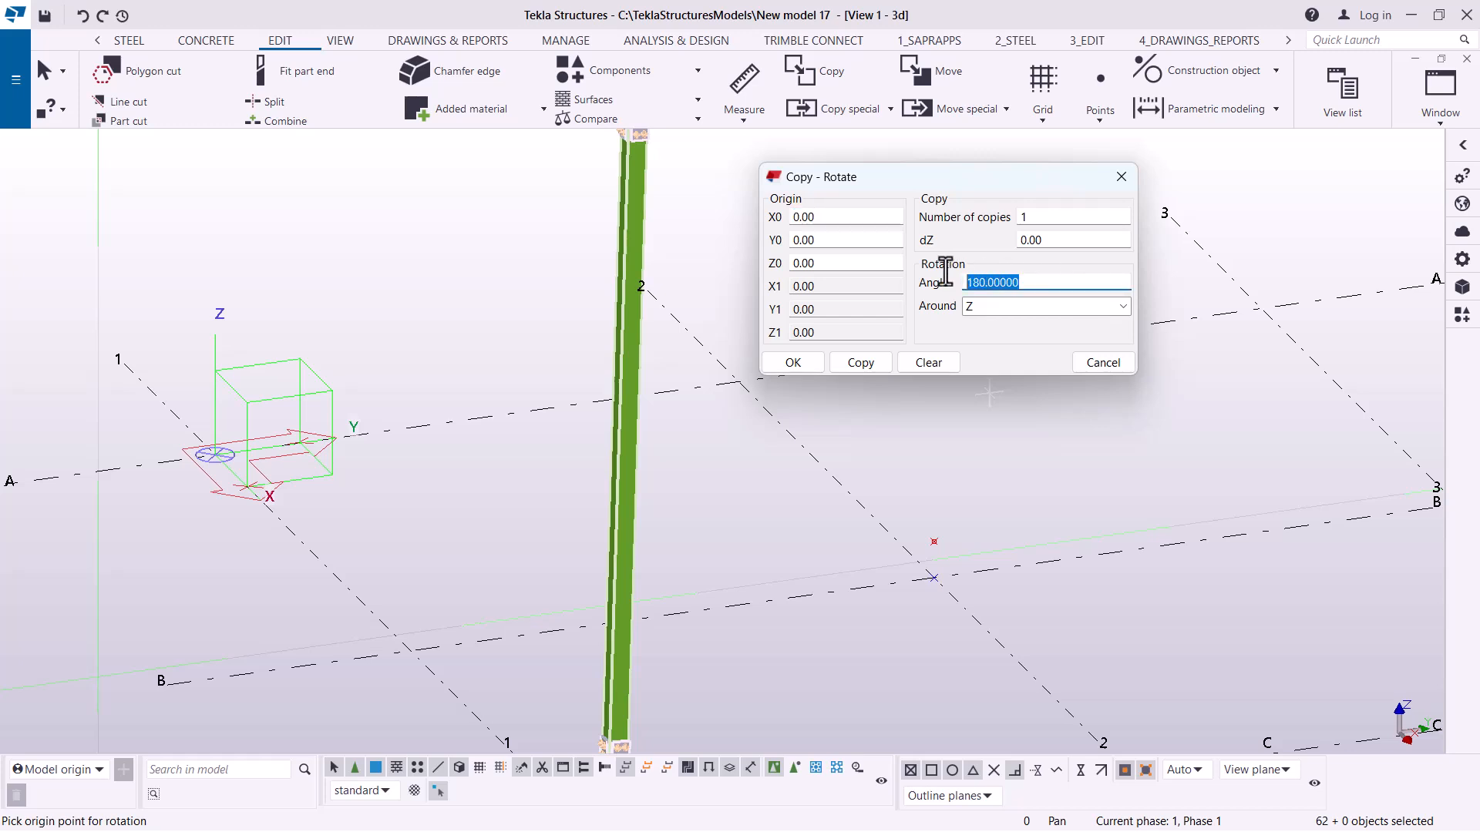
left_click(1102, 316)
left_click(982, 344)
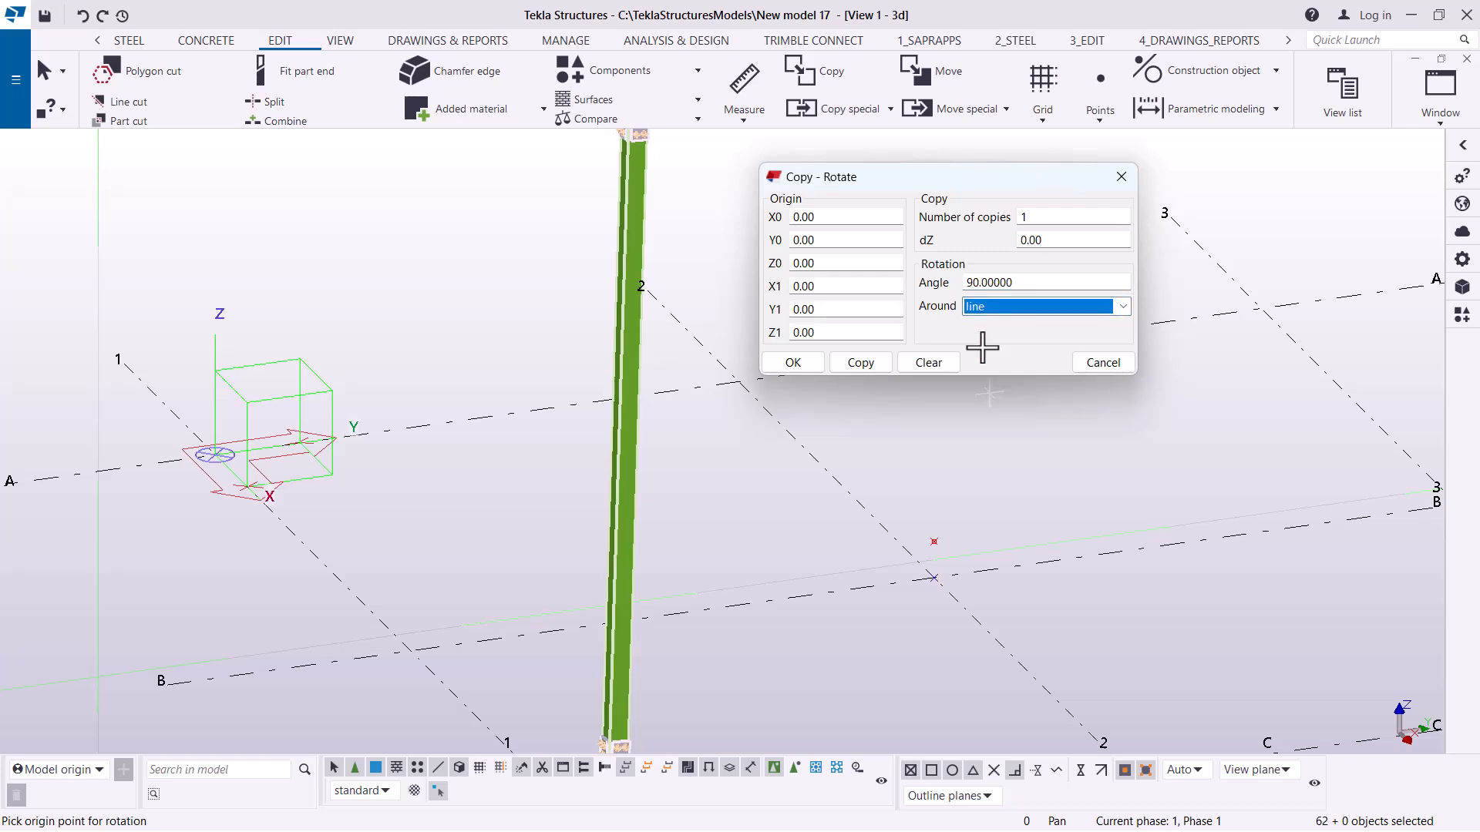
scroll(936, 551, "up", 2)
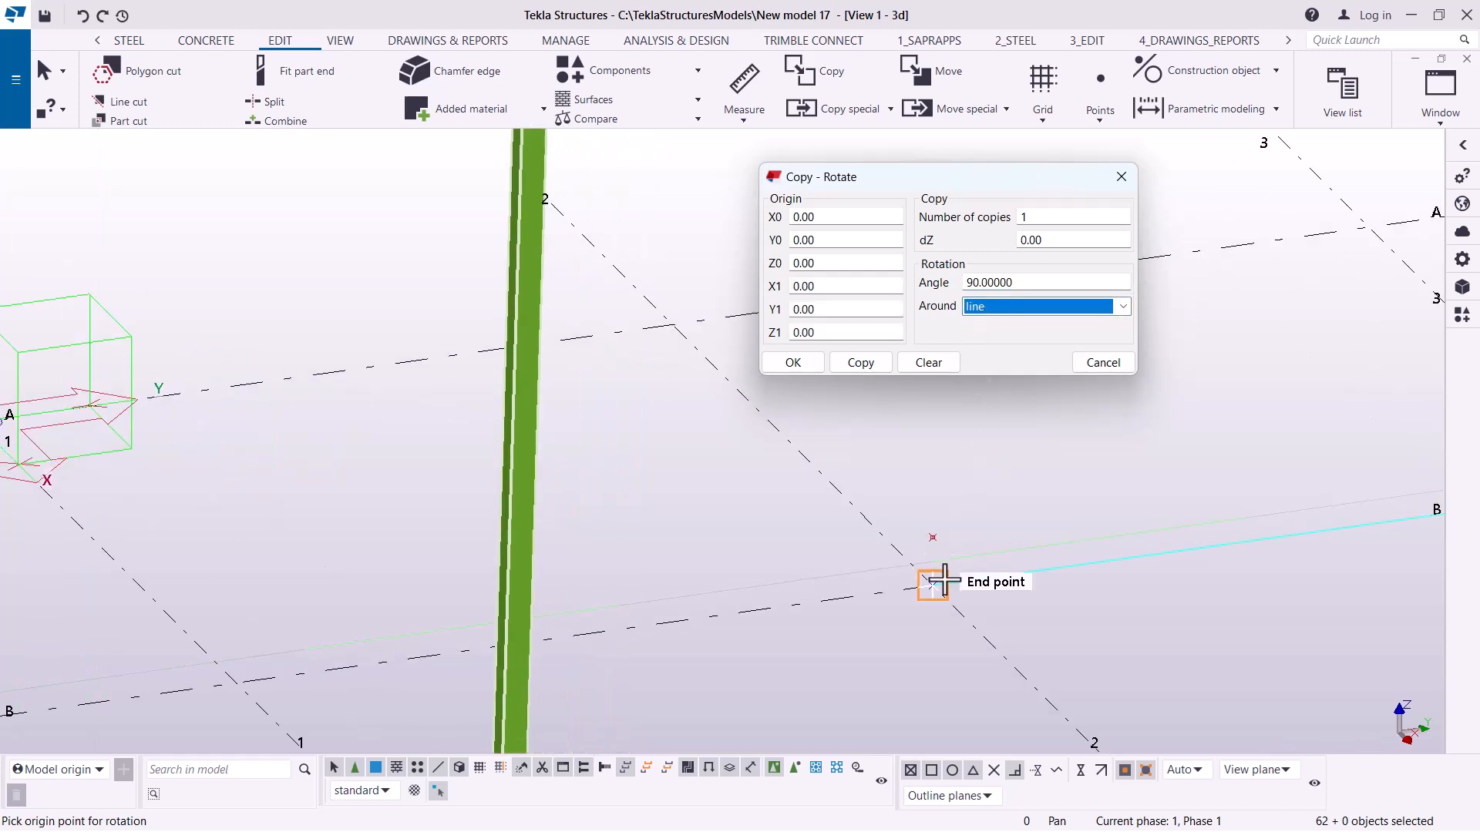
left_click(933, 585)
left_click(932, 537)
Try a single rotated copy of the leg about the picked vertical axis, inspect its base at C/3, and undo it
scroll(544, 463, "down", 5)
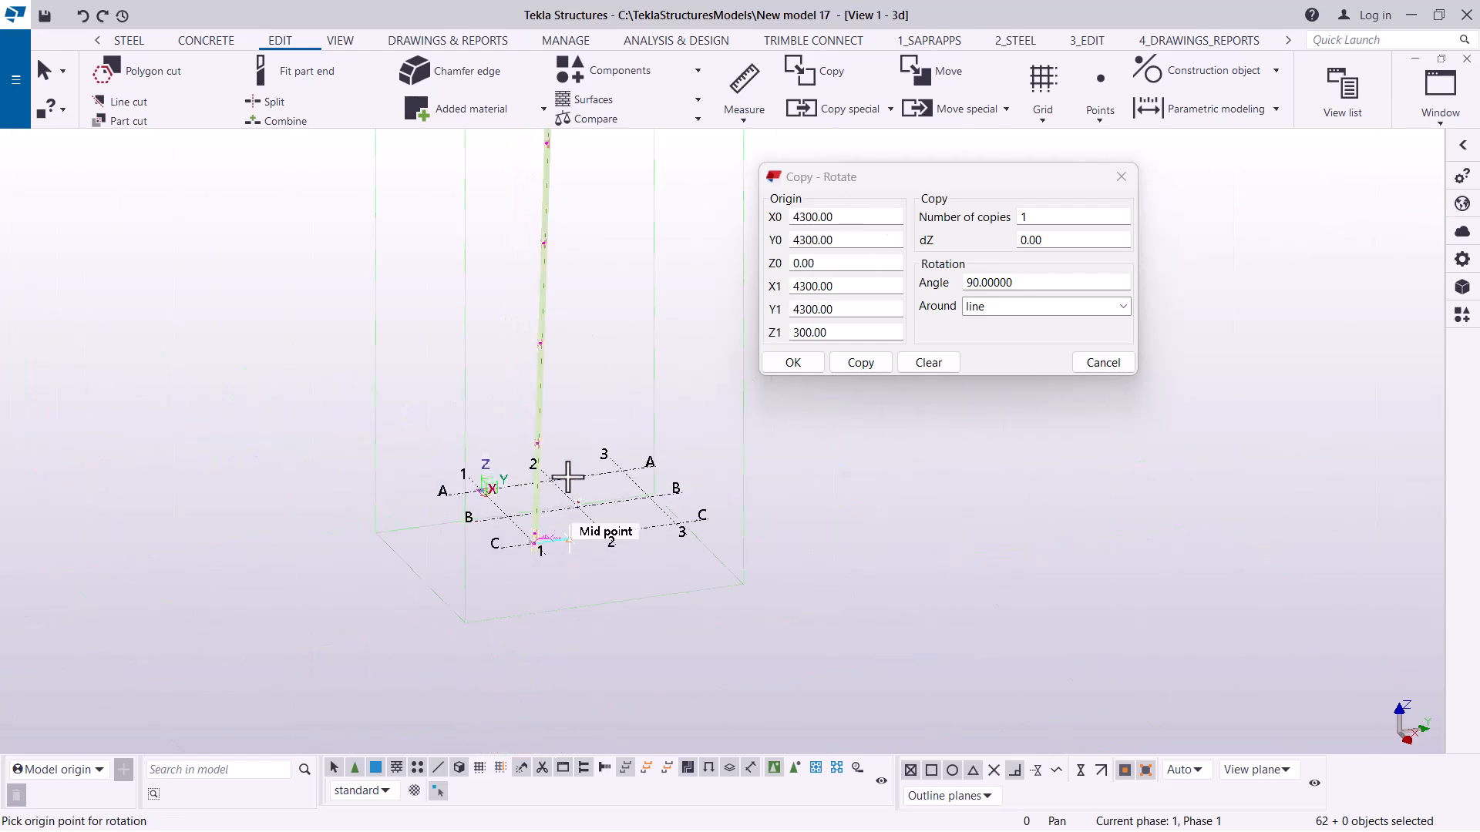
scroll(548, 422, "up", 3)
scroll(634, 594, "down", 3)
scroll(551, 702, "up", 4)
scroll(531, 702, "up", 5)
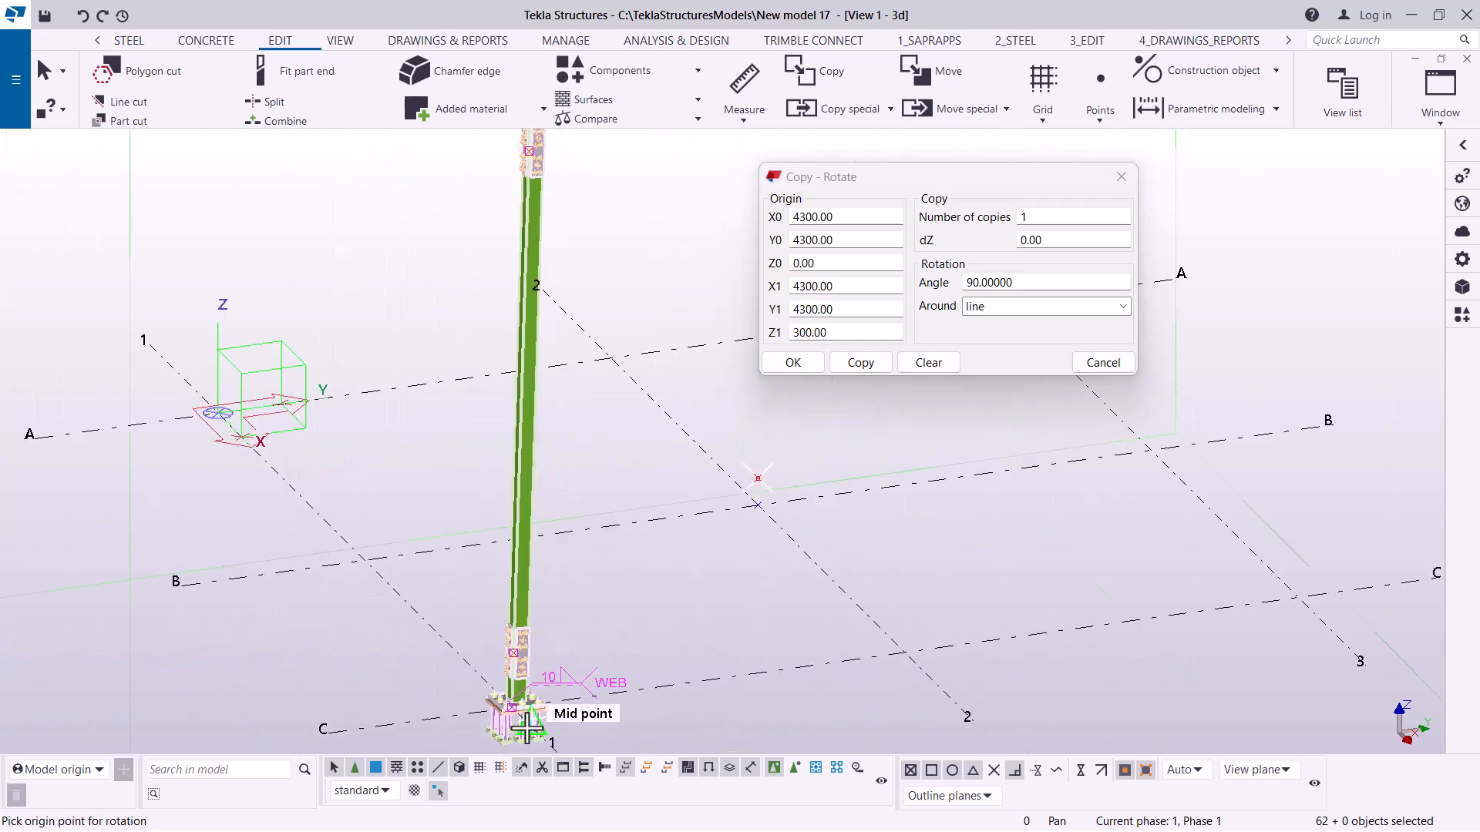
left_click(863, 363)
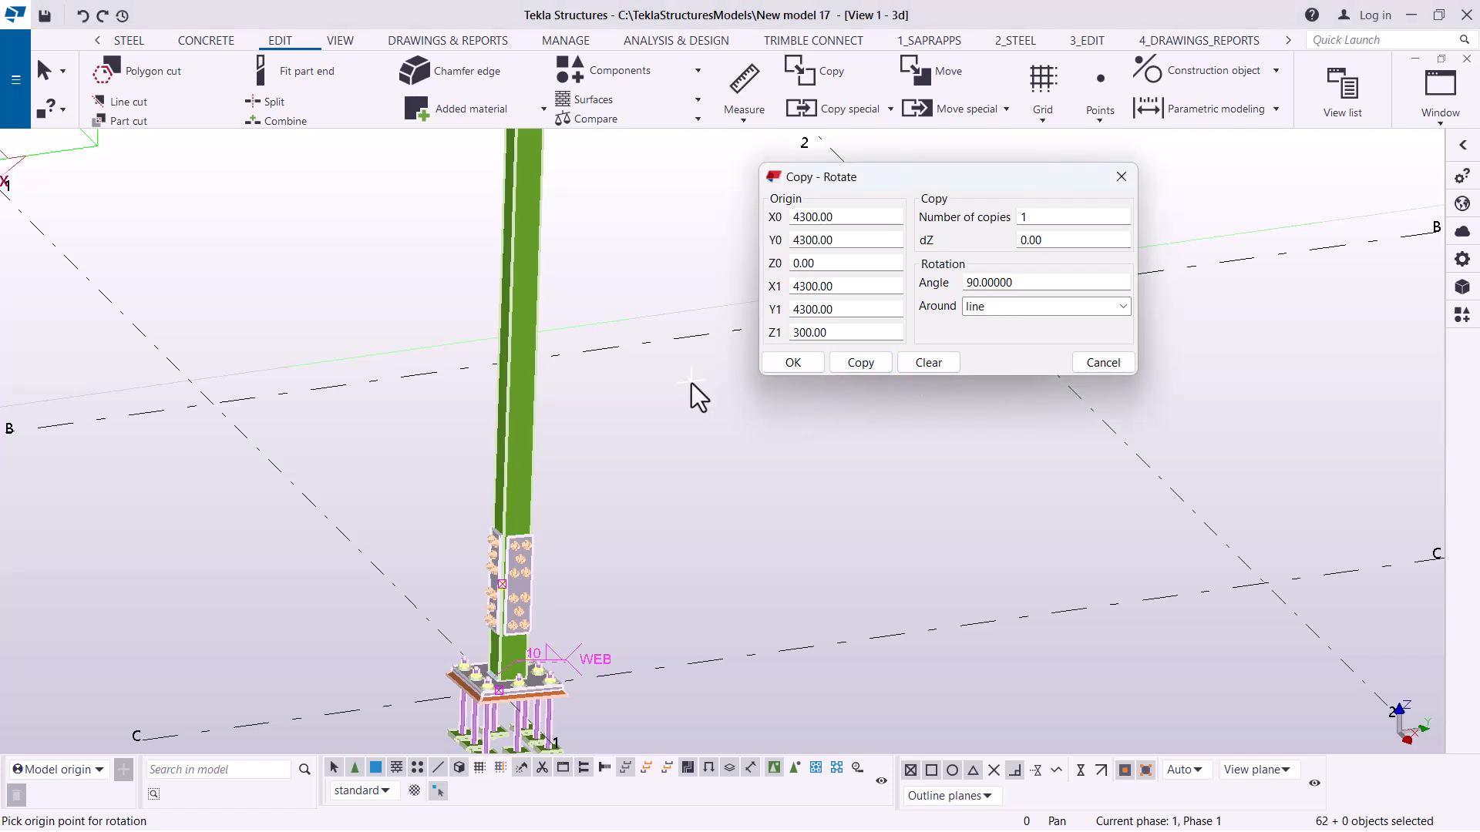
scroll(691, 383, "down", 5)
scroll(593, 598, "down", 3)
scroll(828, 576, "up", 4)
scroll(828, 576, "up", 6)
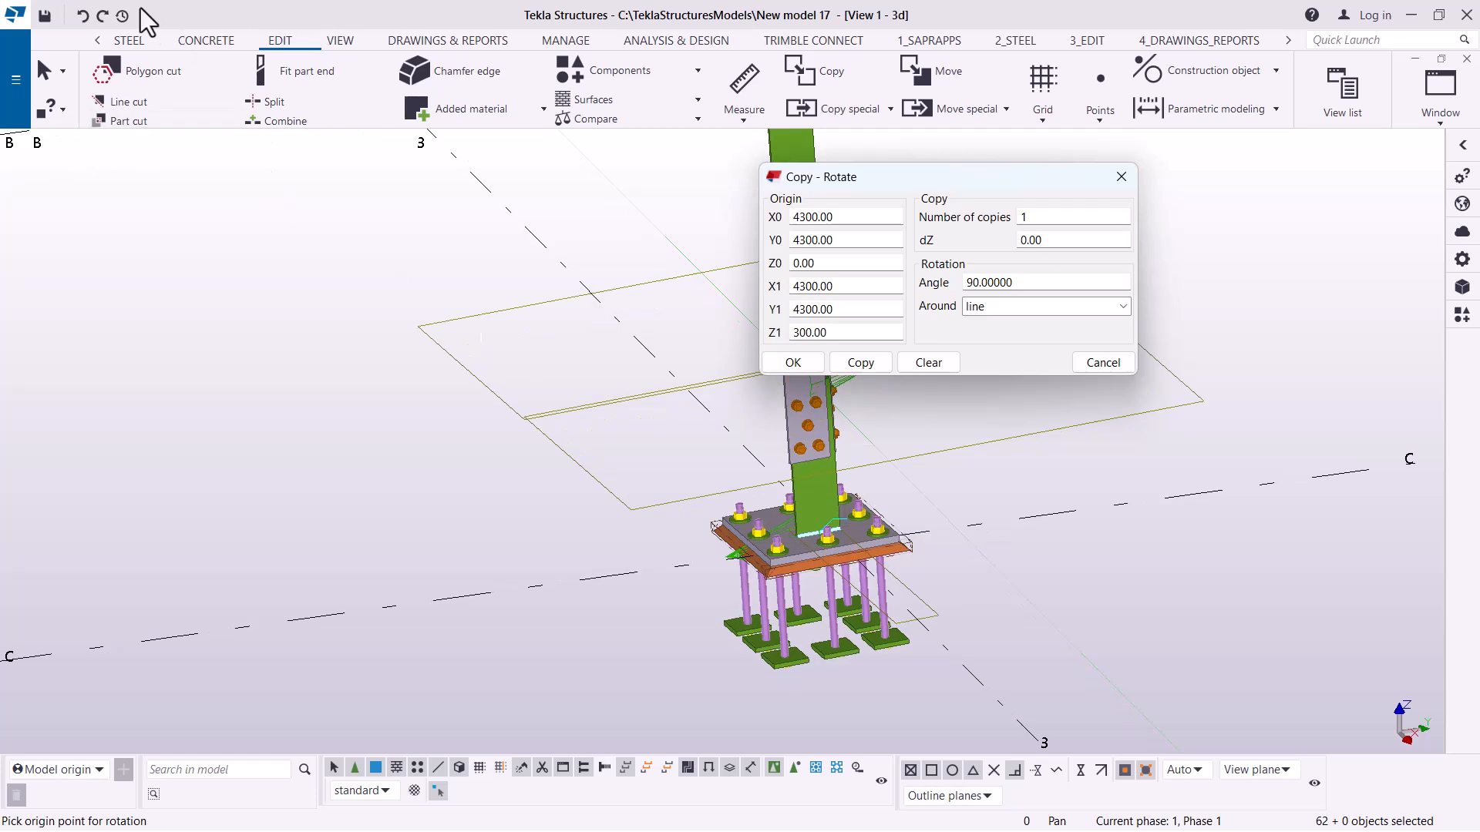
left_click(82, 20)
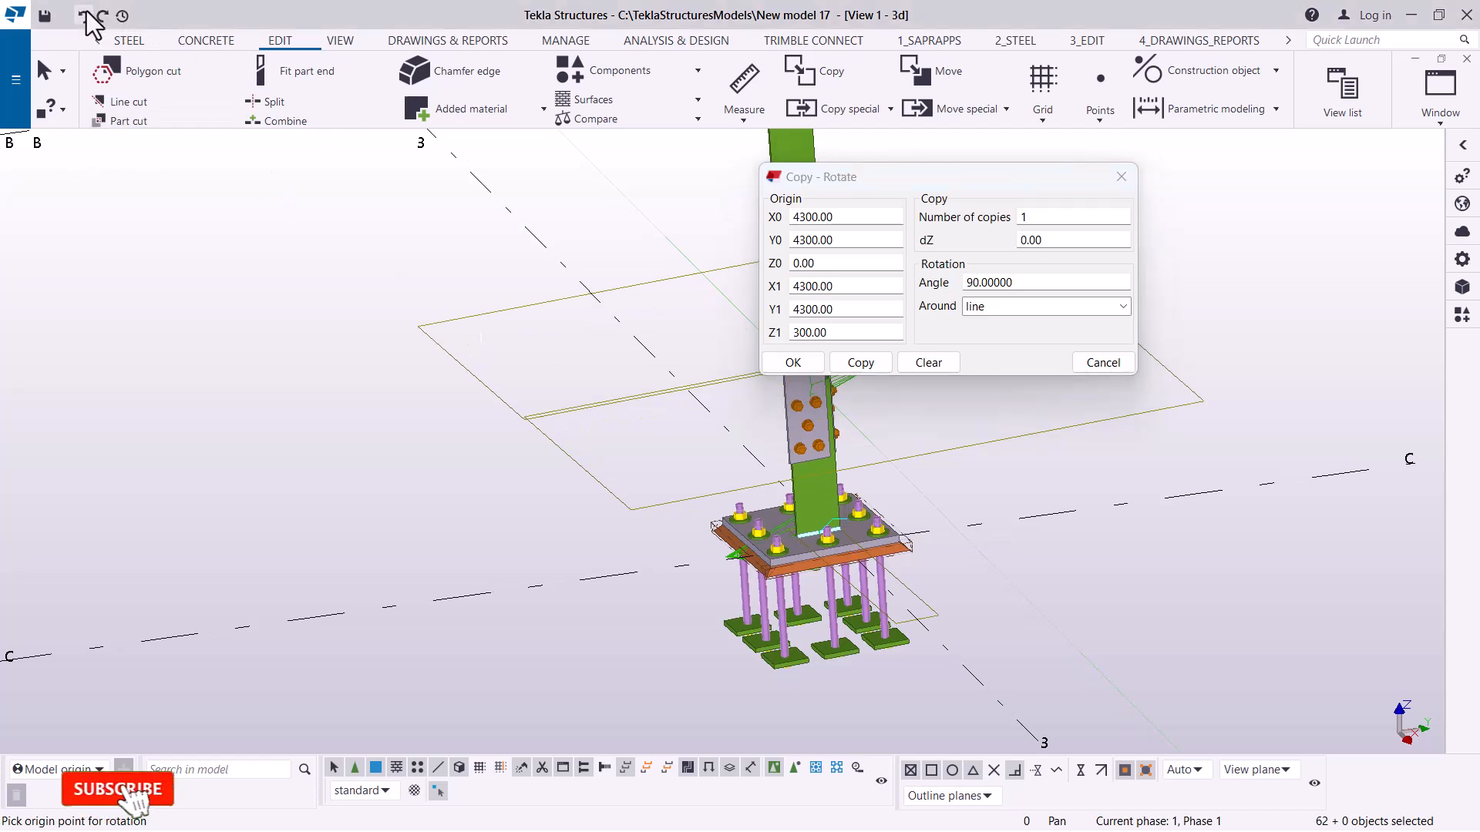
Make 3 rotated copies of the leg about the B/2 axis and end the copy command with the selection cleared
scroll(844, 574, "down", 6)
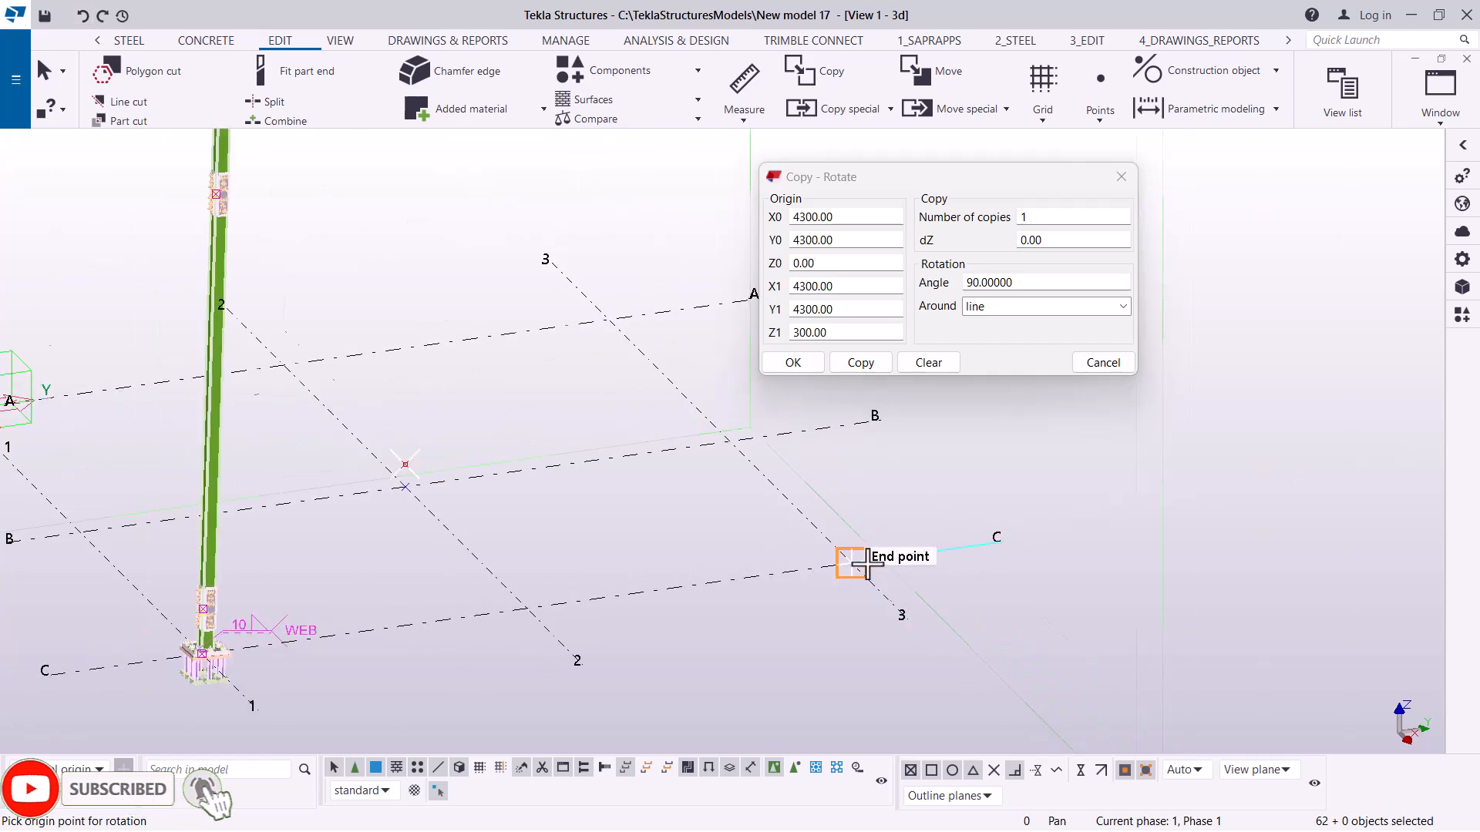
left_click(1037, 213)
left_click_drag(1034, 217, 1012, 217)
type("3")
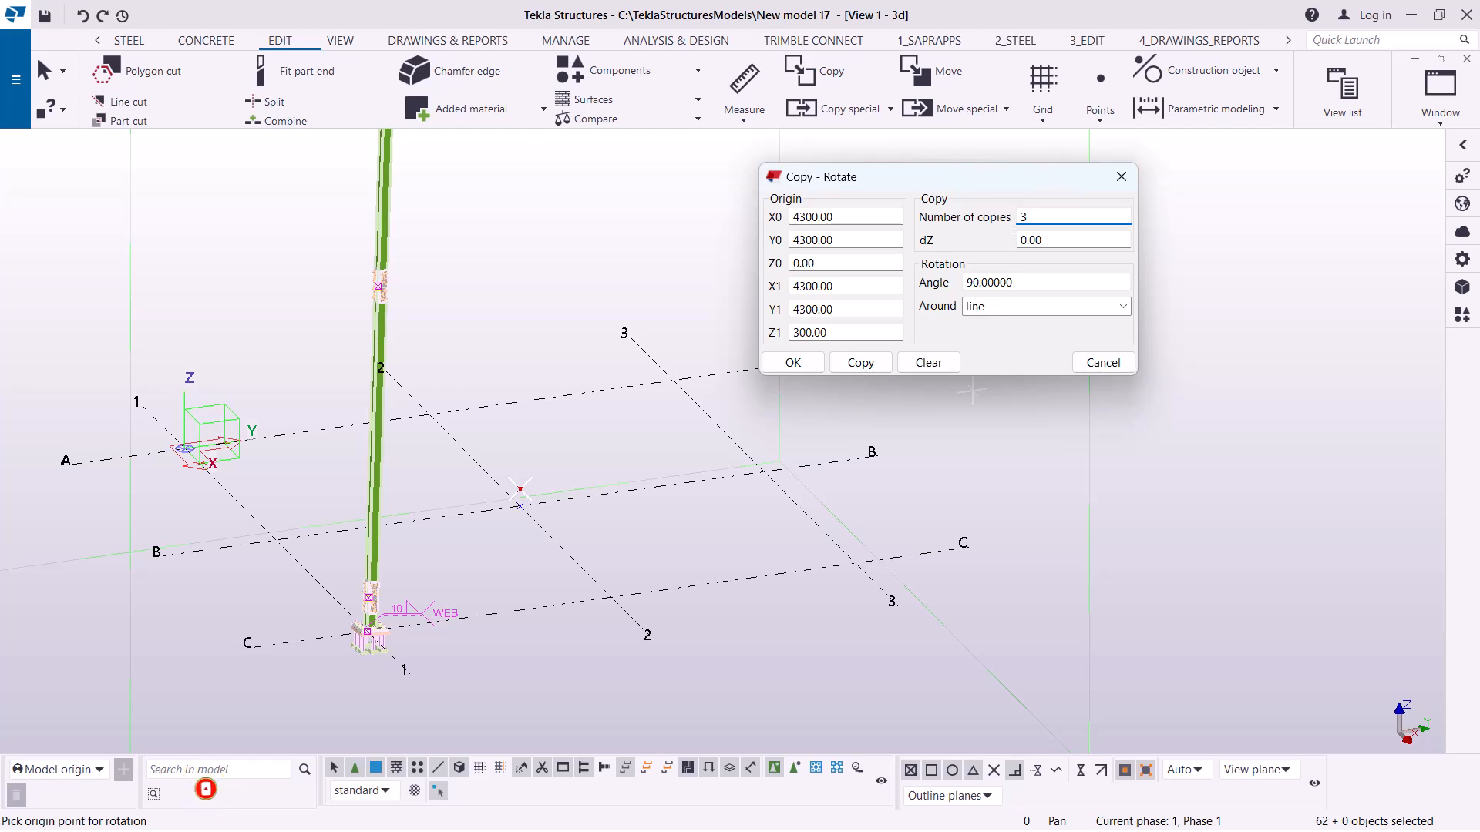
left_click(860, 362)
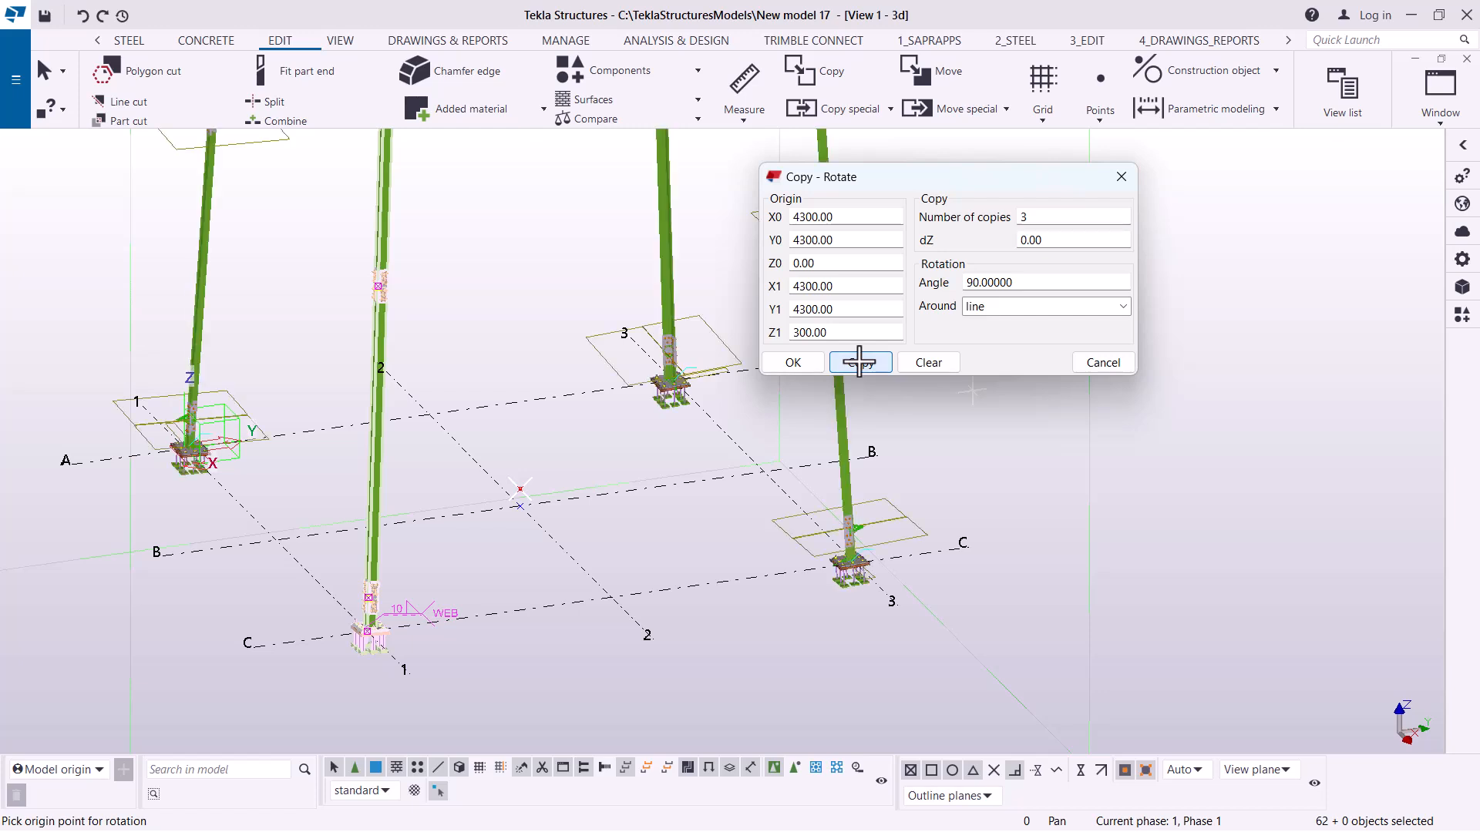
left_click(792, 362)
right_click(731, 245)
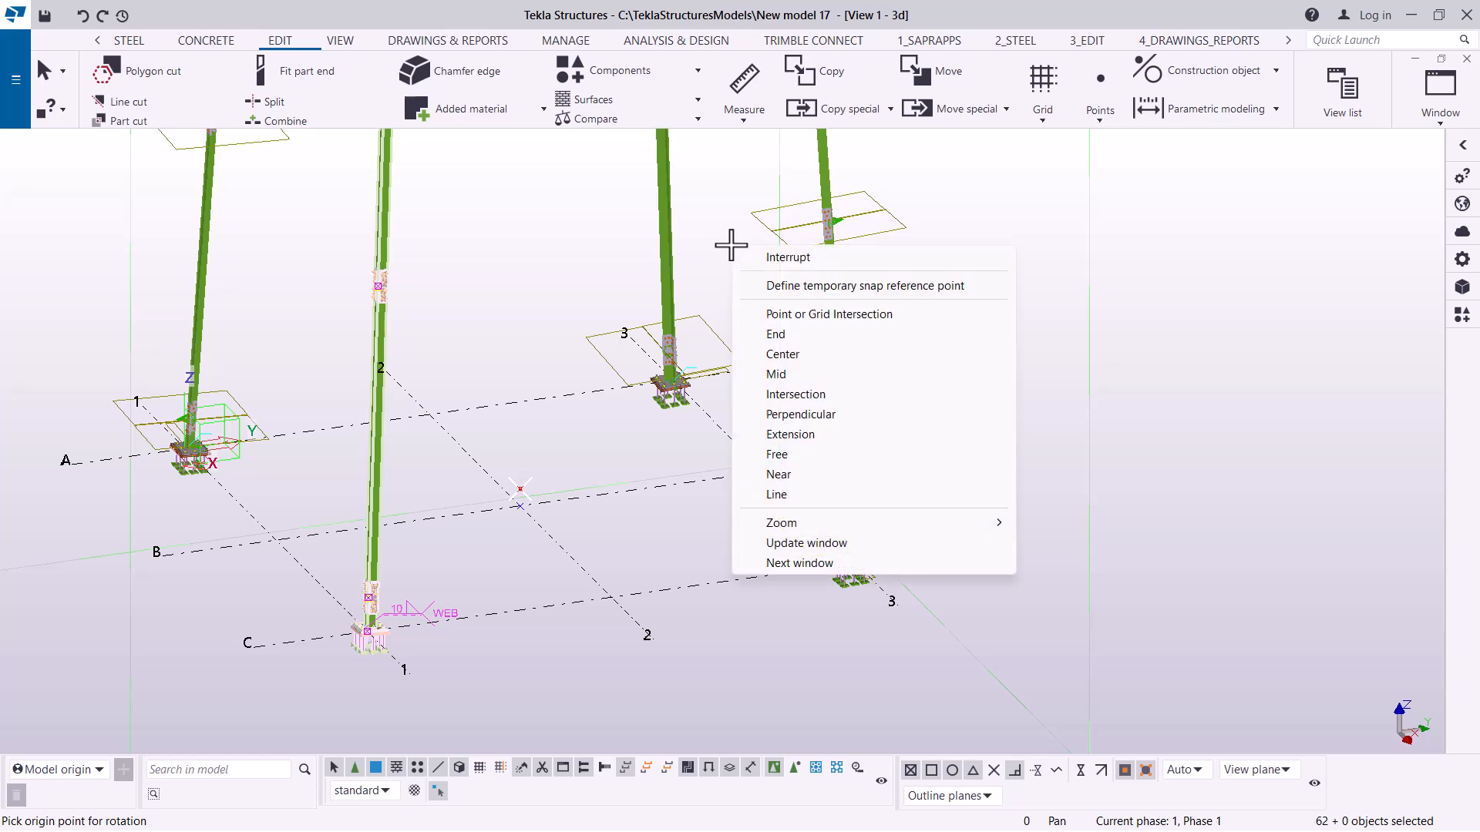
left_click(763, 247)
left_click(911, 294)
Redraw the 3D view to clear the auxiliary plane outlines and temporary points around the legs
right_click(939, 245)
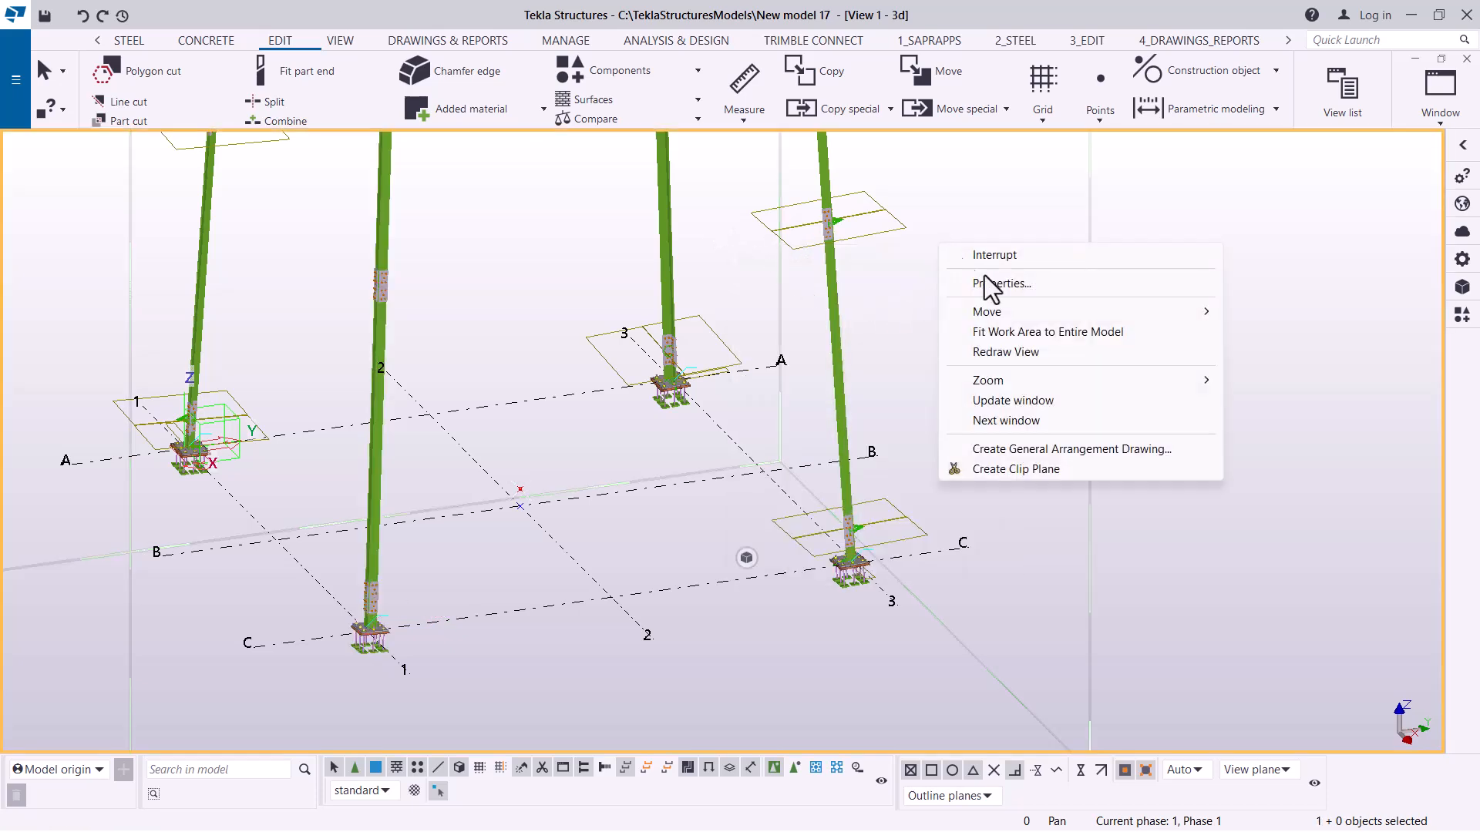
left_click(1016, 353)
scroll(377, 655, "up", 6)
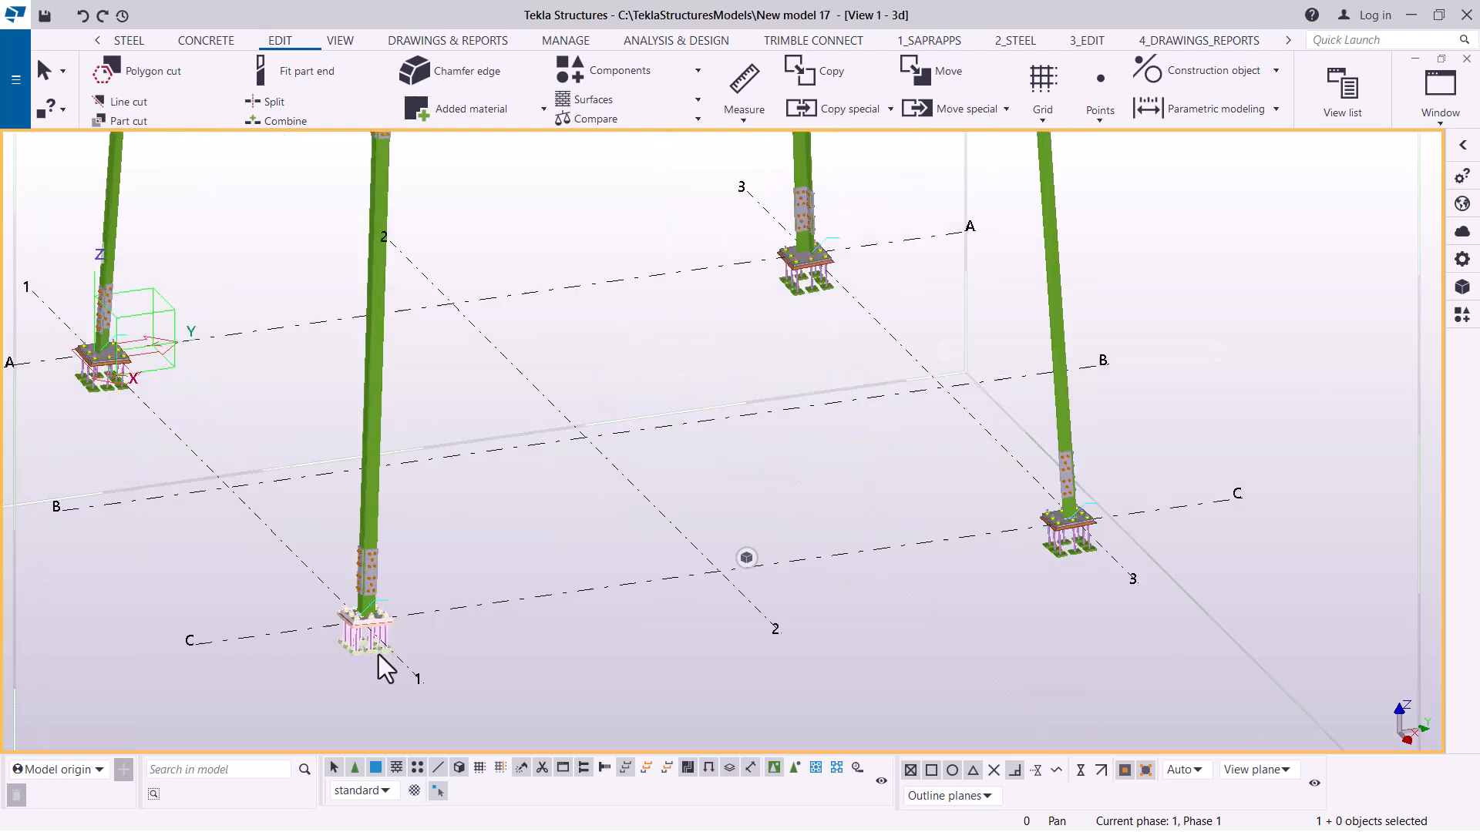
scroll(347, 622, "up", 3)
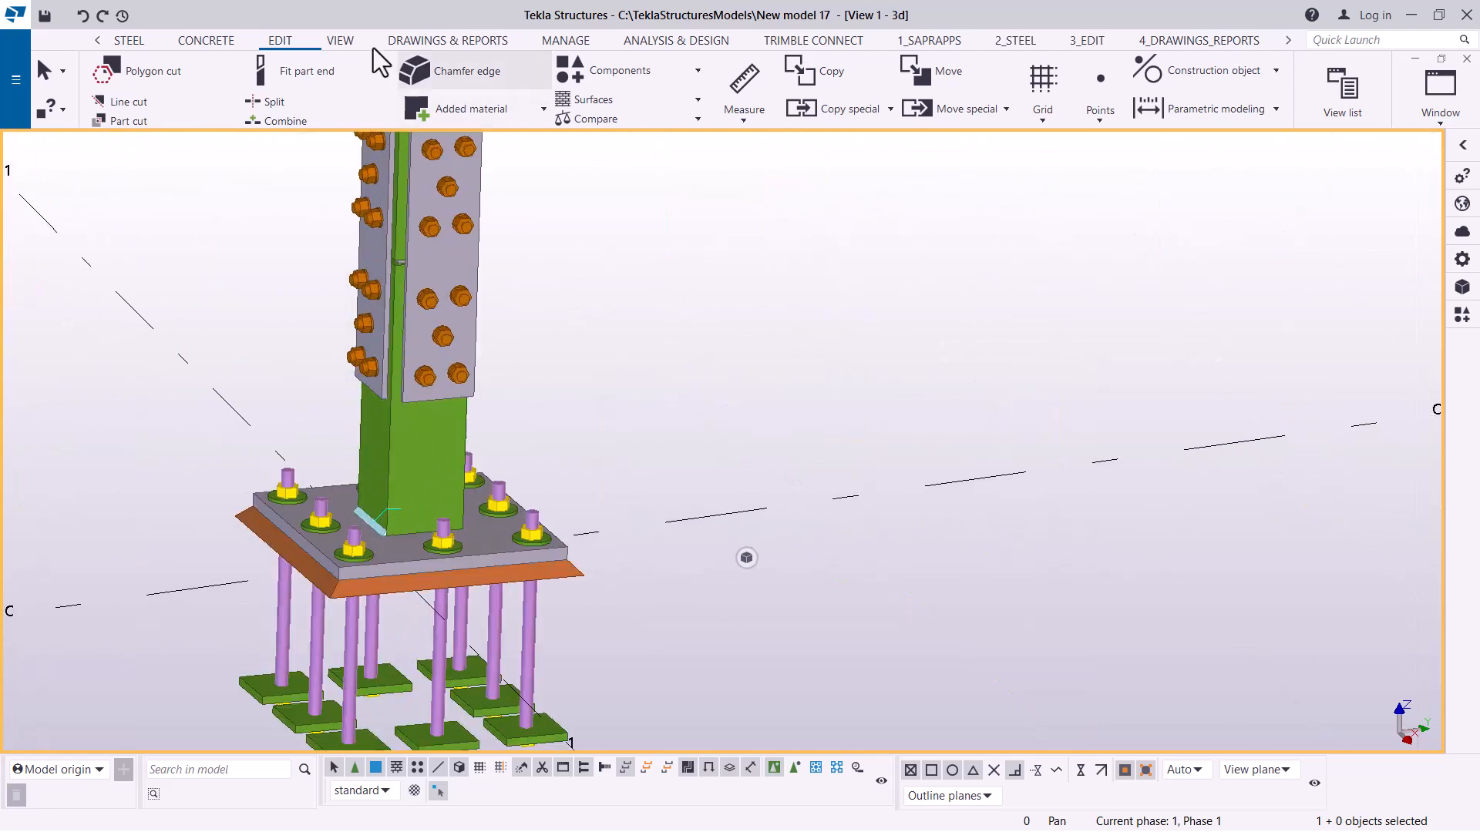
Switch the view to plan and examine the orientation of the four legs' base plates, splices and upper ends
left_click(340, 41)
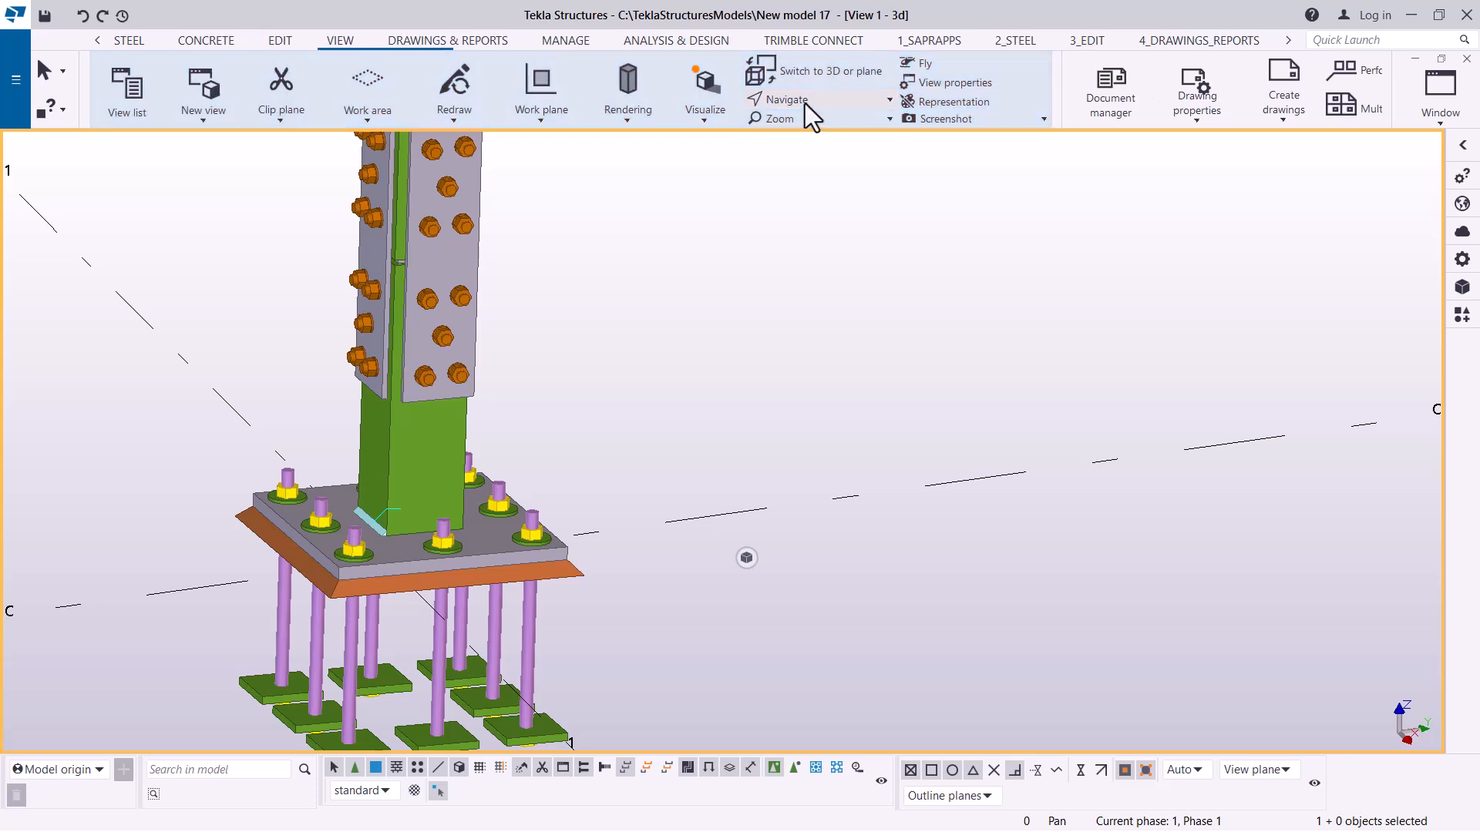
left_click(837, 74)
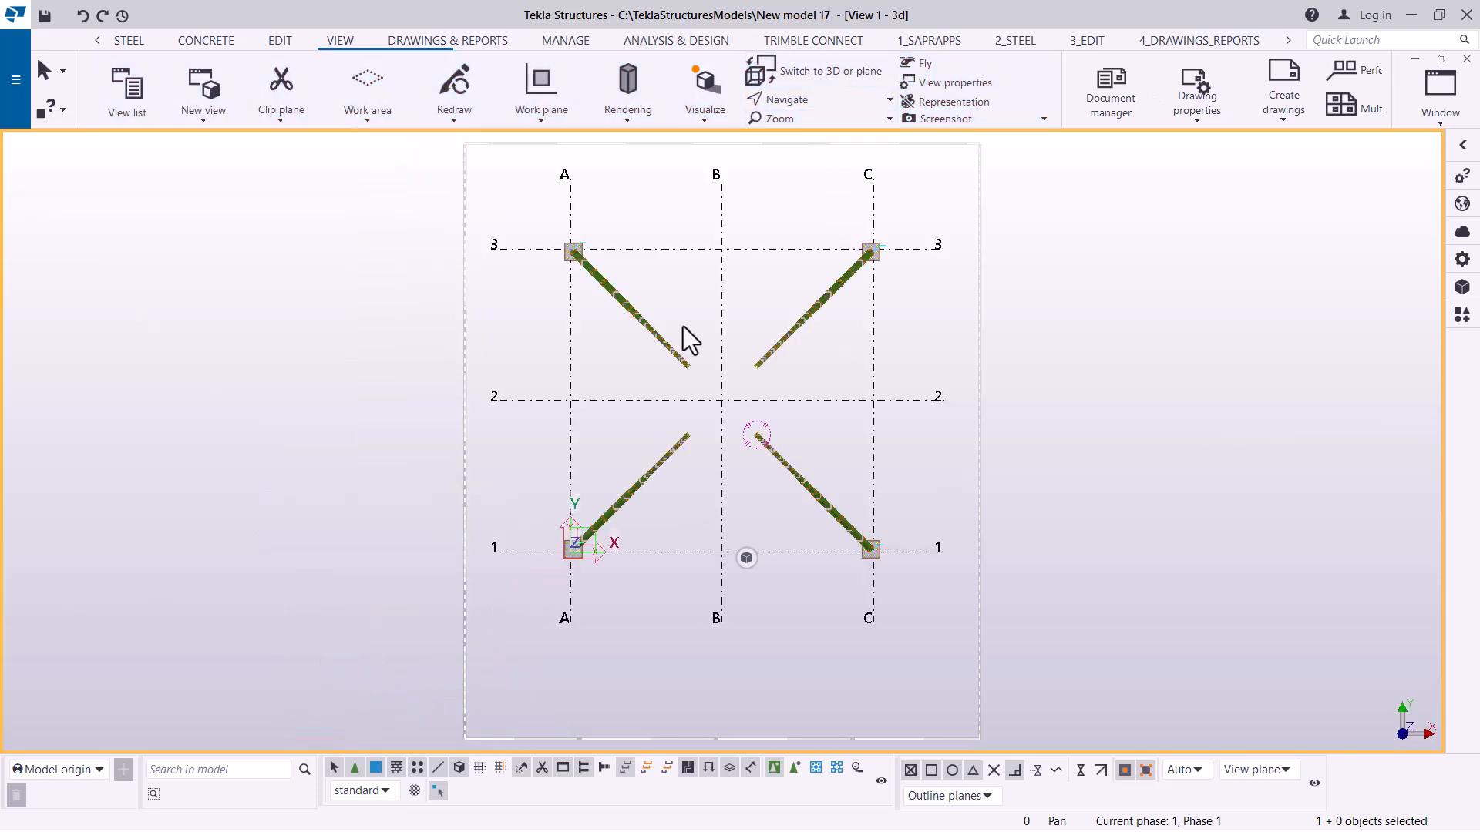
scroll(682, 325, "up", 2)
scroll(1031, 149, "up", 6)
scroll(1116, 157, "up", 4)
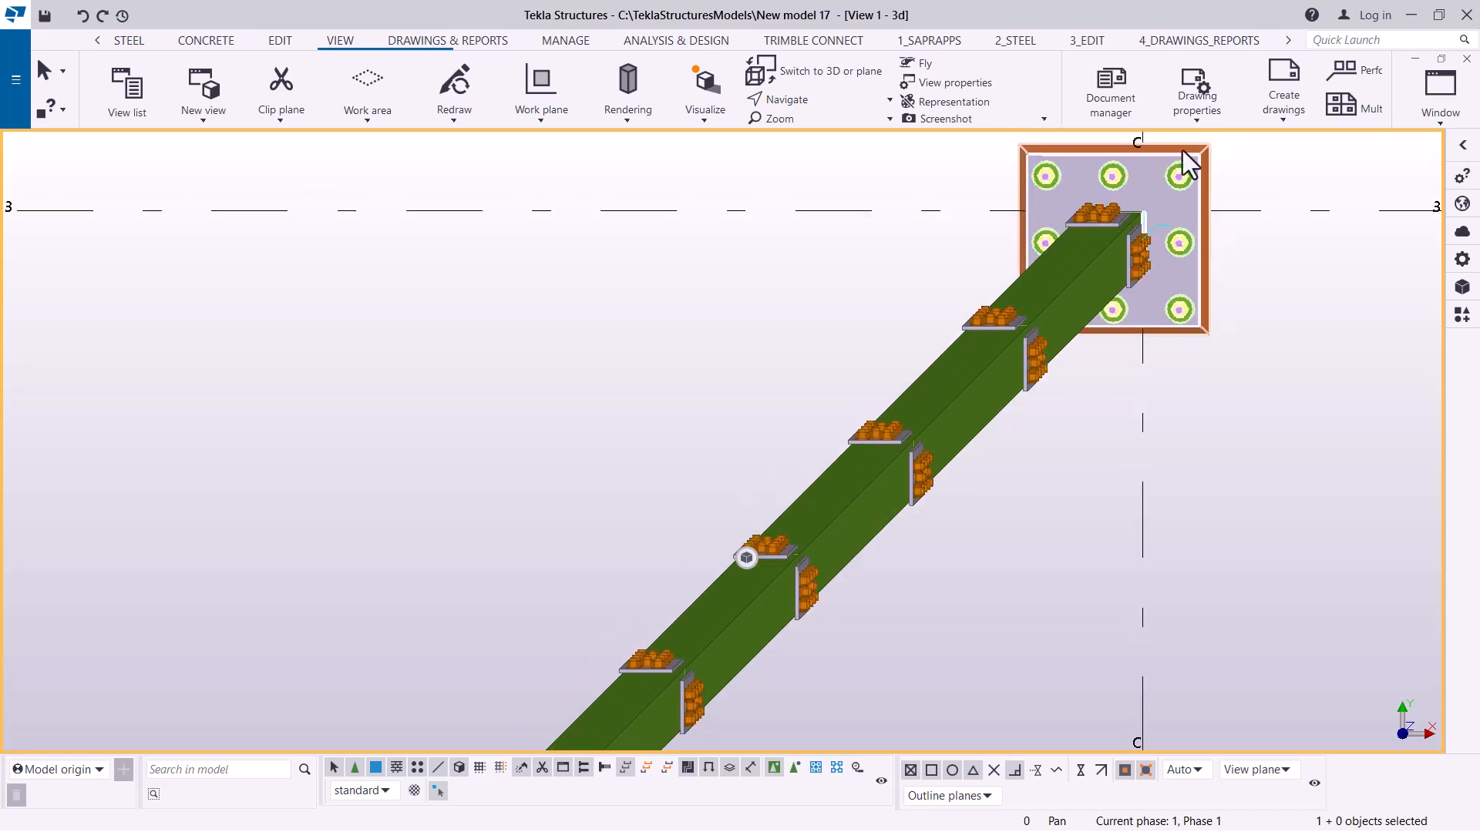
scroll(1185, 199, "up", 4)
scroll(1191, 235, "down", 5)
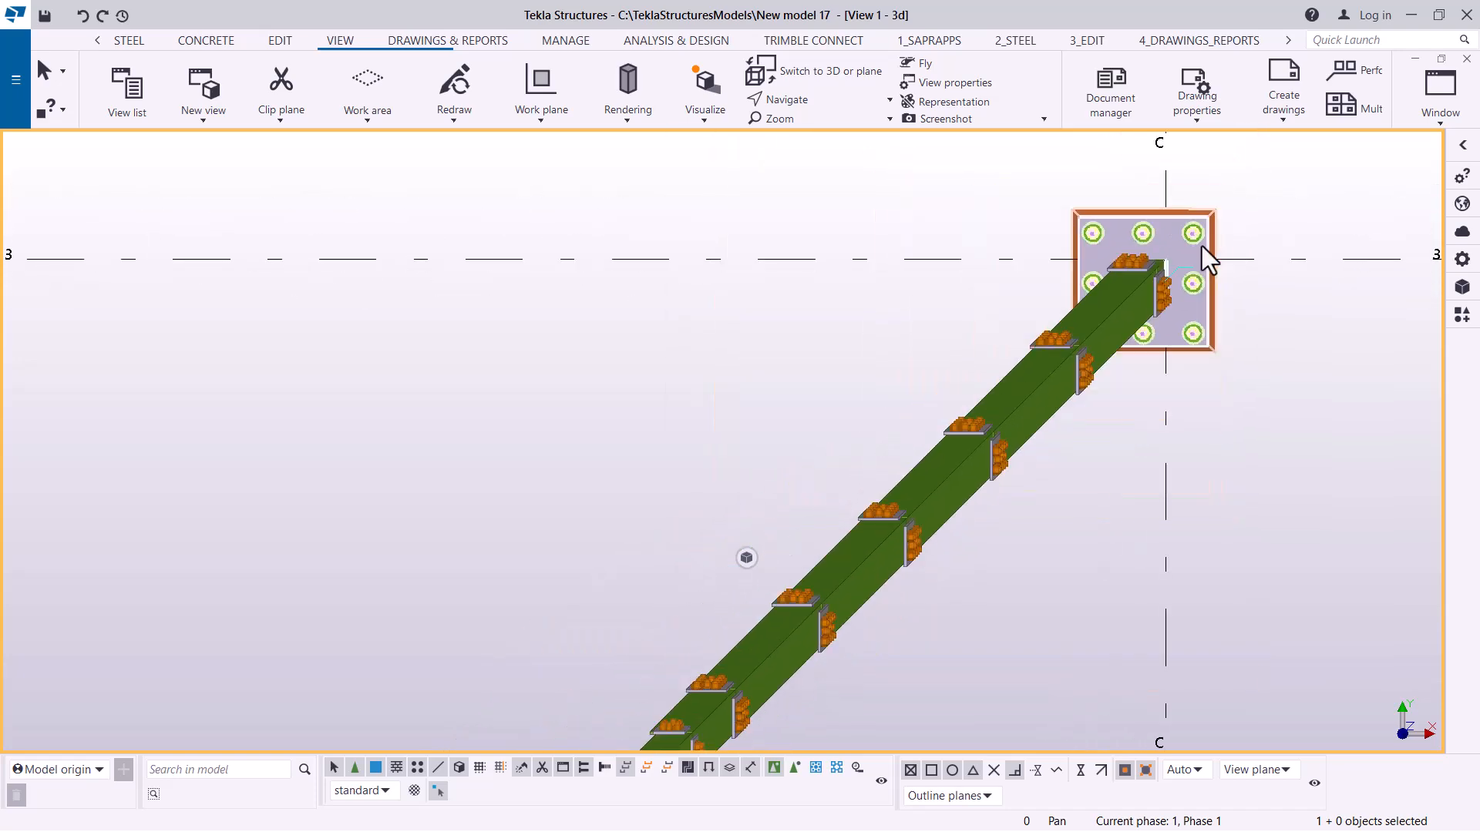
scroll(1199, 255, "down", 4)
scroll(938, 264, "down", 2)
scroll(604, 262, "up", 5)
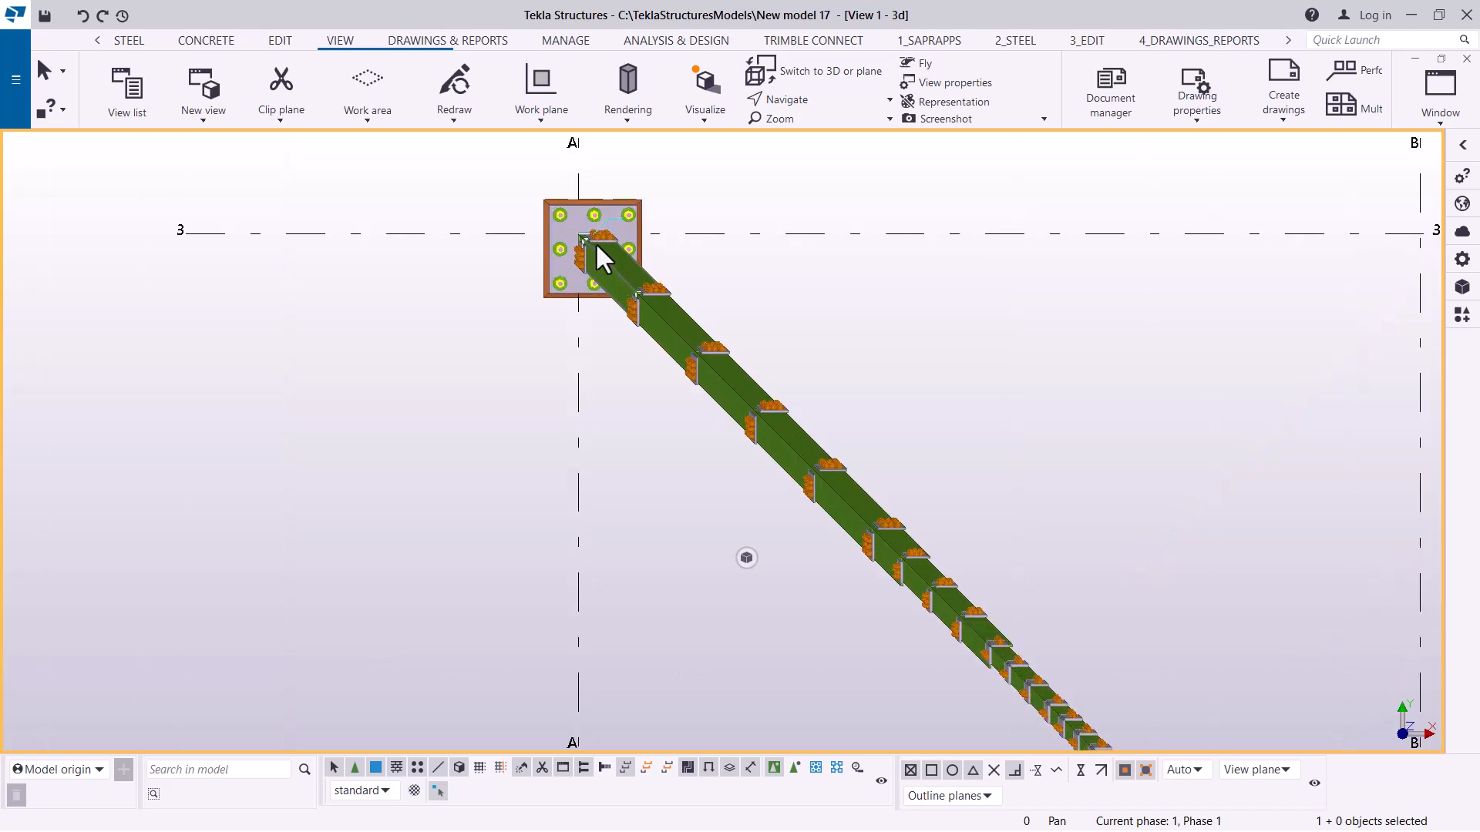
scroll(595, 242, "up", 6)
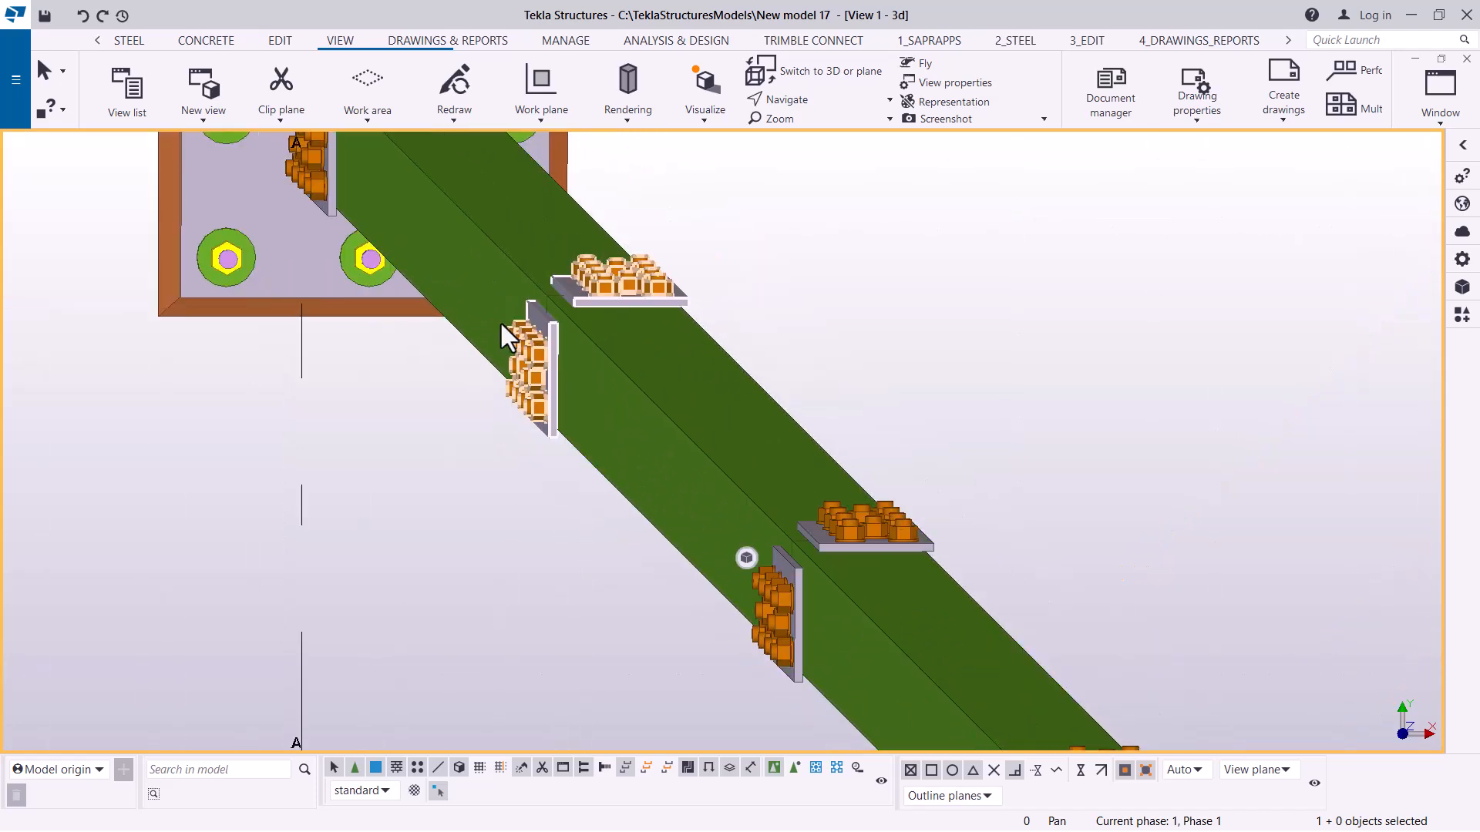
scroll(505, 309, "down", 8)
scroll(811, 603, "up", 5)
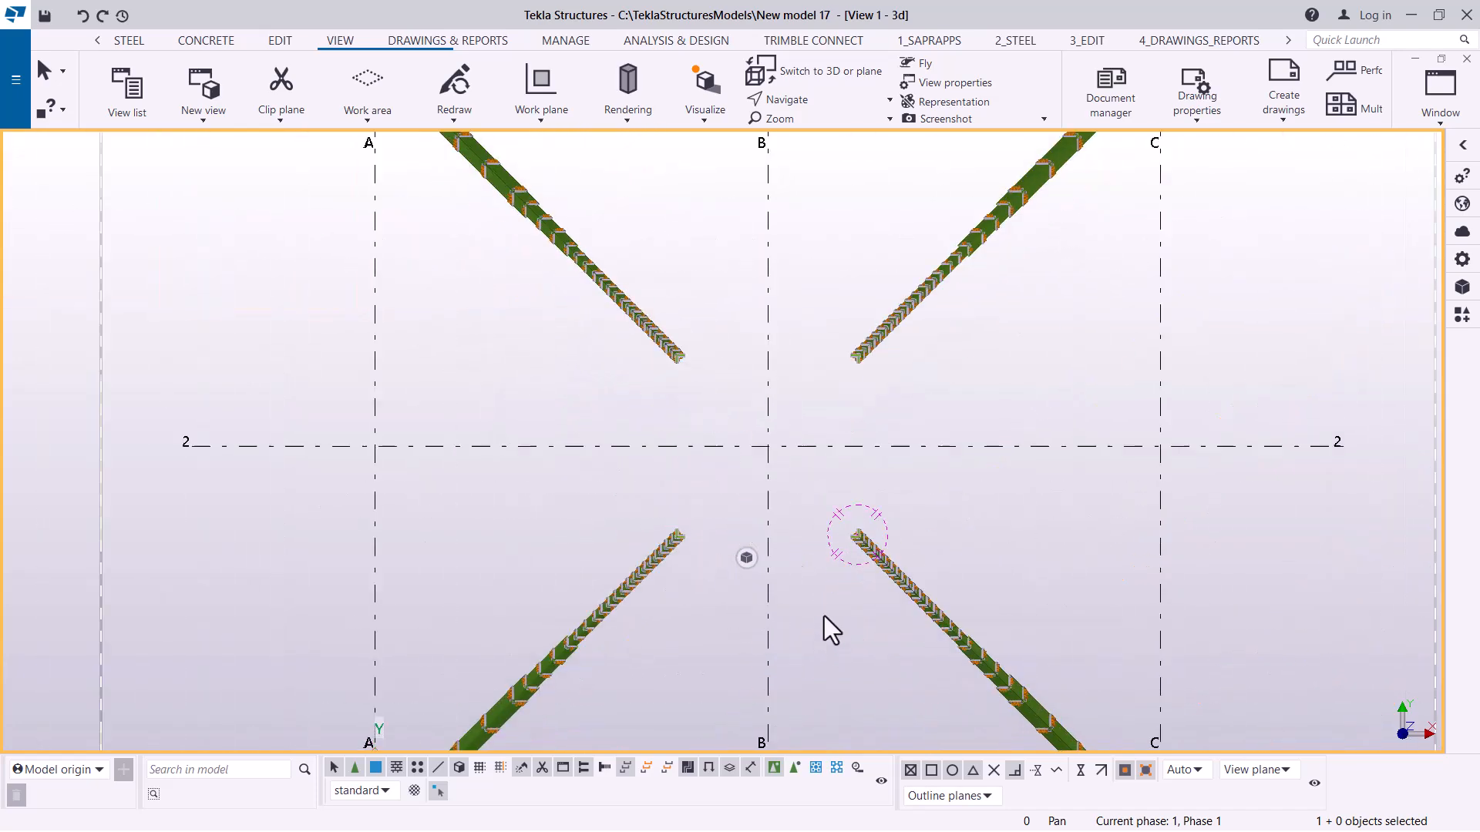
Return the view to 3D and orbit around the leg base at C/1 to examine the four legs from another side
left_click(830, 73)
scroll(729, 695, "up", 8)
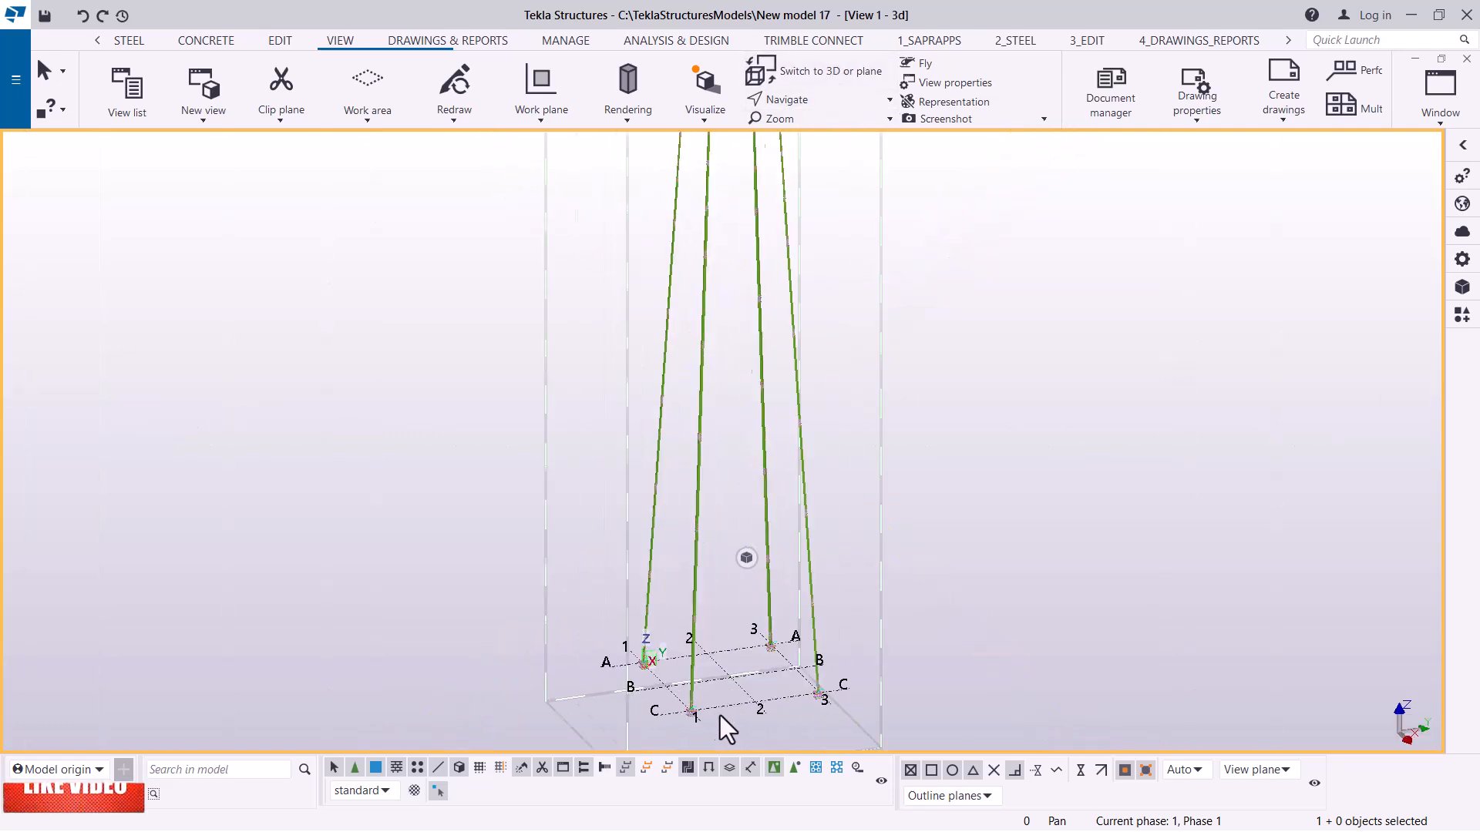
scroll(686, 701, "up", 2)
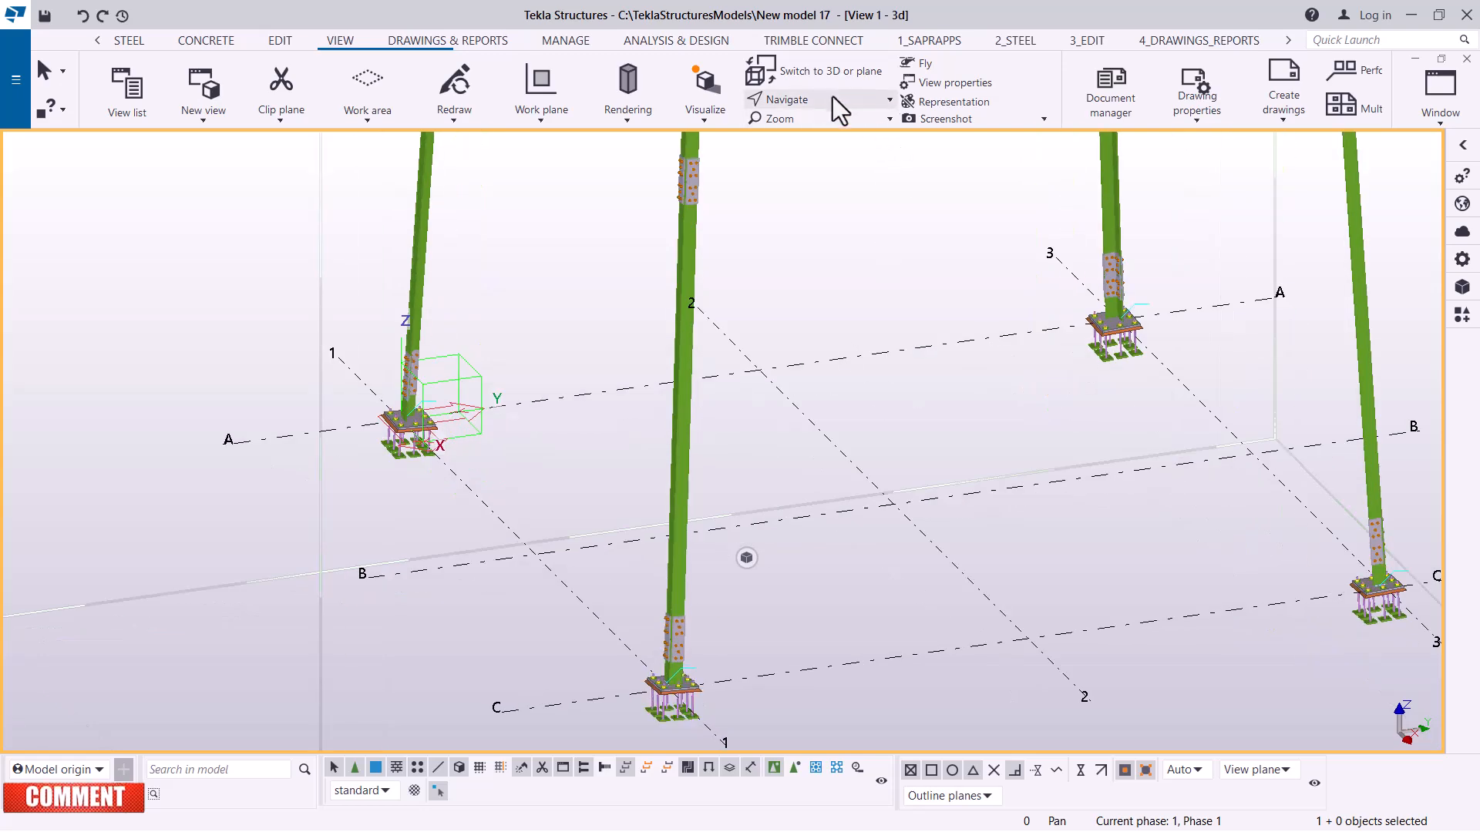
left_click(820, 98)
left_click(826, 128)
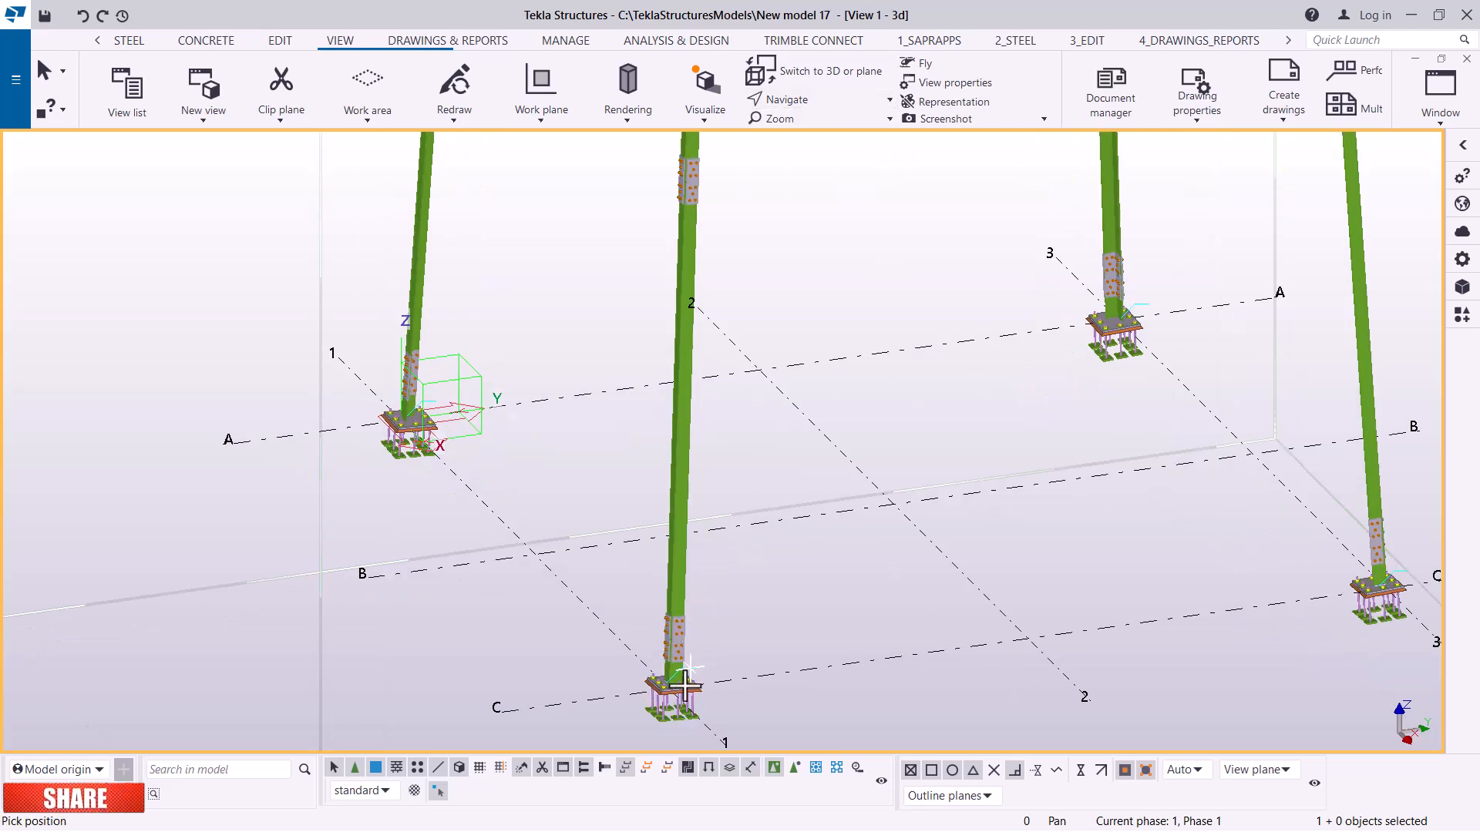
mouse_move(678, 684)
left_mouse_down()
mouse_move(614, 605)
mouse_move(573, 489)
mouse_move(697, 400)
mouse_move(631, 423)
mouse_move(637, 340)
mouse_move(809, 254)
mouse_move(746, 248)
mouse_move(852, 423)
mouse_move(785, 608)
mouse_move(885, 459)
mouse_move(885, 515)
mouse_move(961, 456)
mouse_move(986, 380)
left_mouse_up()
scroll(950, 331, "up", 5)
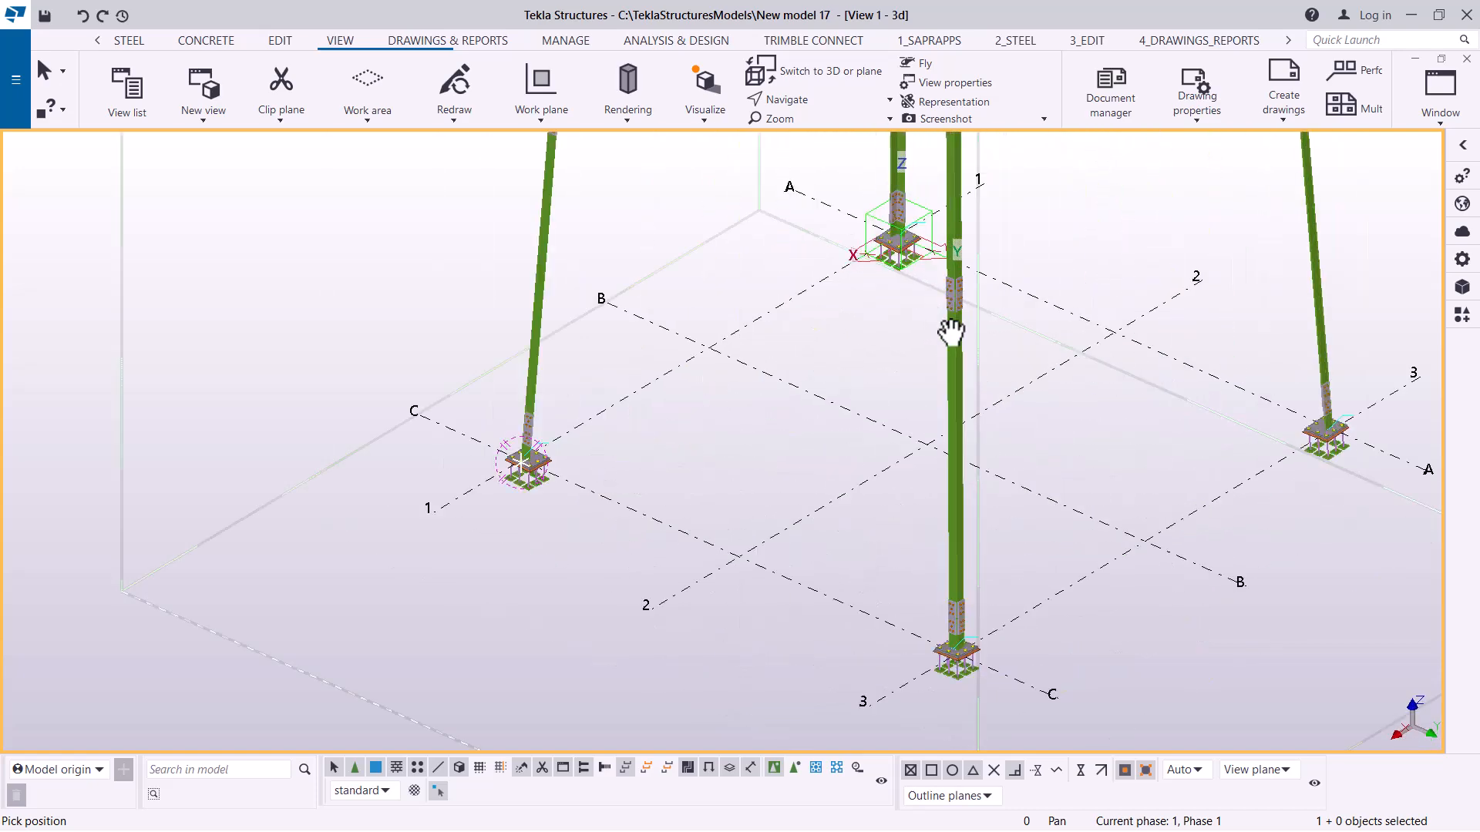
Set a new rotation centre on the leg at C/3 and orbit the model to examine the legs and their splices
left_click(818, 105)
left_click(792, 192)
mouse_move(957, 439)
left_mouse_down()
mouse_move(881, 343)
mouse_move(941, 354)
mouse_move(963, 413)
left_mouse_up()
scroll(963, 412, "down", 6)
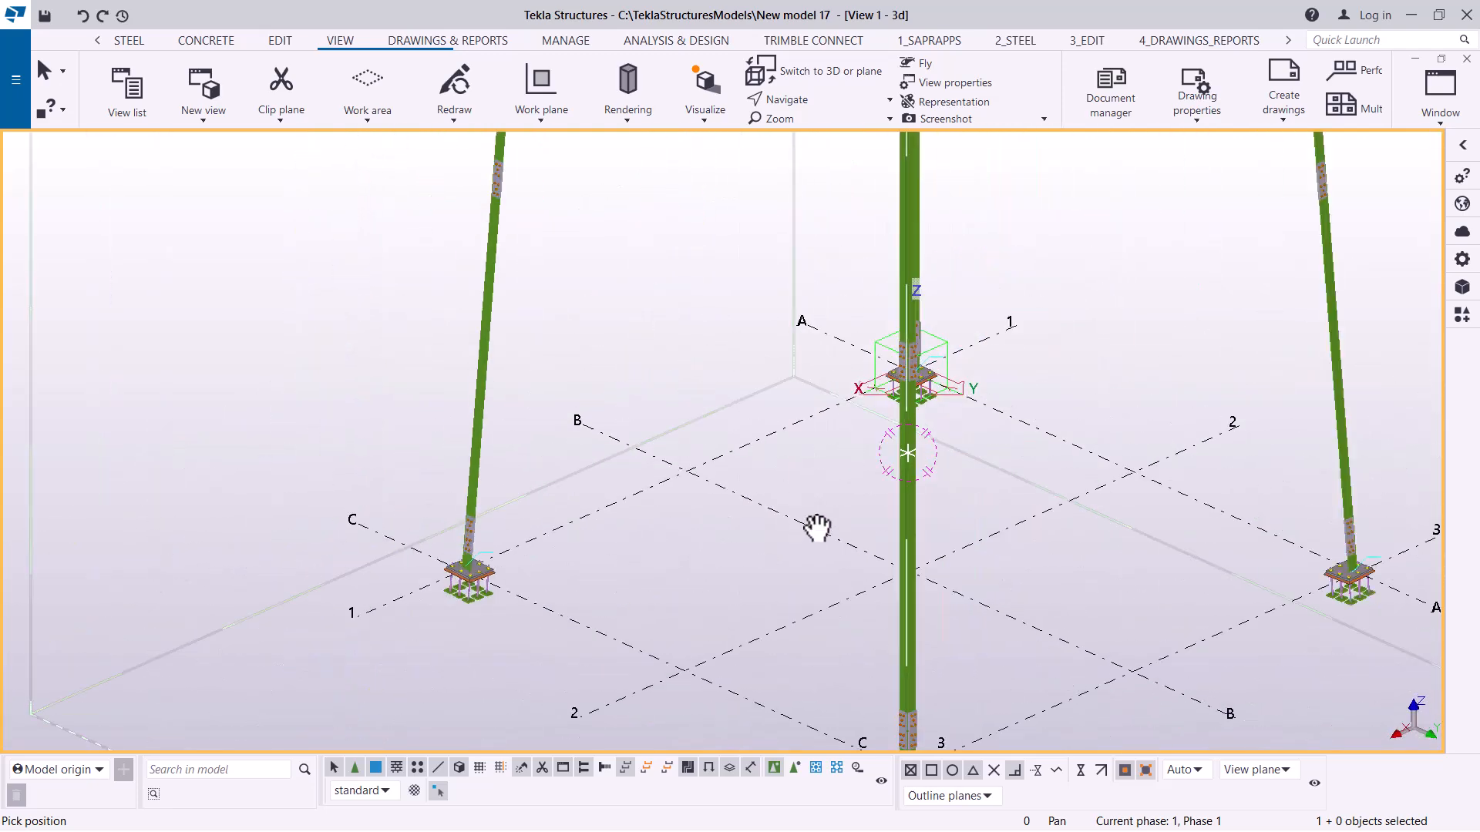
middle_click_drag(880, 409, 941, 340, "ctrl")
scroll(941, 340, "up", 3)
middle_click_drag(820, 423, 774, 415, "ctrl")
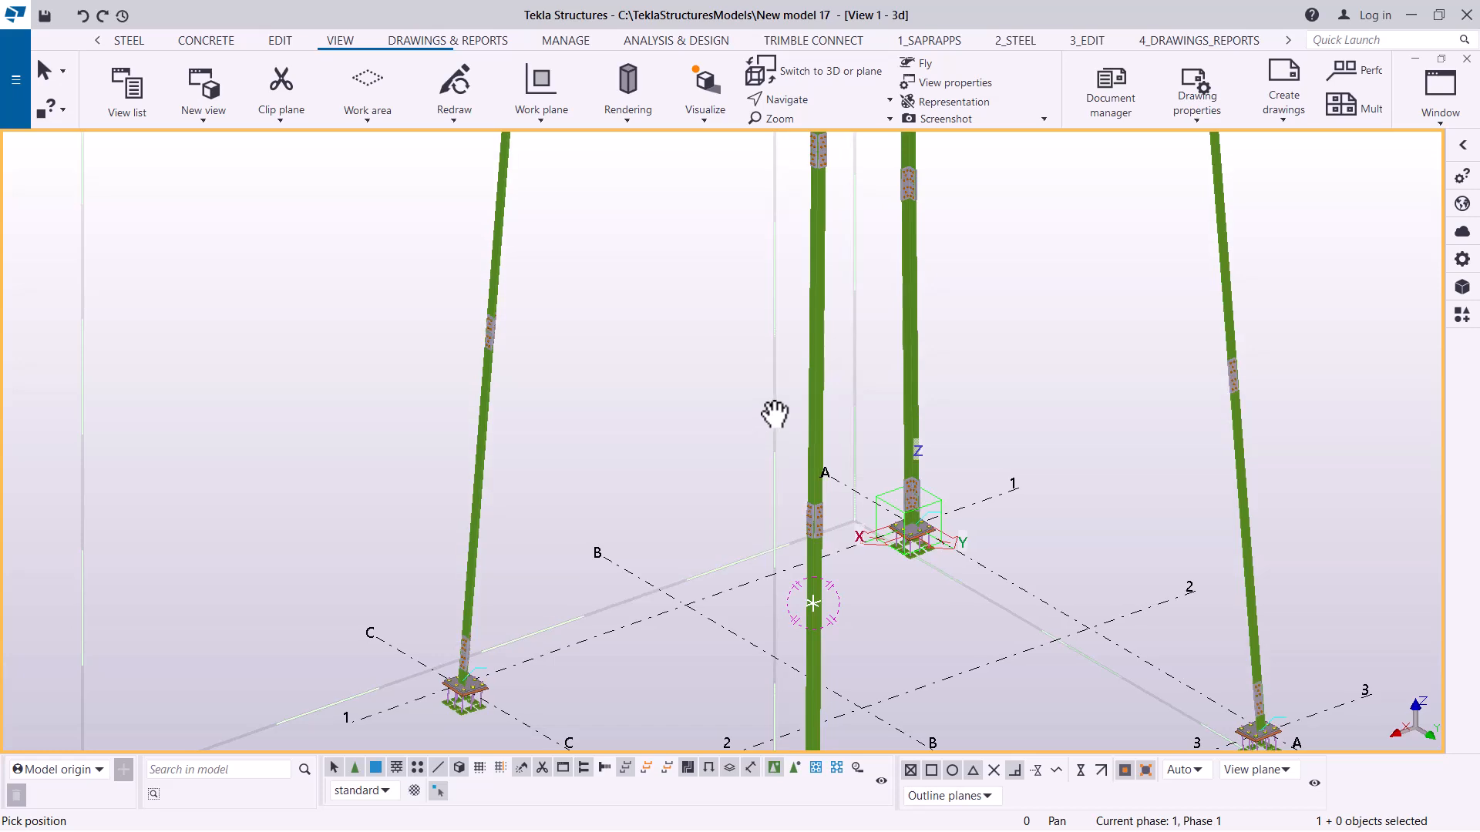